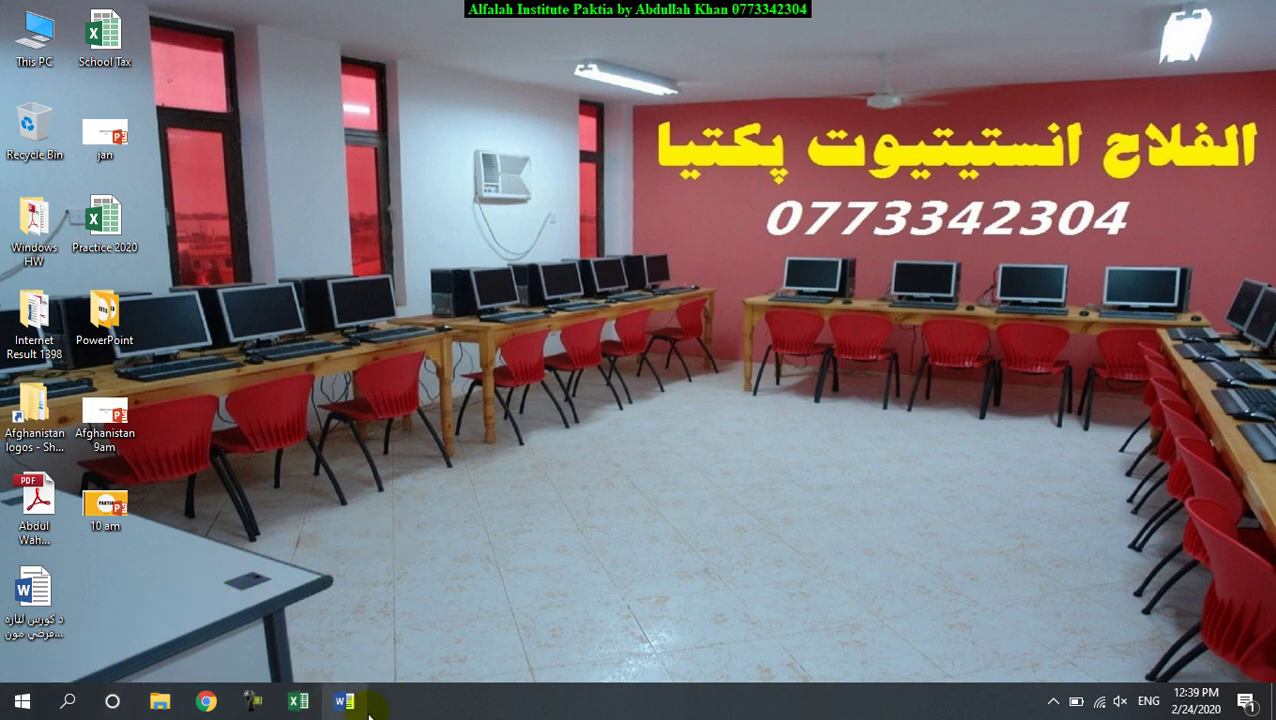
Step: Open the Run dialog from the Start button's shortcut menu and enter powerpnt
{"action": "right_click", "coordinate": [18, 692]}
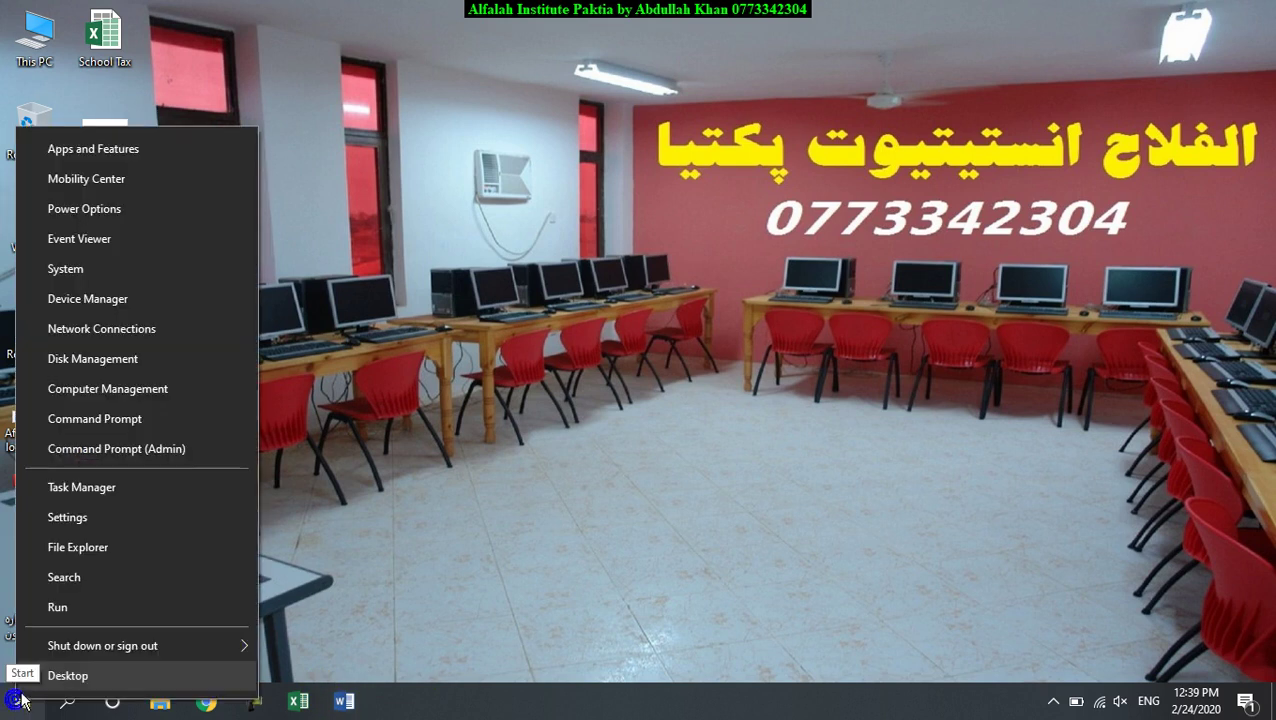
{"action": "left_click", "coordinate": [72, 611]}
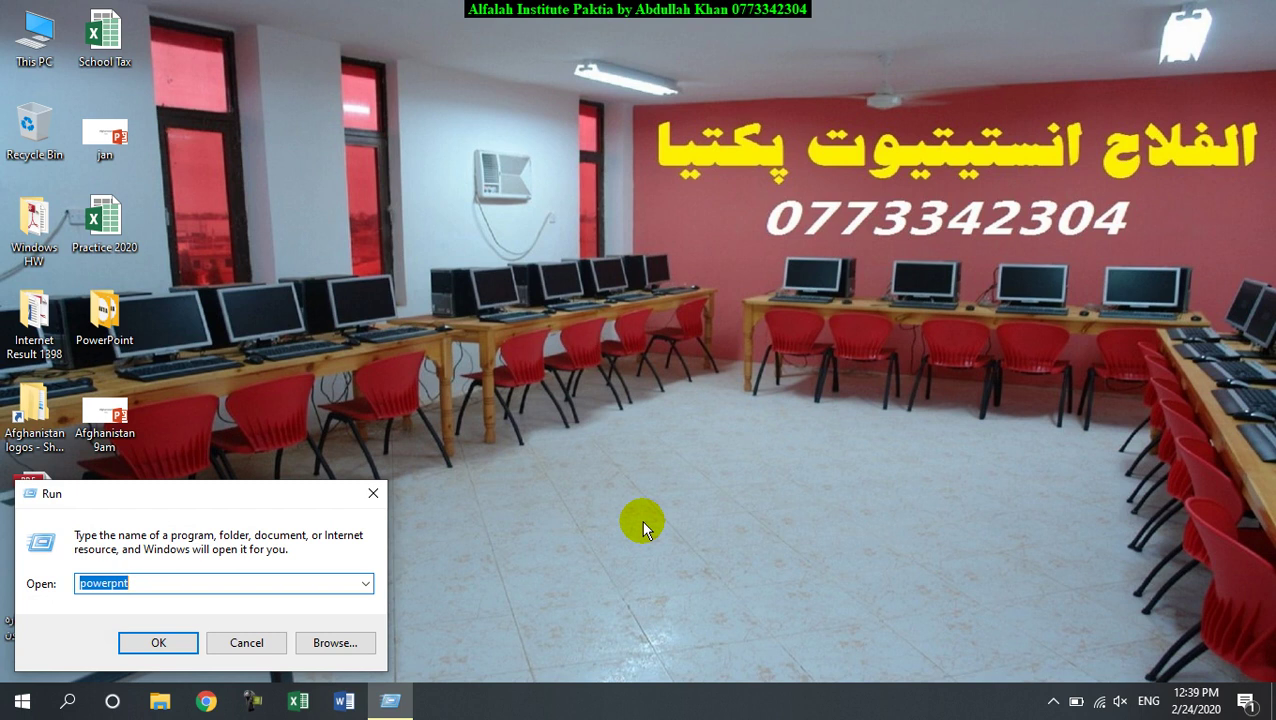
{"action": "type", "text": "powerpnt"}
Step: Launch PowerPoint, start a blank presentation and title the first slide 'Presentation'
{"action": "left_click", "coordinate": [165, 642]}
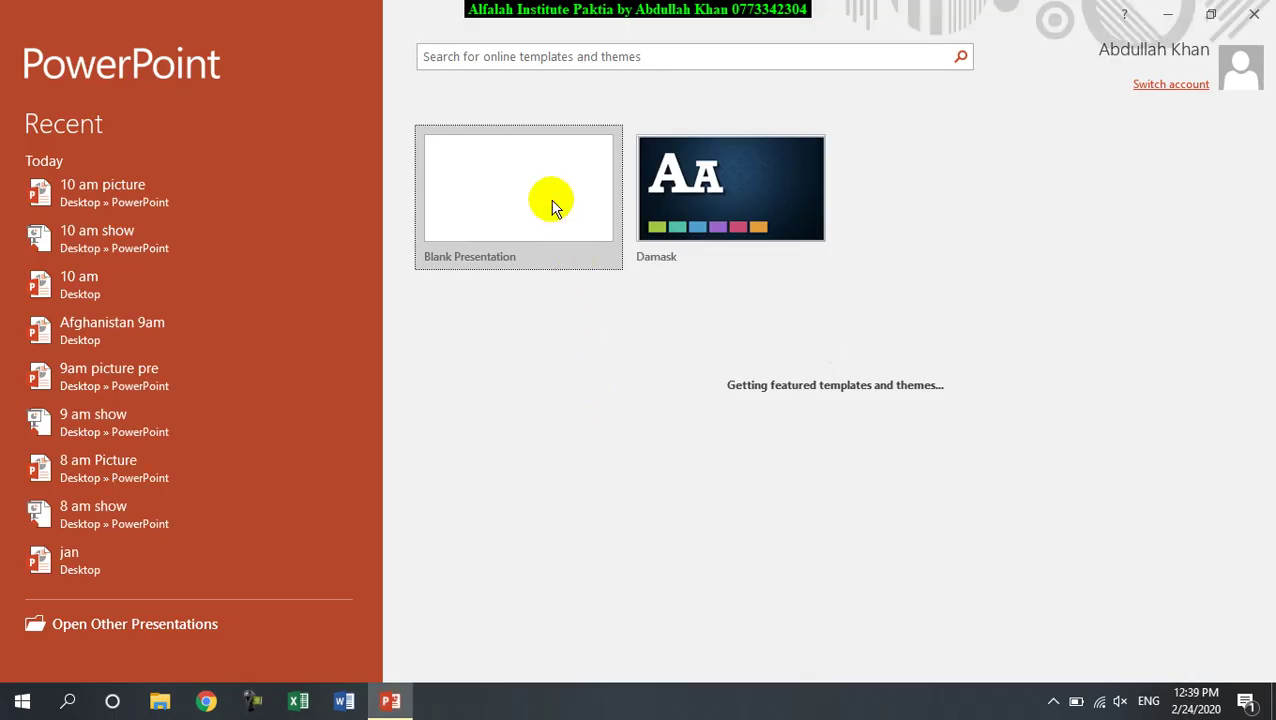
{"action": "left_click", "coordinate": [545, 205]}
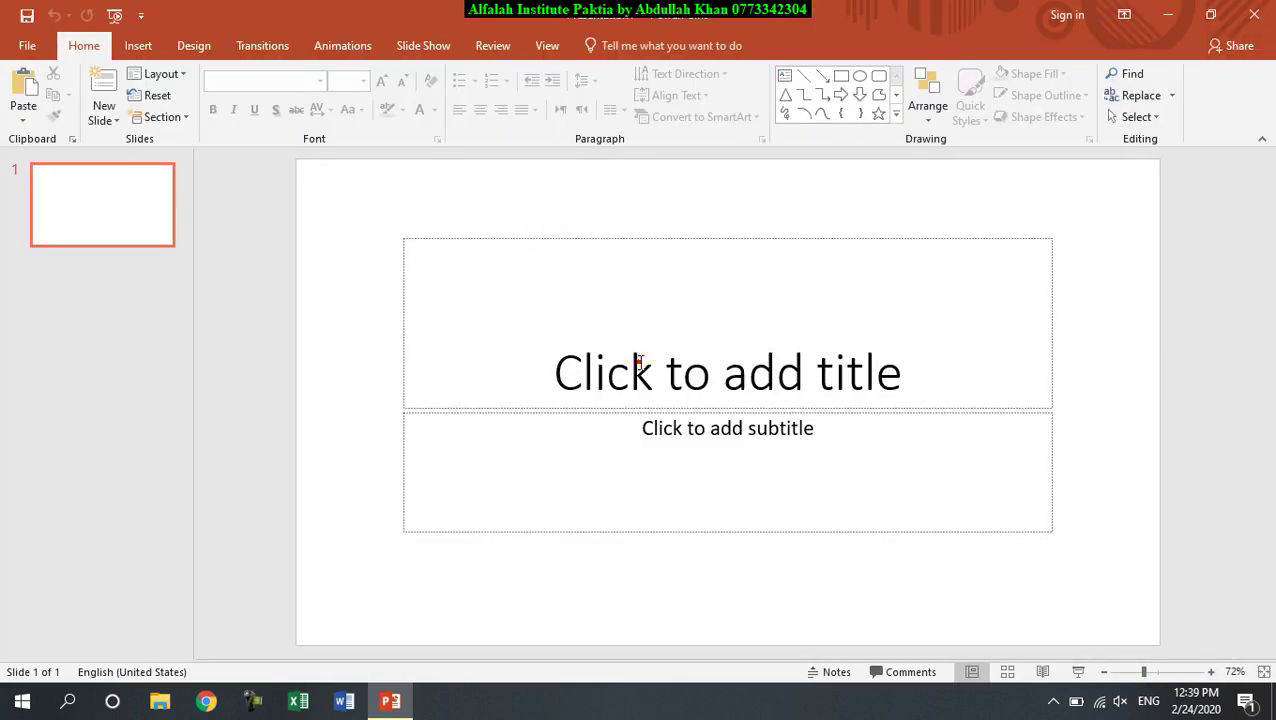
{"action": "left_click", "coordinate": [636, 362]}
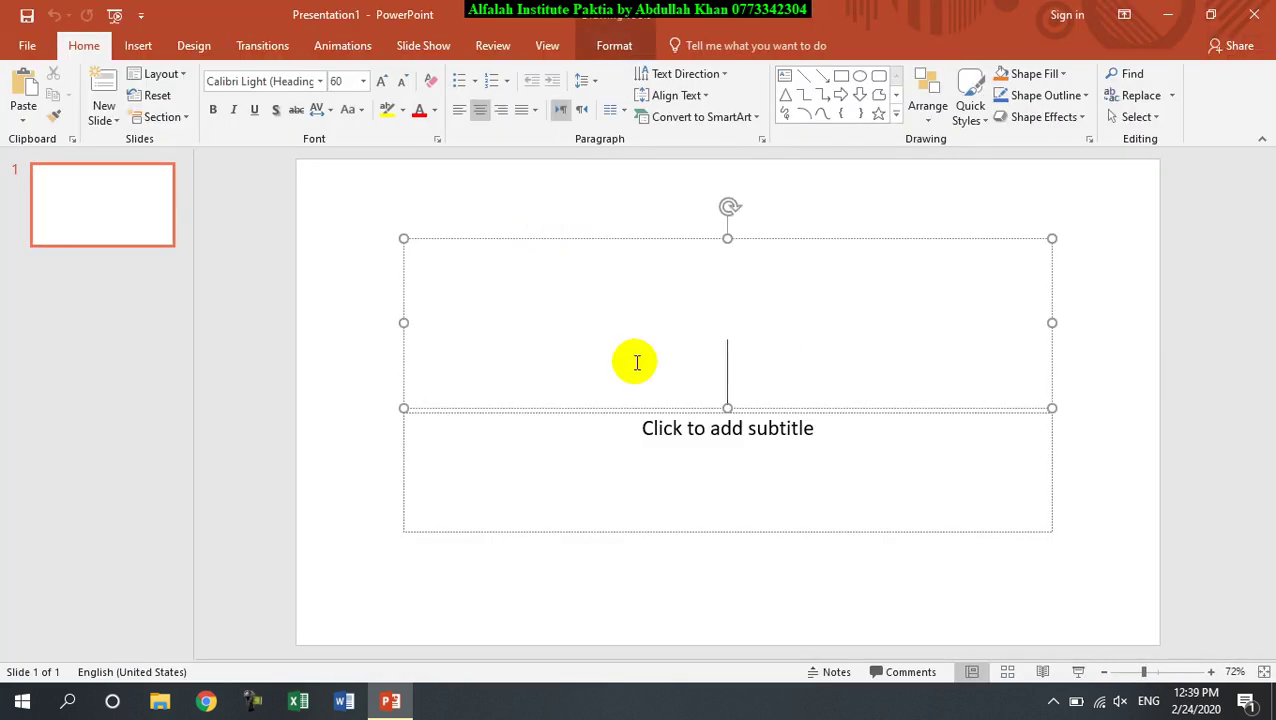
{"action": "type", "text": "Presentation"}
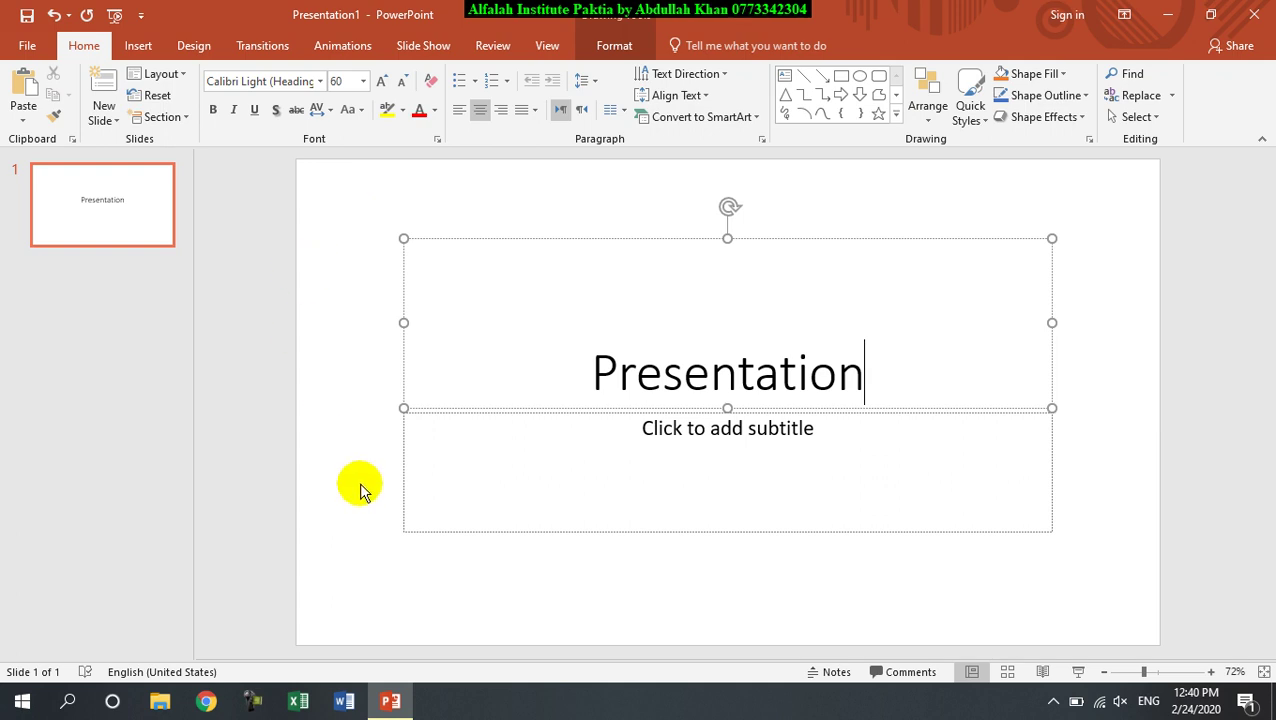
Step: Return to the 'Presentation' title text, then put the cursor in the empty subtitle box
{"action": "left_click", "coordinate": [327, 218]}
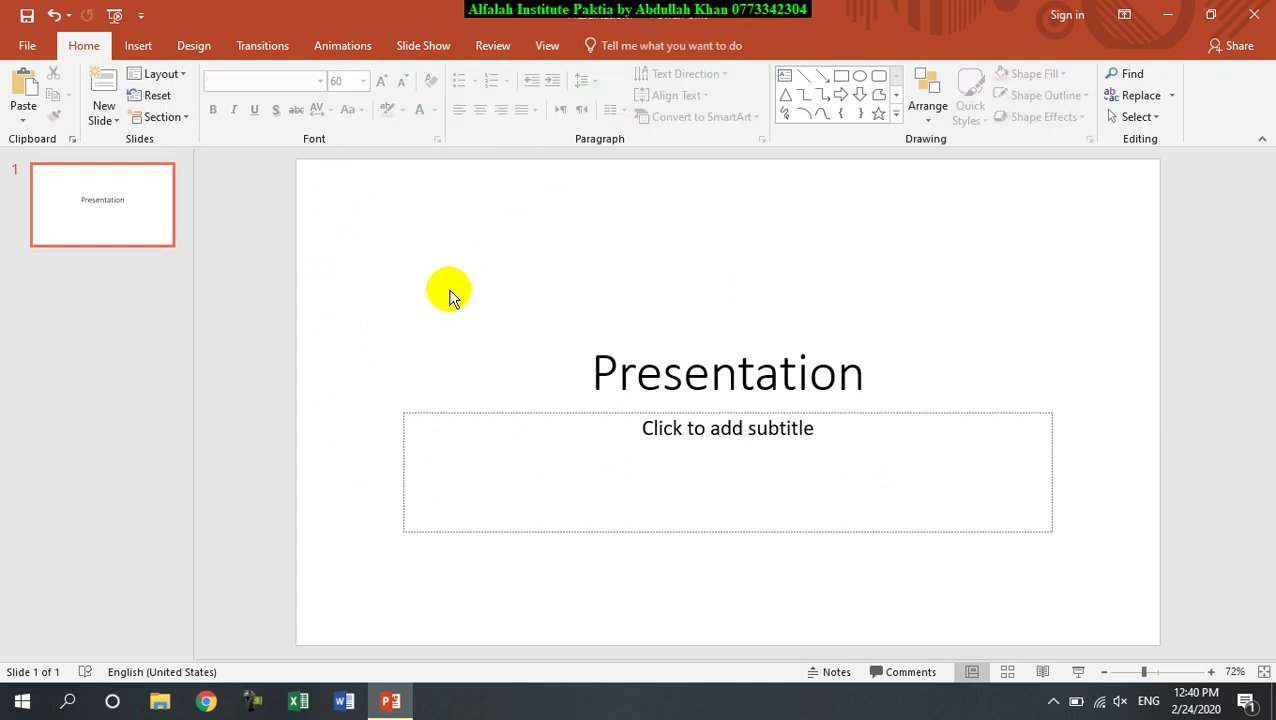
{"action": "left_click", "coordinate": [682, 368]}
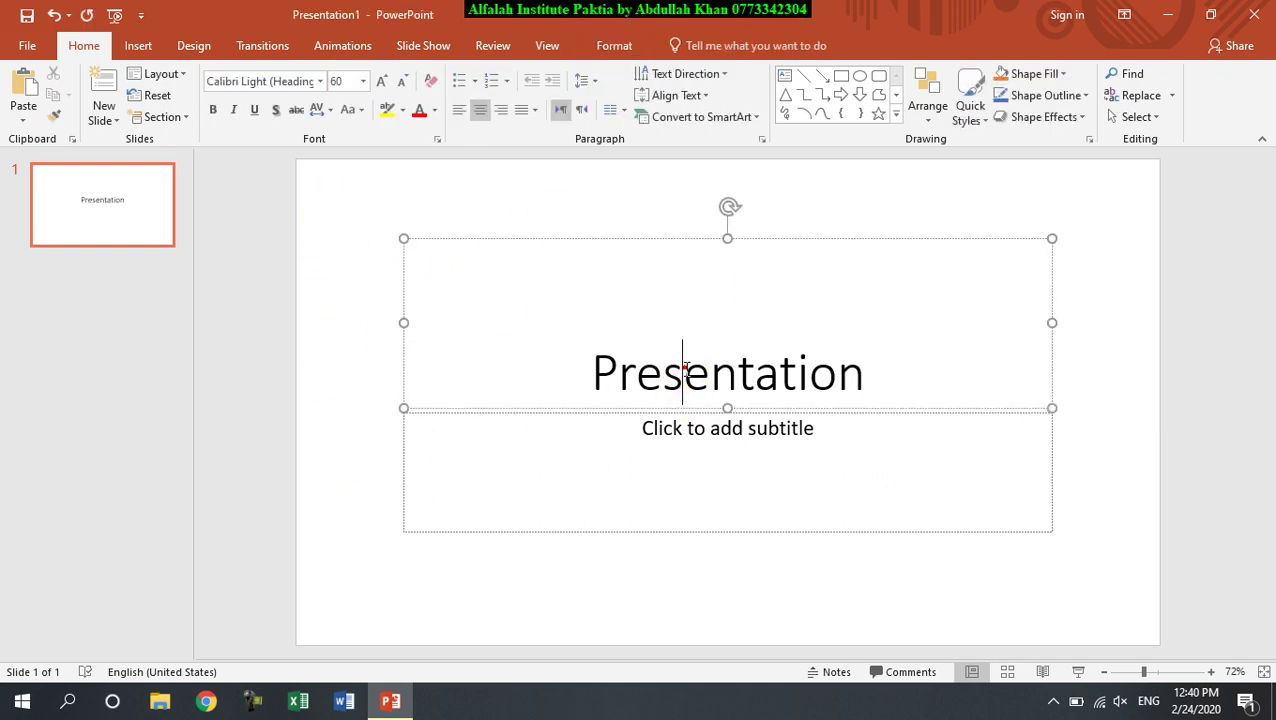
{"action": "left_click", "coordinate": [646, 452]}
{"action": "left_click", "coordinate": [662, 372]}
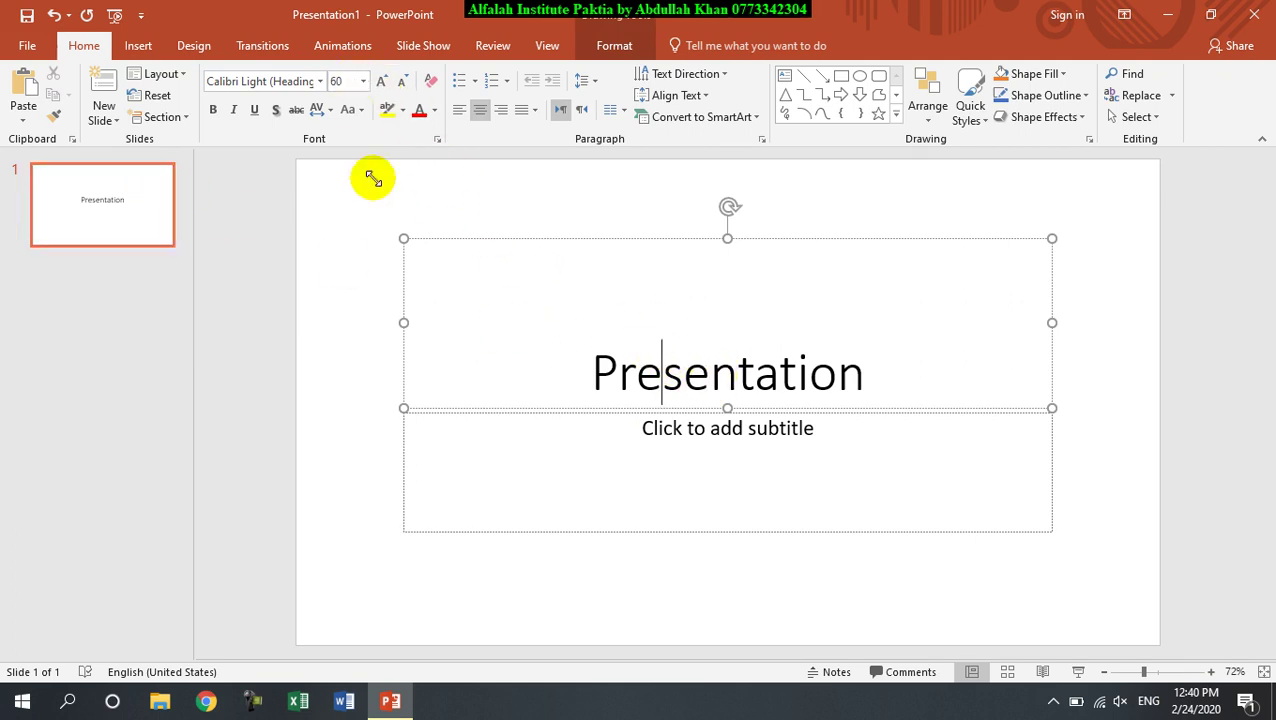
{"action": "left_click", "coordinate": [606, 426]}
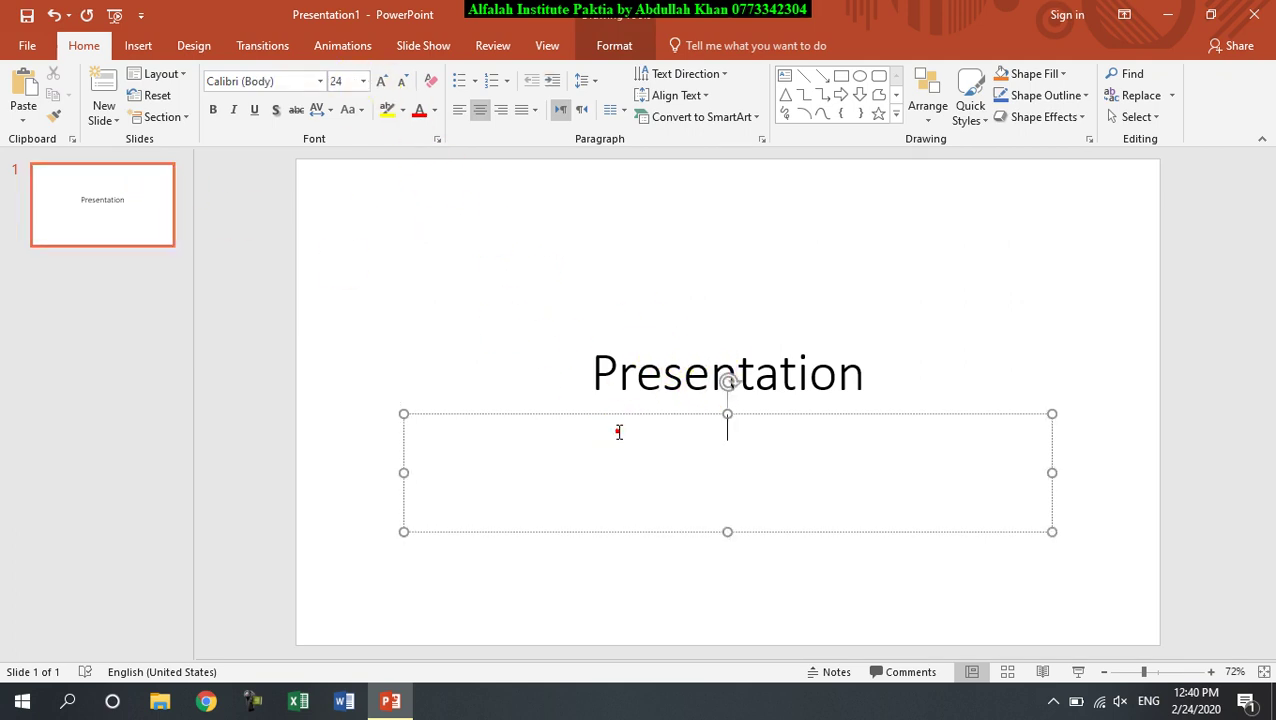
Step: Add slide 2, fill its body with =rand() sample paragraphs, and select the first sentence
{"action": "left_click", "coordinate": [106, 86]}
{"action": "left_click", "coordinate": [507, 267]}
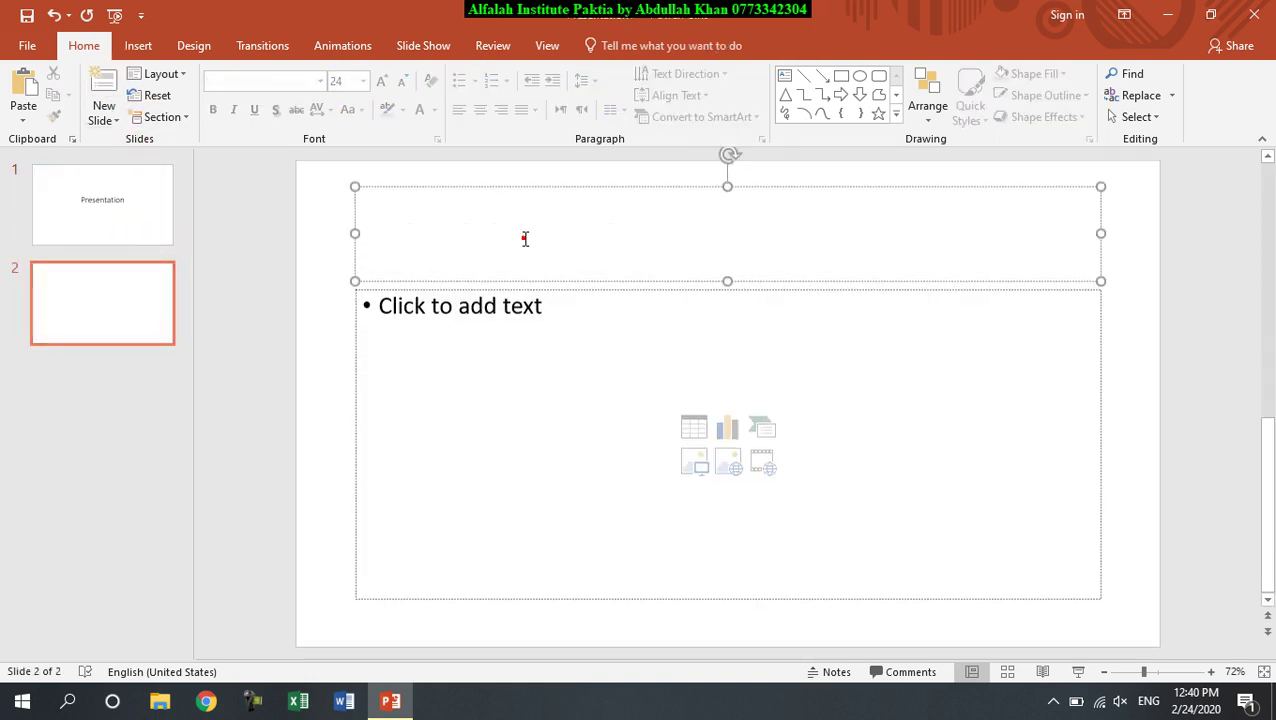
{"action": "left_click", "coordinate": [511, 353]}
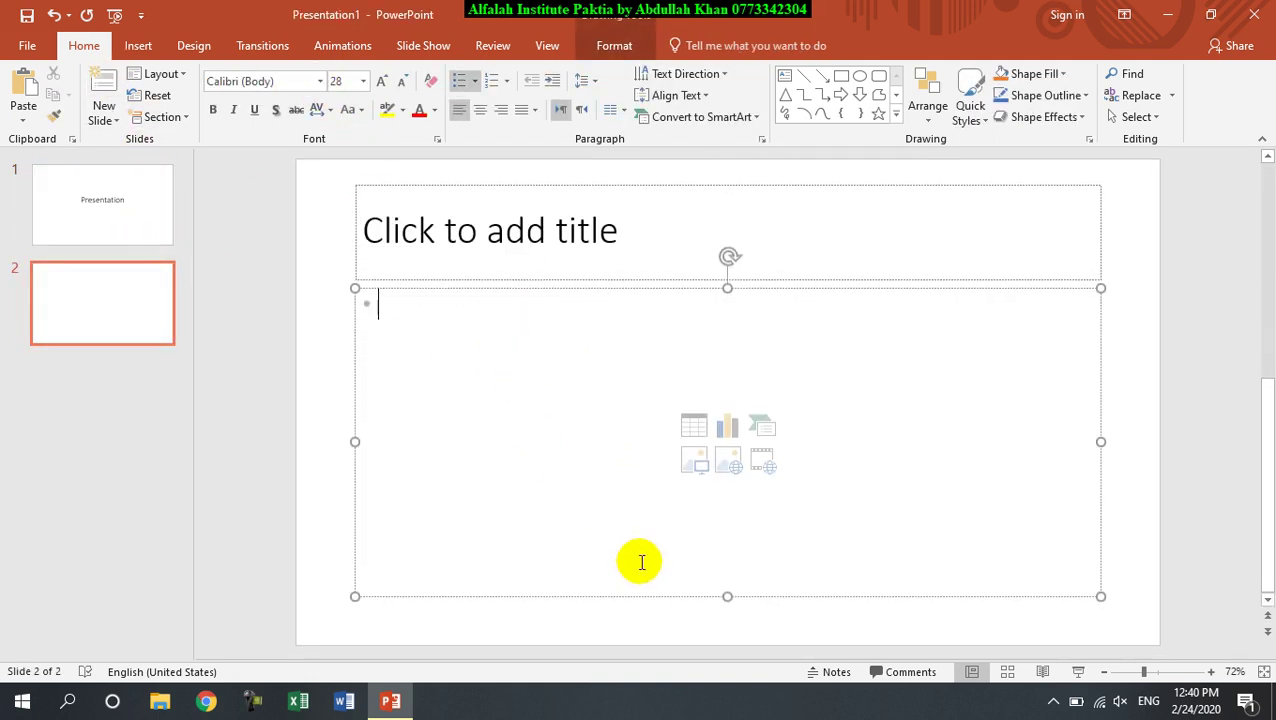
{"action": "type", "text": "=ran"}
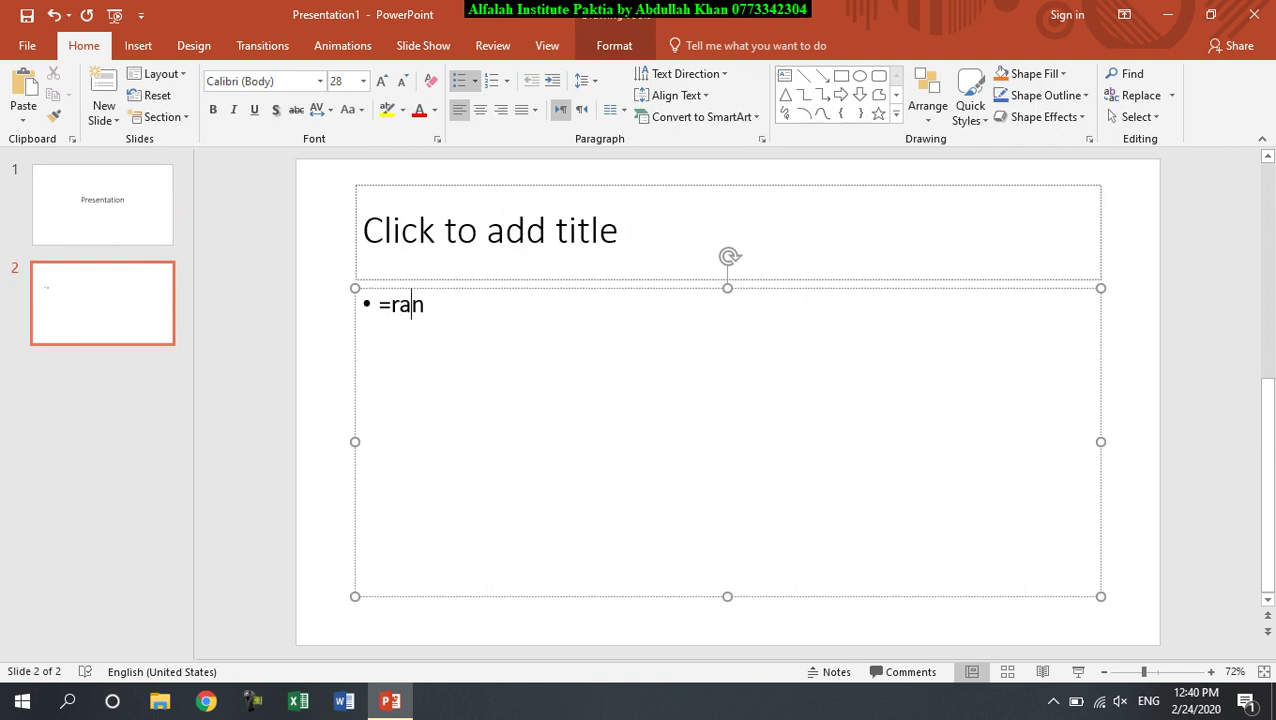
{"action": "type", "text": "d()"}
{"action": "key", "text": "Return"}
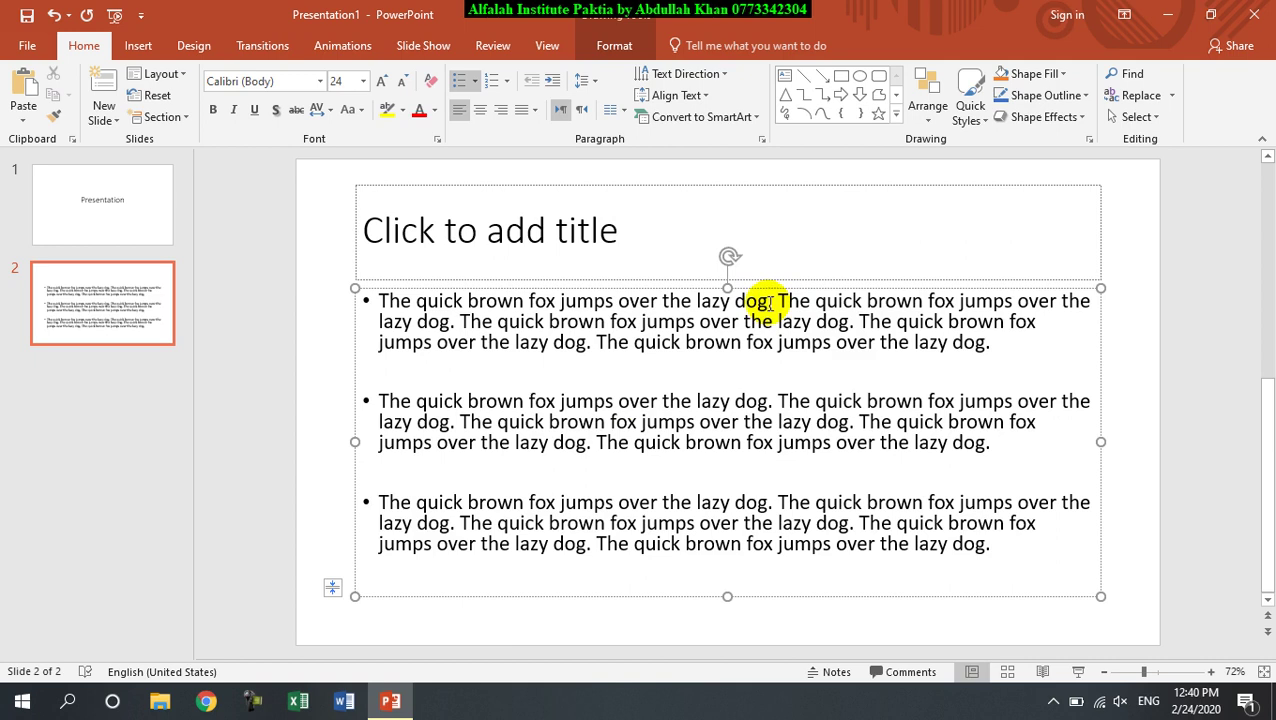
{"action": "left_click_drag", "start_coordinate": [768, 302], "coordinate": [380, 320]}
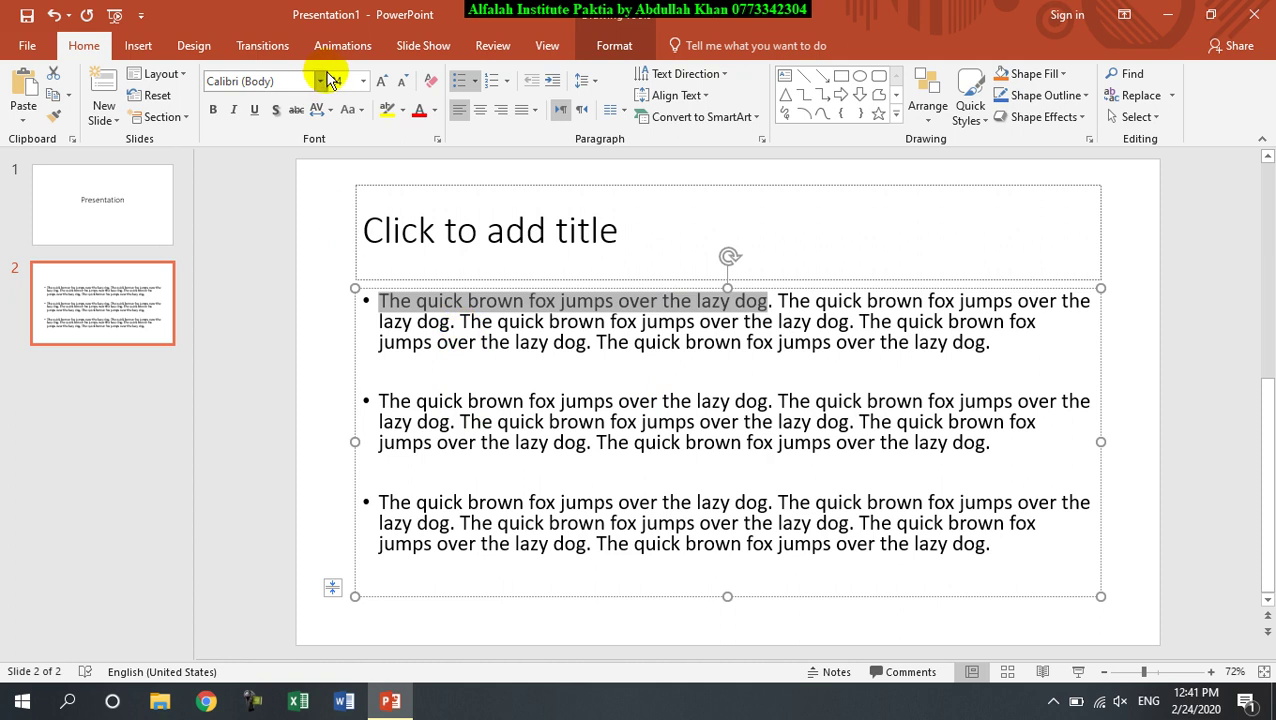
Step: Add more =rand() paragraphs on slide 2, then undo them to keep three
{"action": "left_click", "coordinate": [502, 236]}
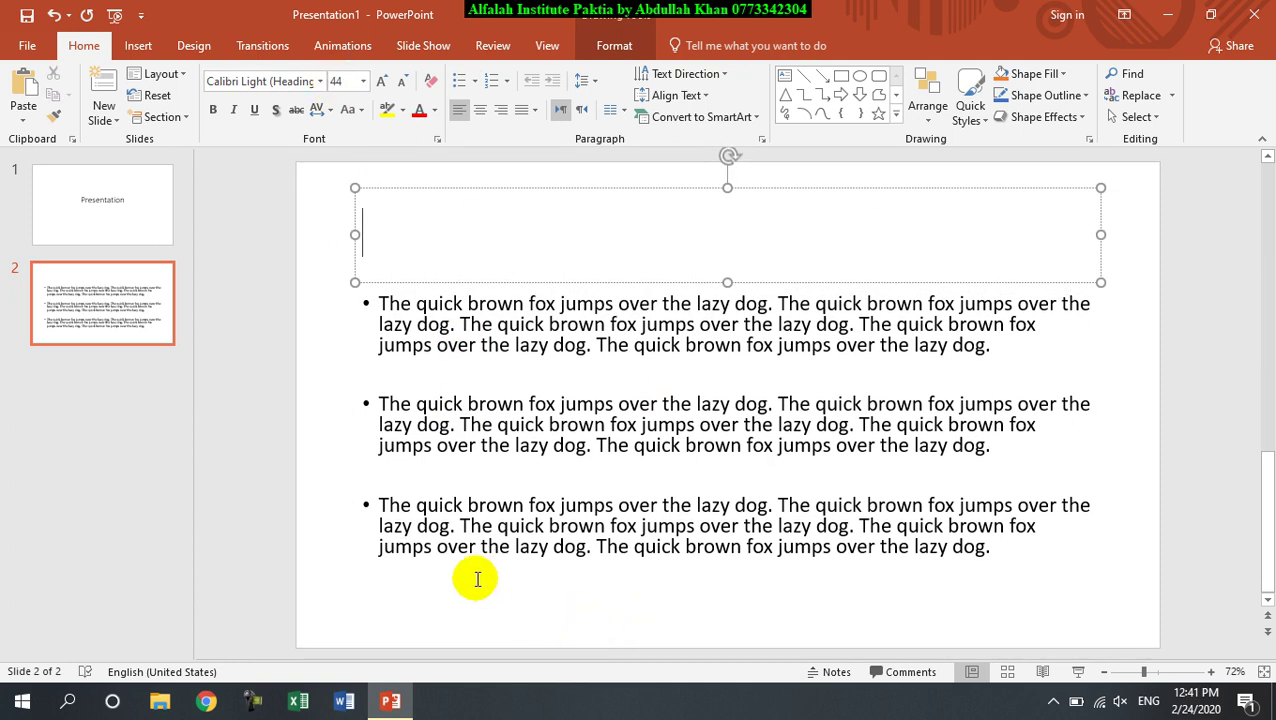
{"action": "left_click", "coordinate": [455, 572]}
{"action": "type", "text": "=rand()"}
{"action": "key", "text": "Return"}
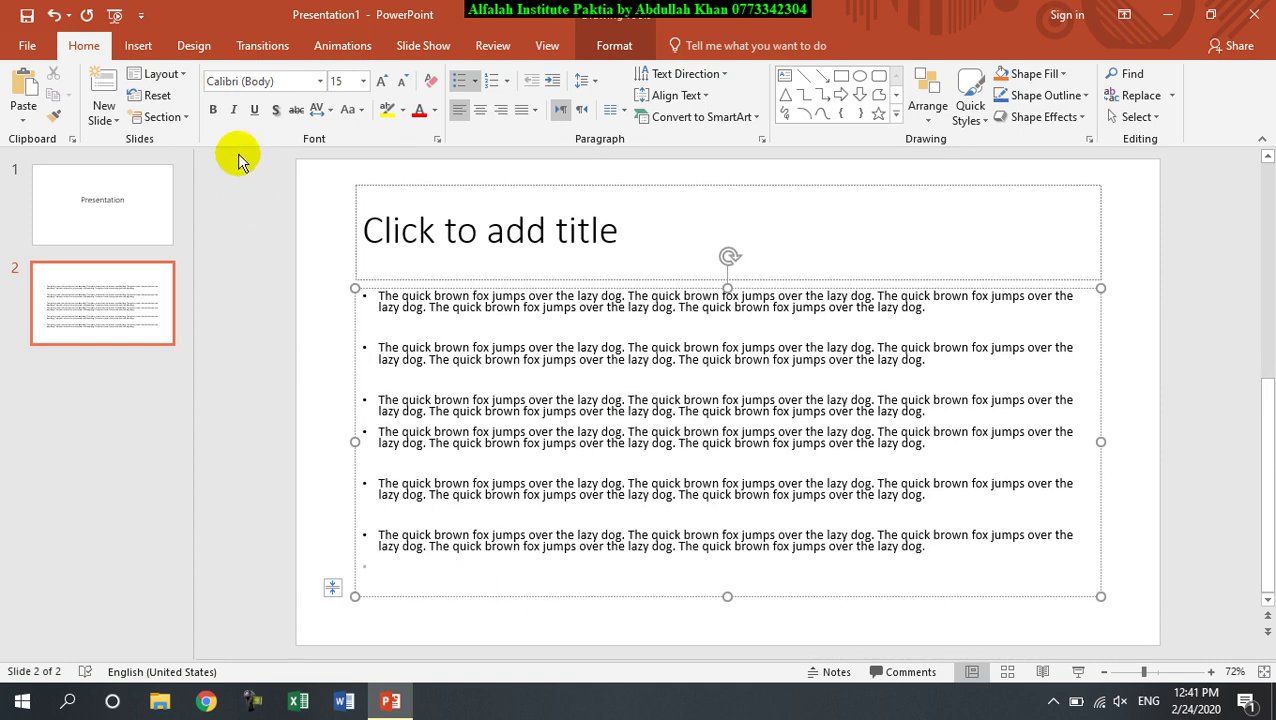
{"action": "key", "text": "ctrl+z"}
{"action": "key", "text": "ctrl+z"}
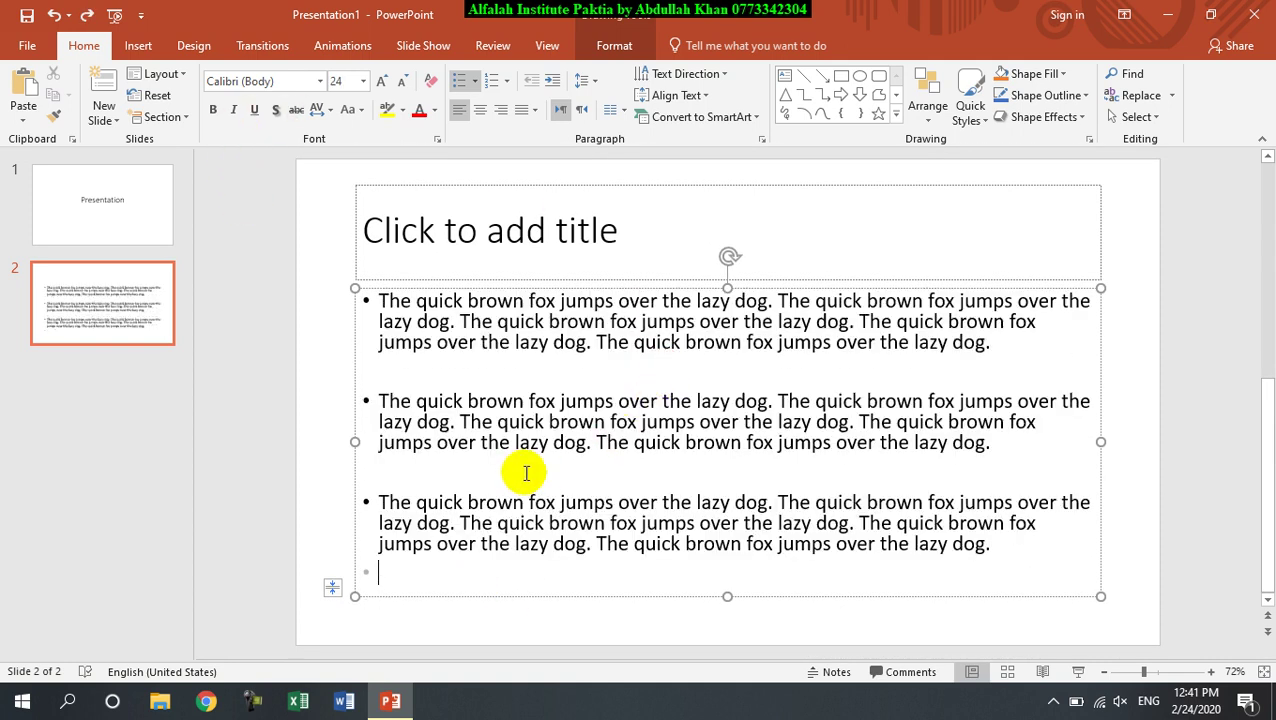
Step: Drag up the notes area below the slide, then shrink it to enlarge the slide
{"action": "mouse_move", "coordinate": [385, 695]}
{"action": "left_click_drag", "start_coordinate": [258, 657], "coordinate": [271, 569]}
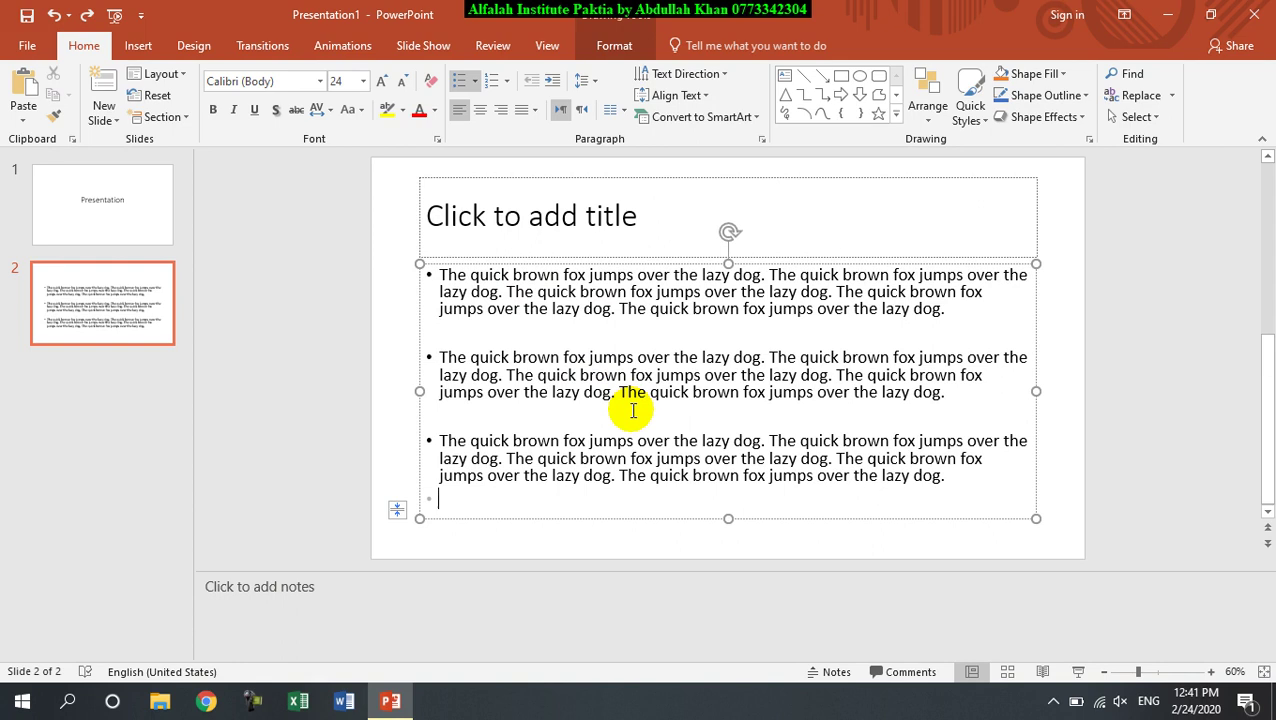
{"action": "left_click", "coordinate": [285, 597]}
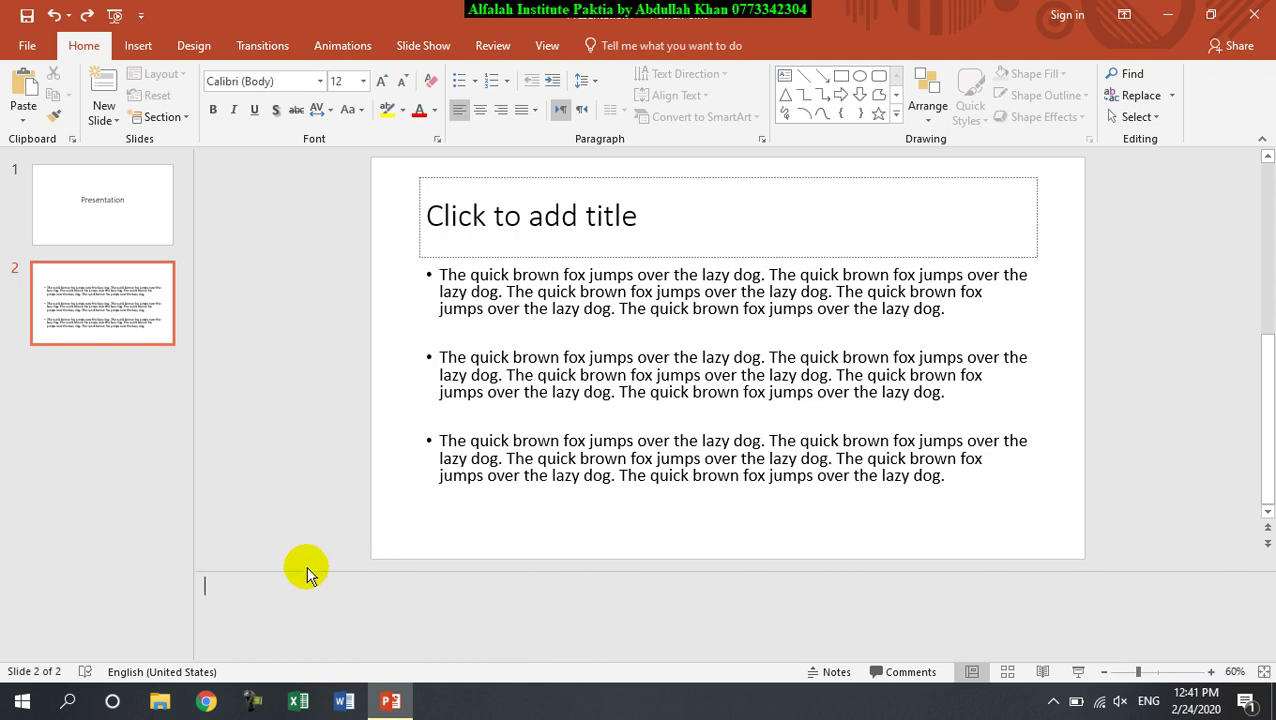
{"action": "left_click_drag", "start_coordinate": [307, 572], "coordinate": [312, 618]}
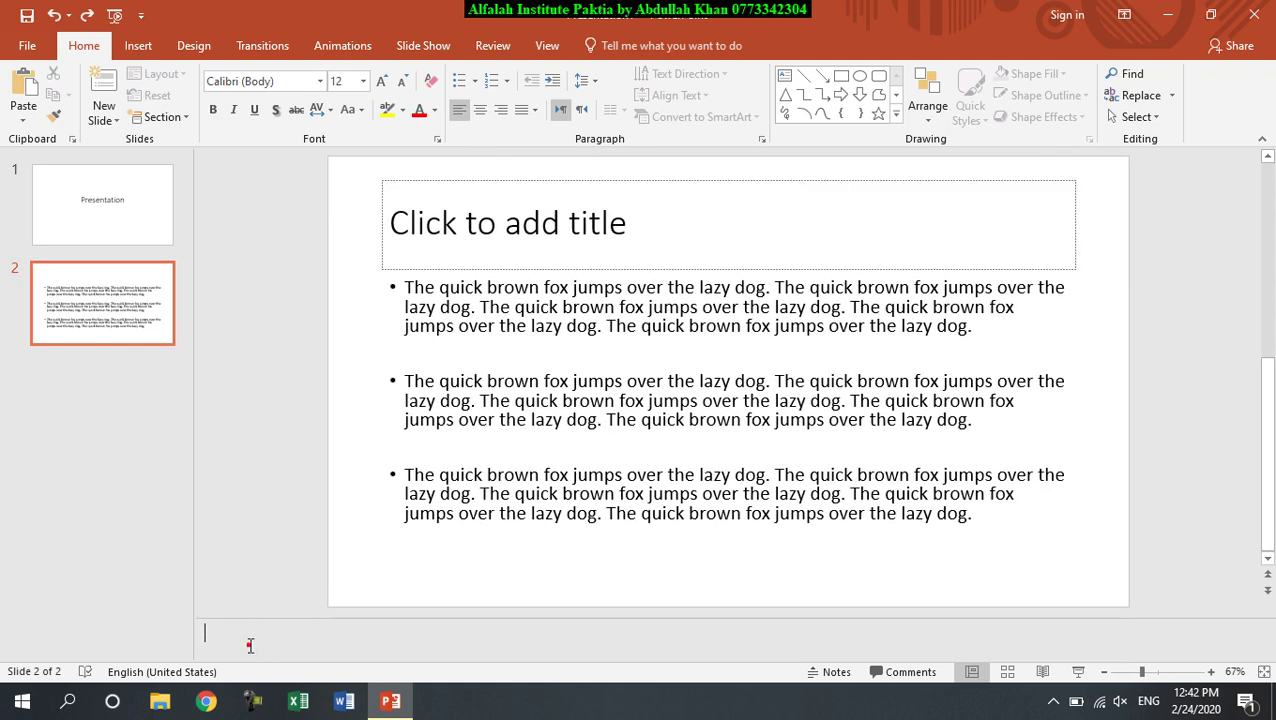
Step: Switch between slides 1 and 2, ending on the title slide with 'Presentation' selected
{"action": "left_click", "coordinate": [106, 242]}
{"action": "left_click", "coordinate": [84, 292]}
{"action": "left_click", "coordinate": [103, 218]}
{"action": "left_click", "coordinate": [80, 319]}
{"action": "left_click", "coordinate": [85, 199]}
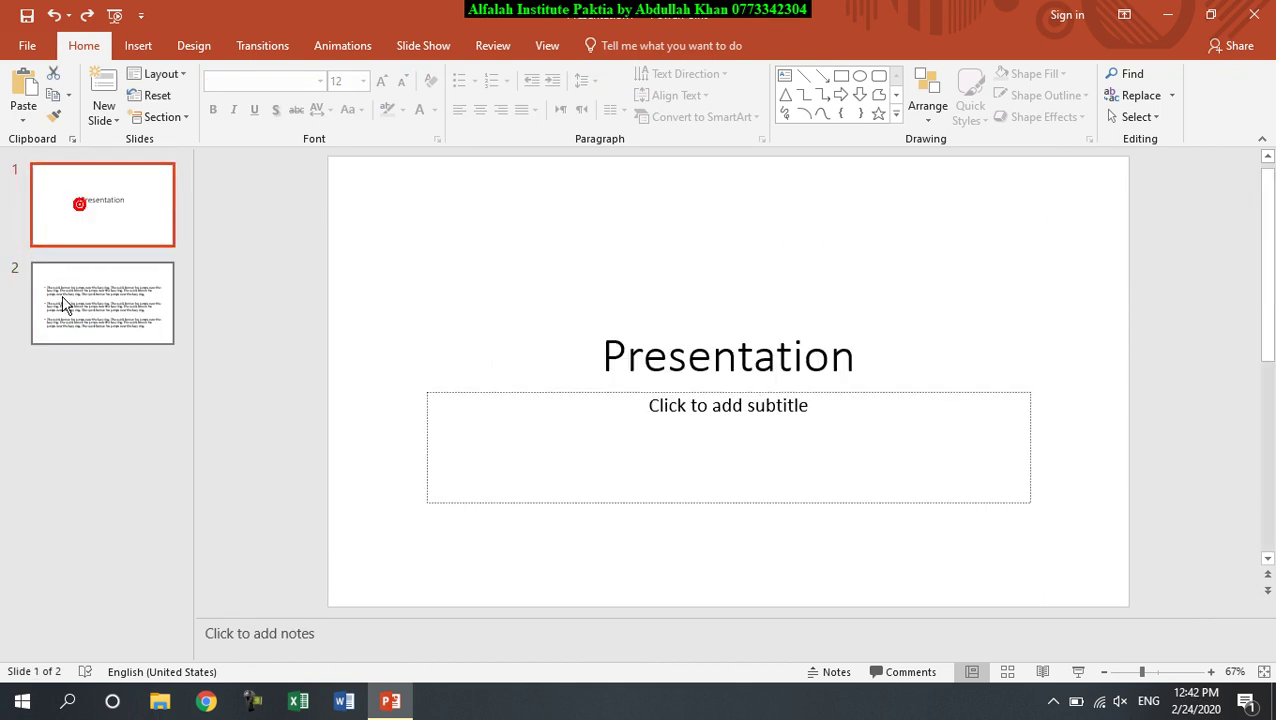
{"action": "left_click", "coordinate": [64, 297]}
{"action": "left_click", "coordinate": [85, 221]}
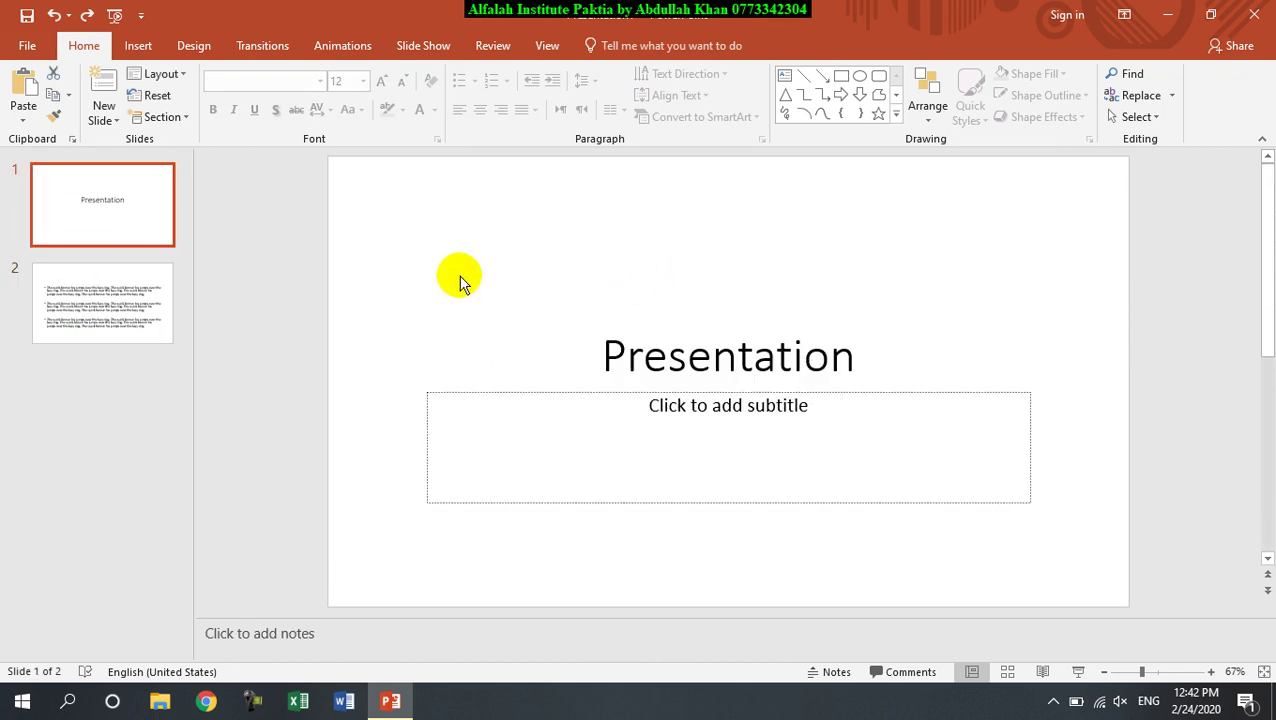
{"action": "left_click", "coordinate": [668, 345]}
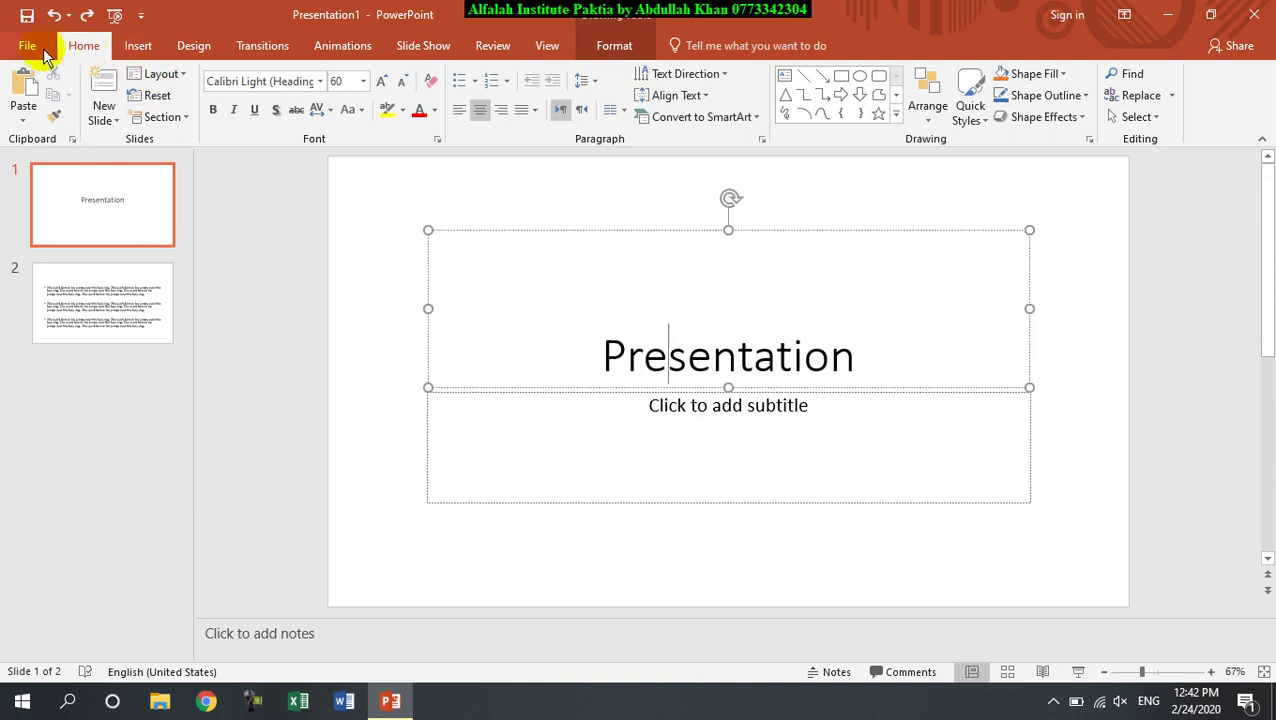
Step: Look at the Info page's Protect Presentation options, then show the new-presentation templates
{"action": "left_click", "coordinate": [36, 46]}
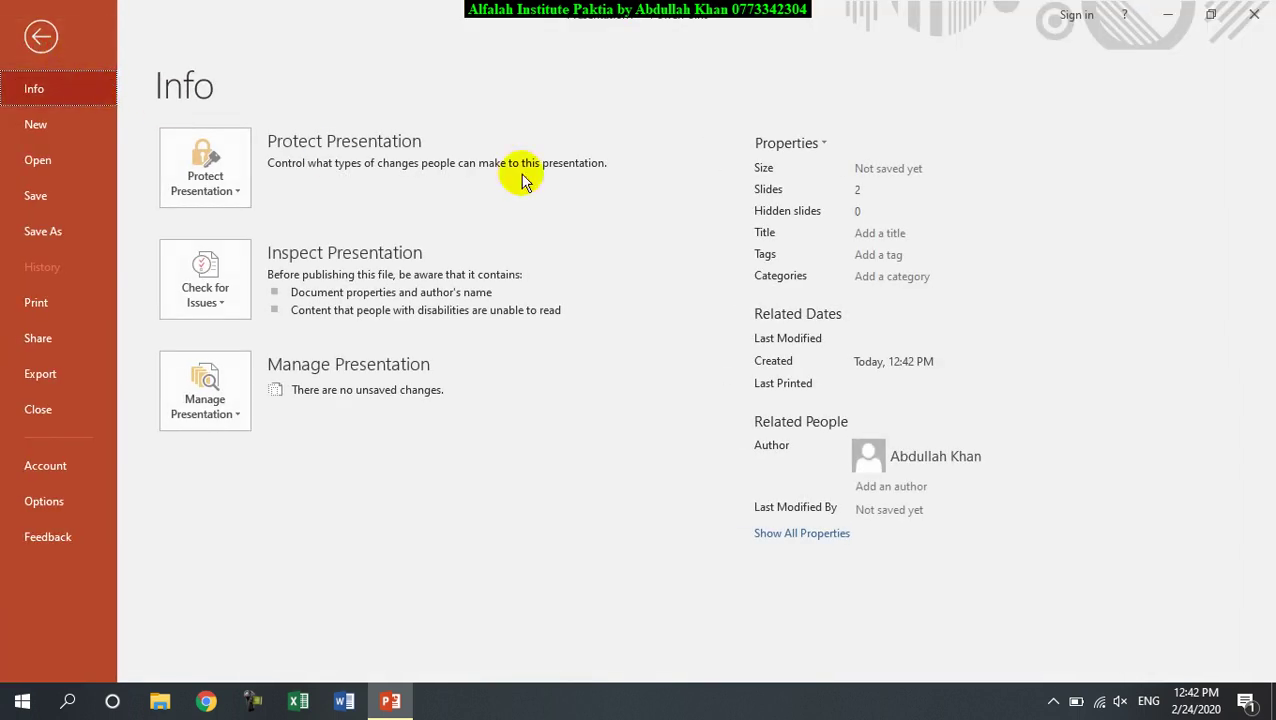
{"action": "left_click", "coordinate": [175, 188]}
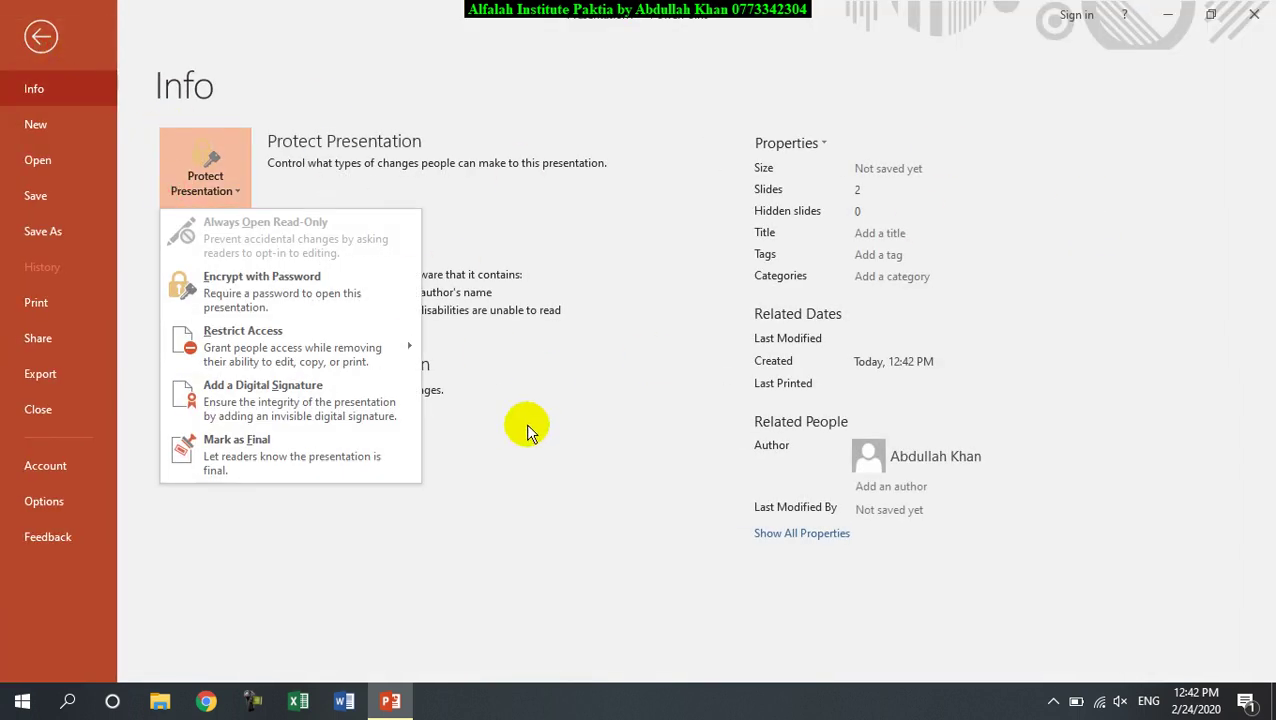
{"action": "left_click", "coordinate": [572, 510]}
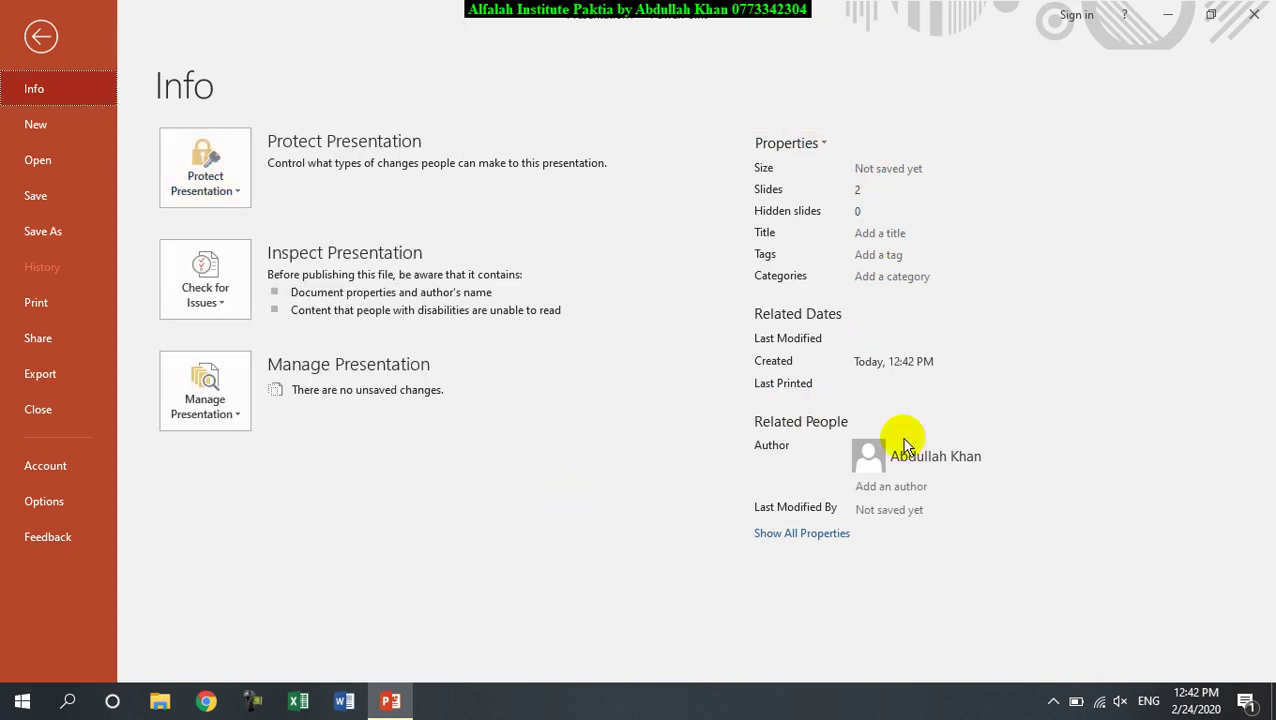
{"action": "left_click", "coordinate": [31, 126]}
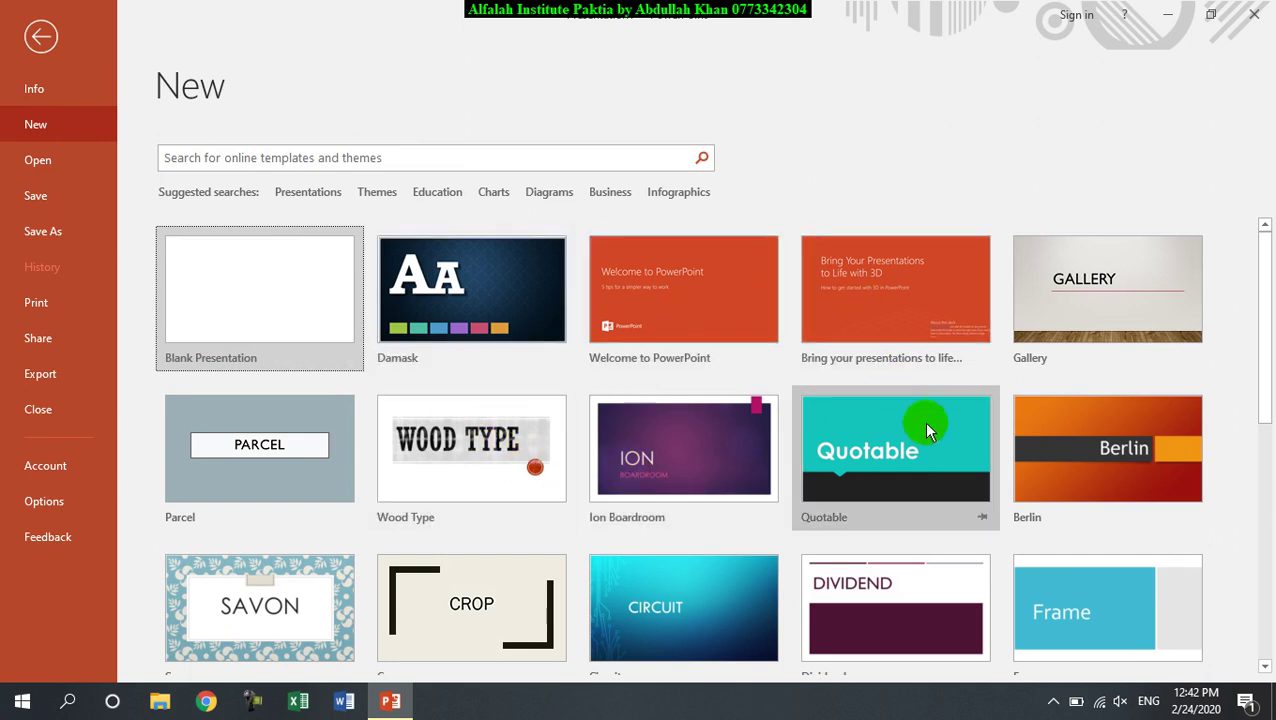
Step: Create a four-slide Quotable-template deck, view its Design options, then close it
{"action": "left_click", "coordinate": [858, 447]}
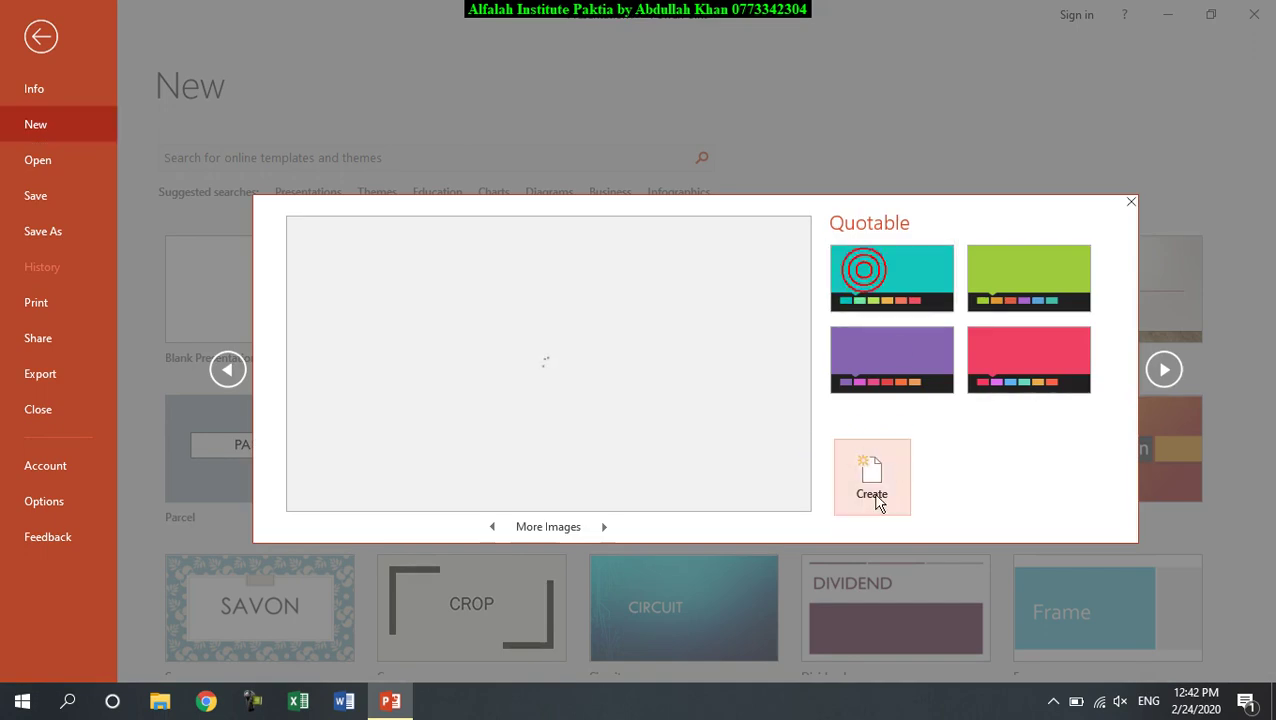
{"action": "left_click", "coordinate": [871, 485]}
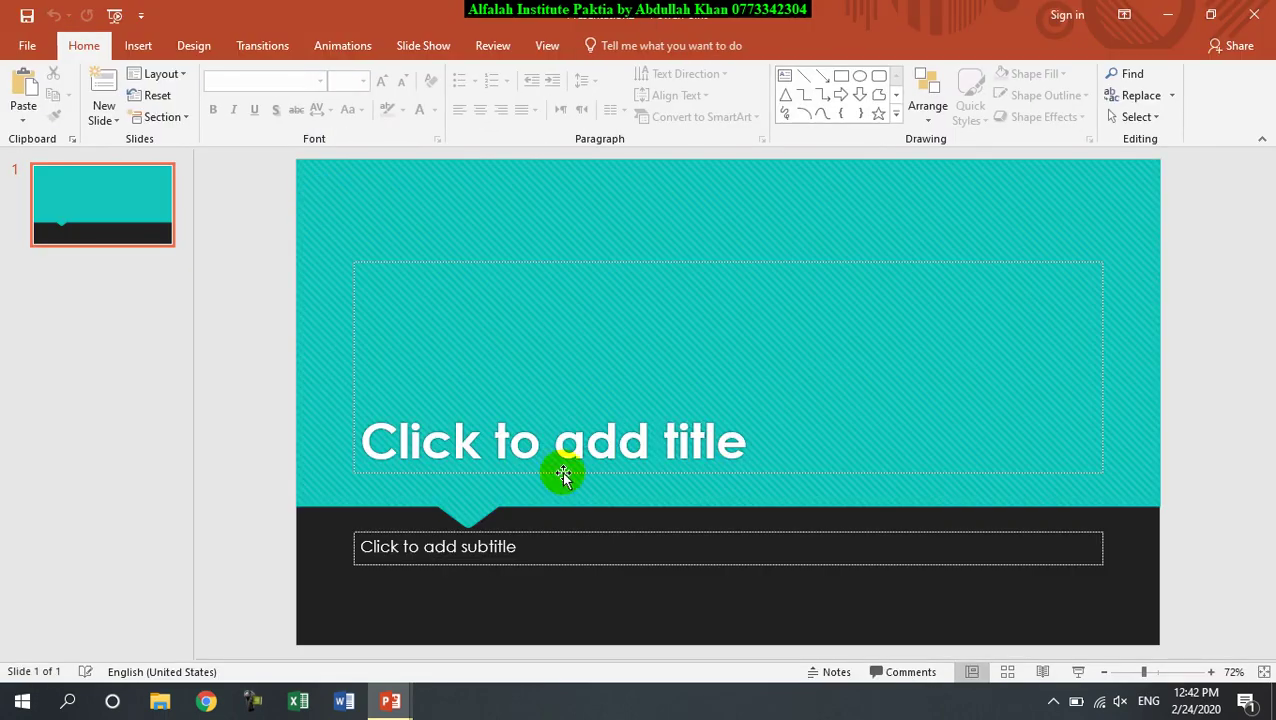
{"action": "left_click", "coordinate": [97, 87]}
{"action": "left_click", "coordinate": [97, 87]}
{"action": "left_click", "coordinate": [97, 87]}
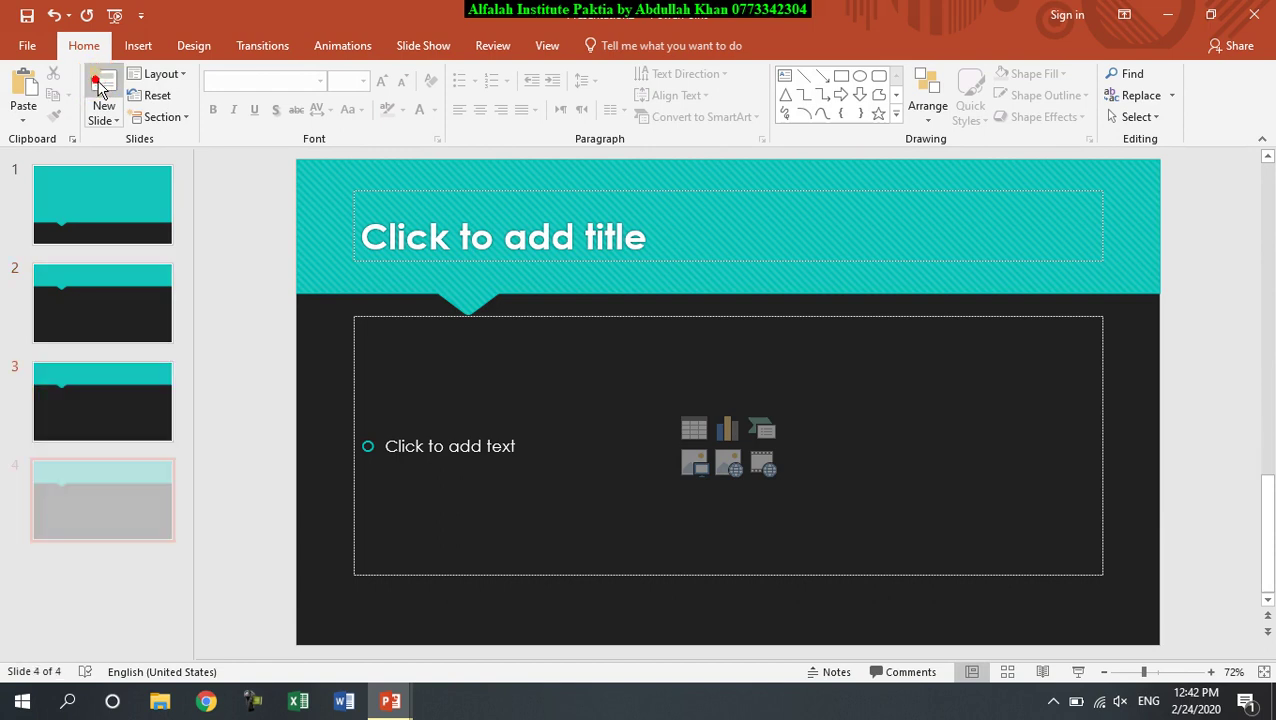
{"action": "left_click", "coordinate": [186, 46]}
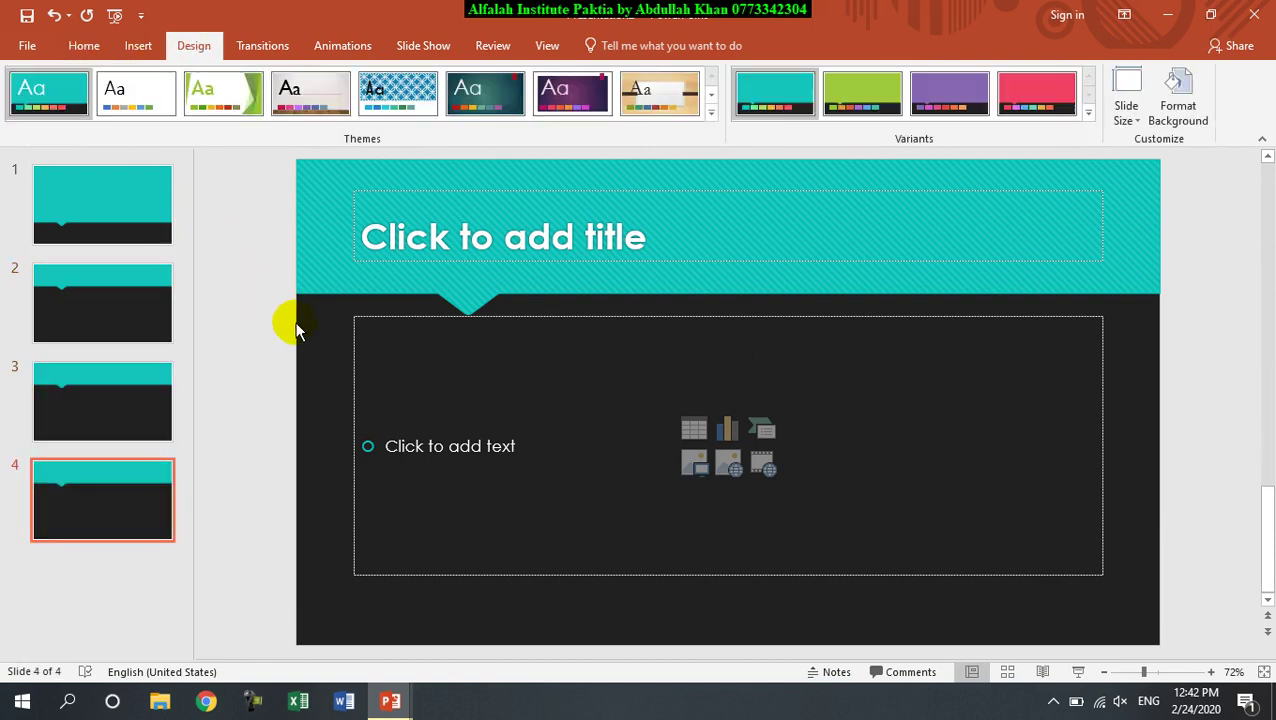
{"action": "left_click", "coordinate": [1254, 14]}
Step: Discard the teal deck, glance at Open and Save As, then exit PowerPoint without saving Presentation1
{"action": "left_click", "coordinate": [640, 371]}
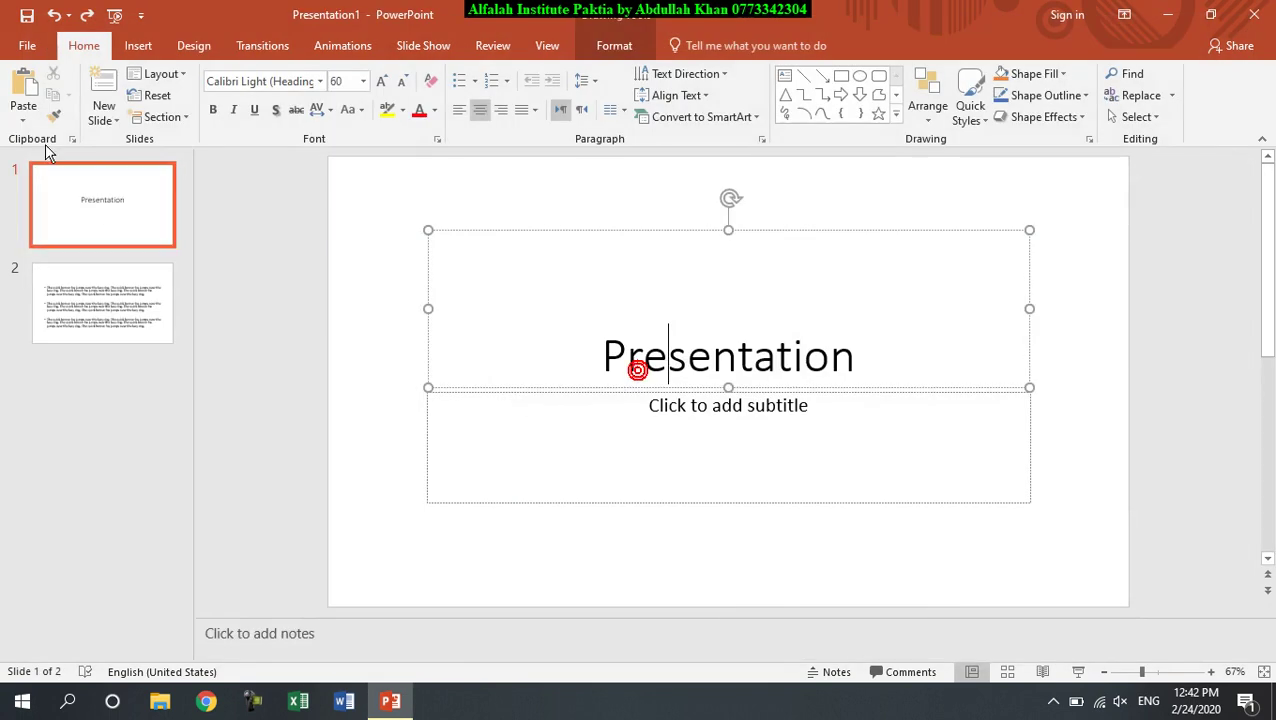
{"action": "left_click", "coordinate": [27, 46]}
{"action": "left_click", "coordinate": [67, 158]}
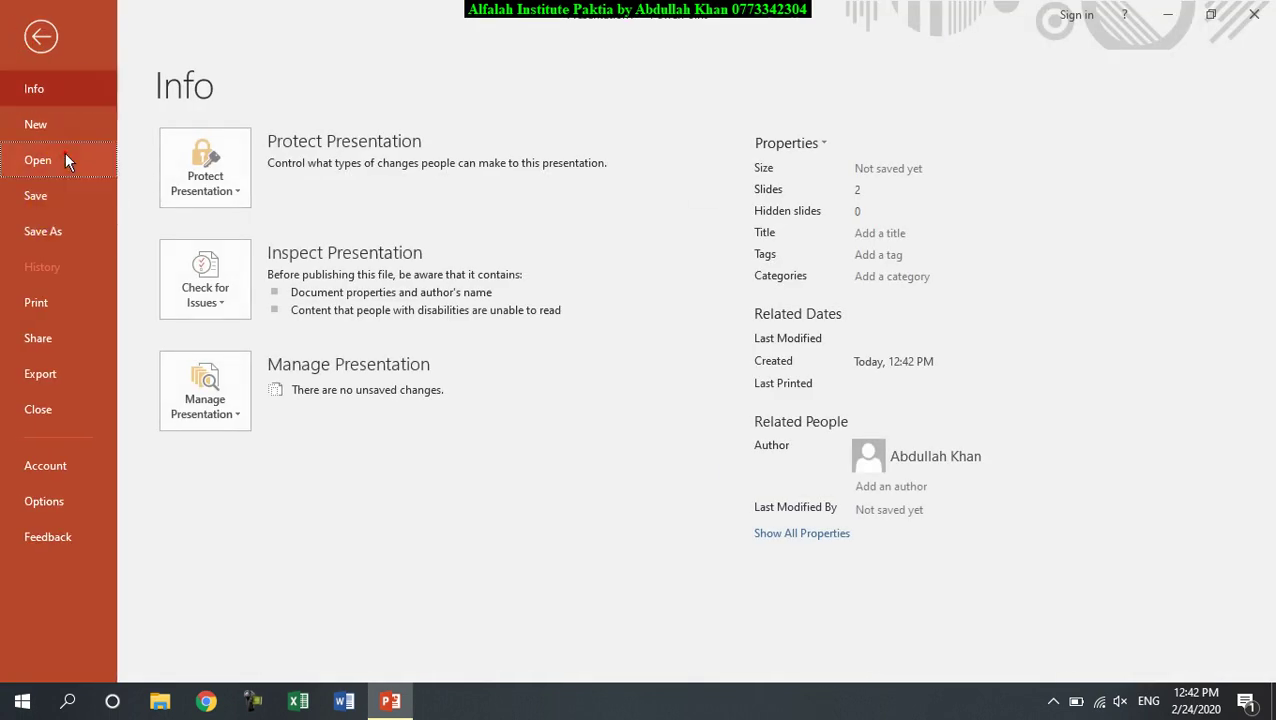
{"action": "left_click", "coordinate": [58, 228]}
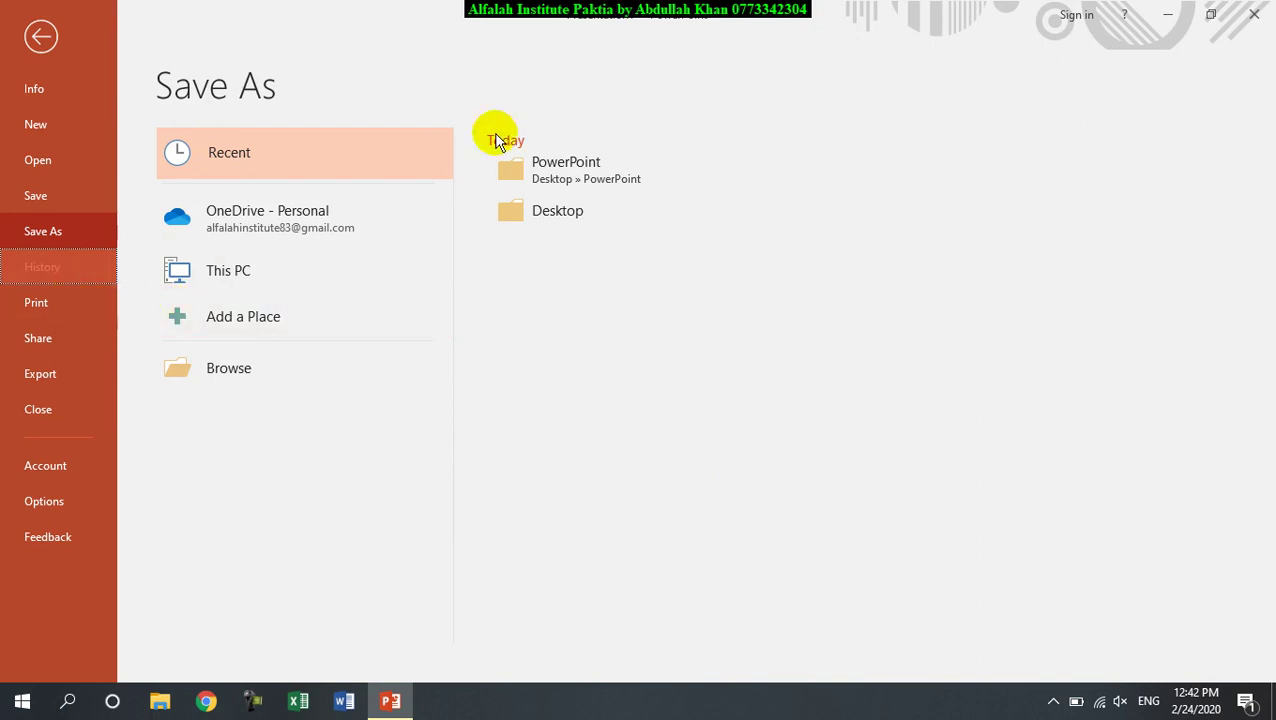
{"action": "left_click", "coordinate": [1256, 16]}
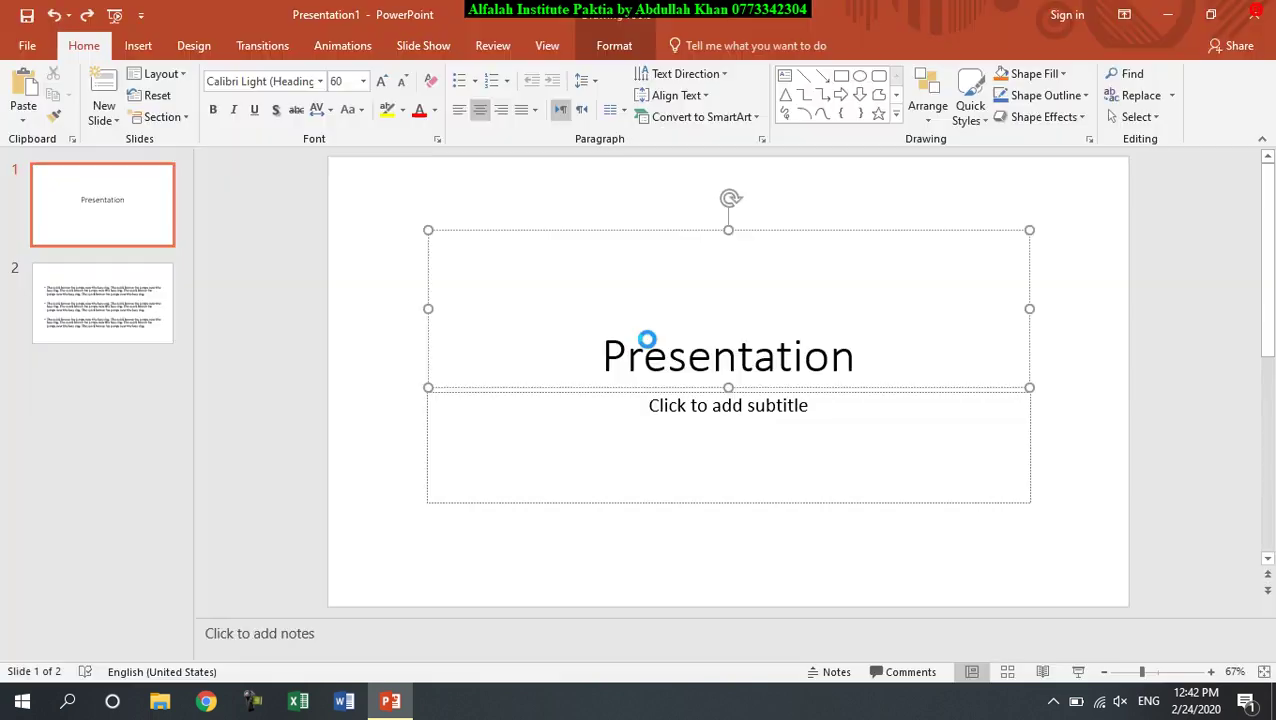
{"action": "left_click", "coordinate": [634, 374]}
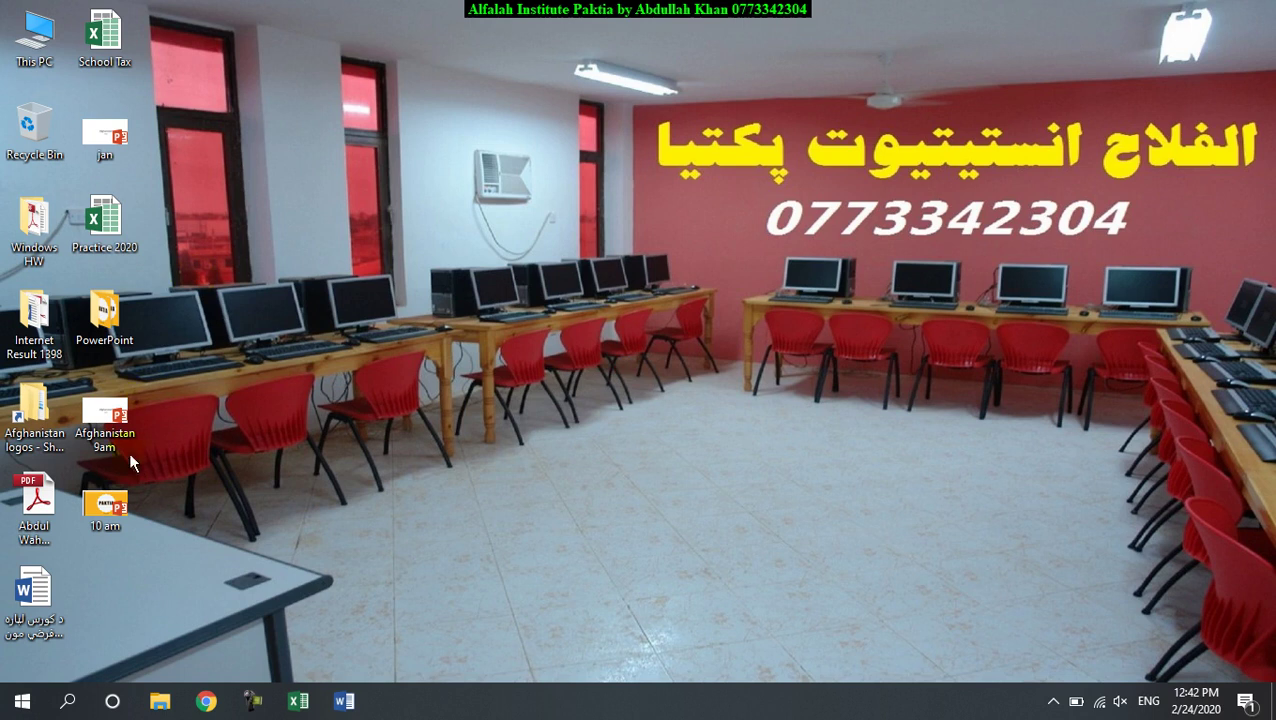
Step: Open Afghanistan 9am from the desktop and browse the Kabul, Logar, Paktia and Khost slides
{"action": "double_click", "coordinate": [128, 450]}
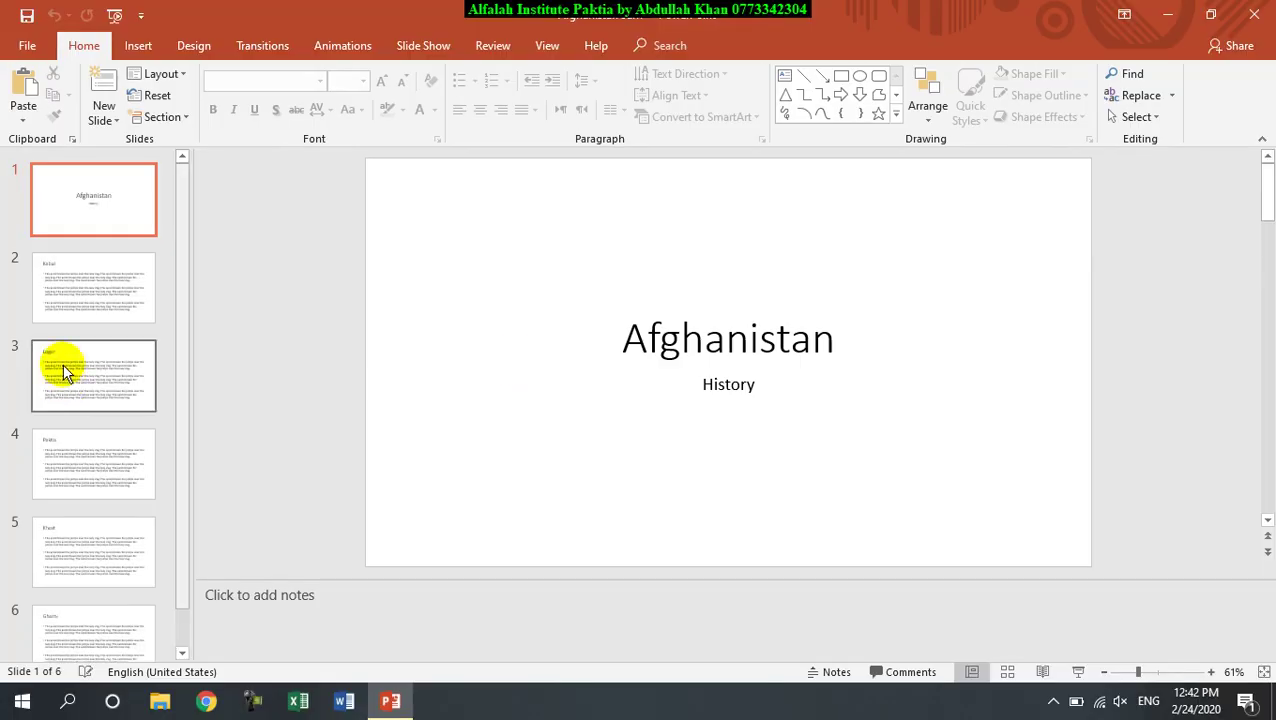
{"action": "left_click", "coordinate": [83, 285]}
{"action": "left_click", "coordinate": [137, 358]}
{"action": "left_click", "coordinate": [97, 220]}
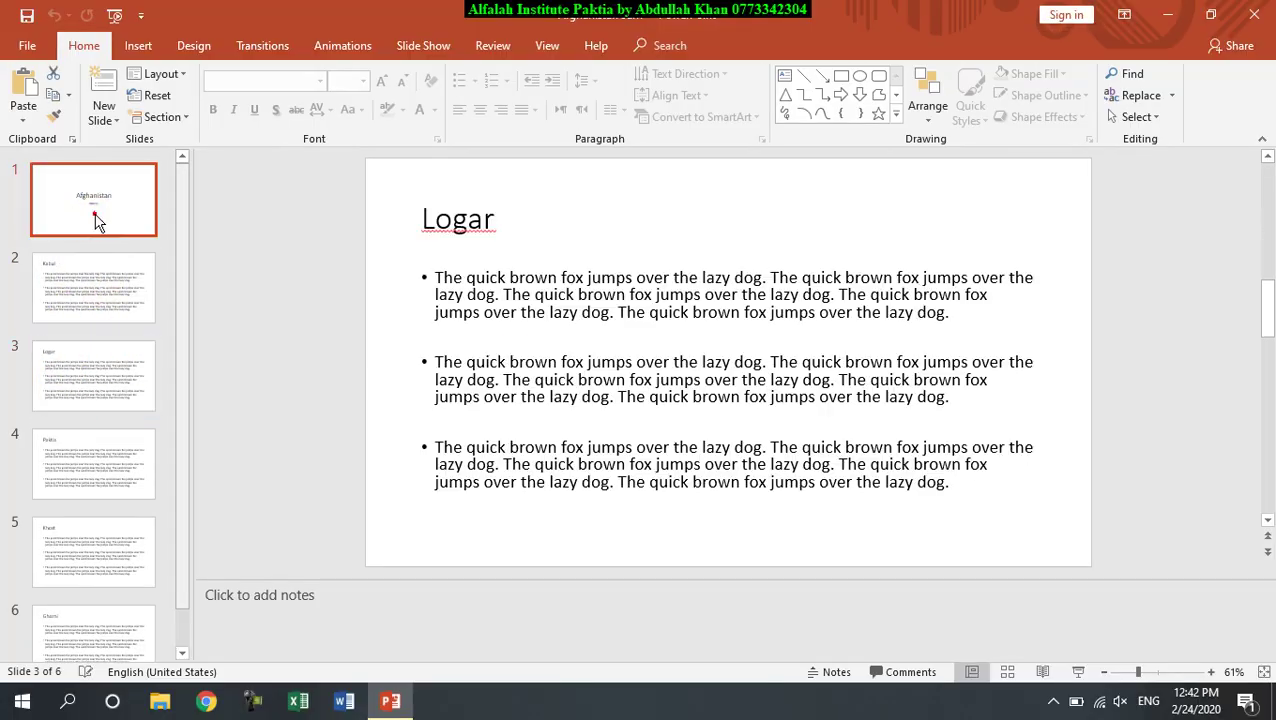
{"action": "left_click", "coordinate": [102, 301]}
{"action": "left_click", "coordinate": [97, 385]}
{"action": "left_click", "coordinate": [88, 458]}
{"action": "left_click", "coordinate": [86, 541]}
{"action": "left_click", "coordinate": [95, 205]}
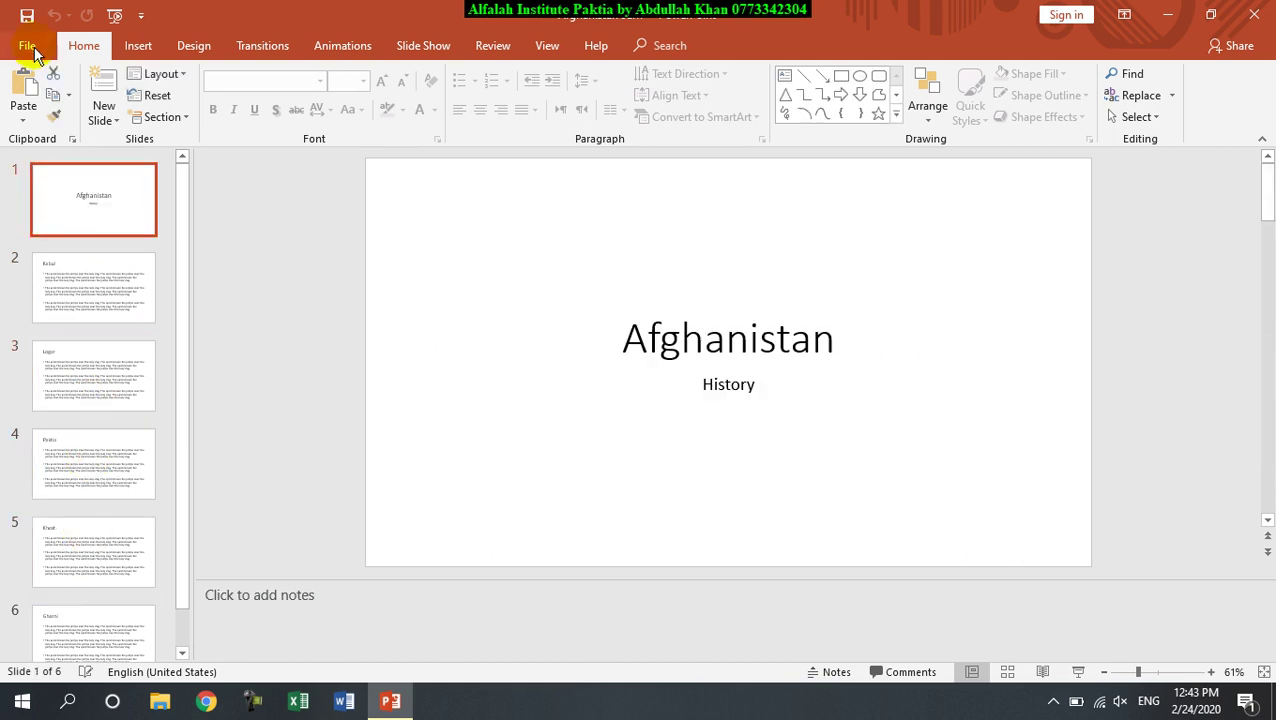
{"action": "left_click", "coordinate": [30, 48]}
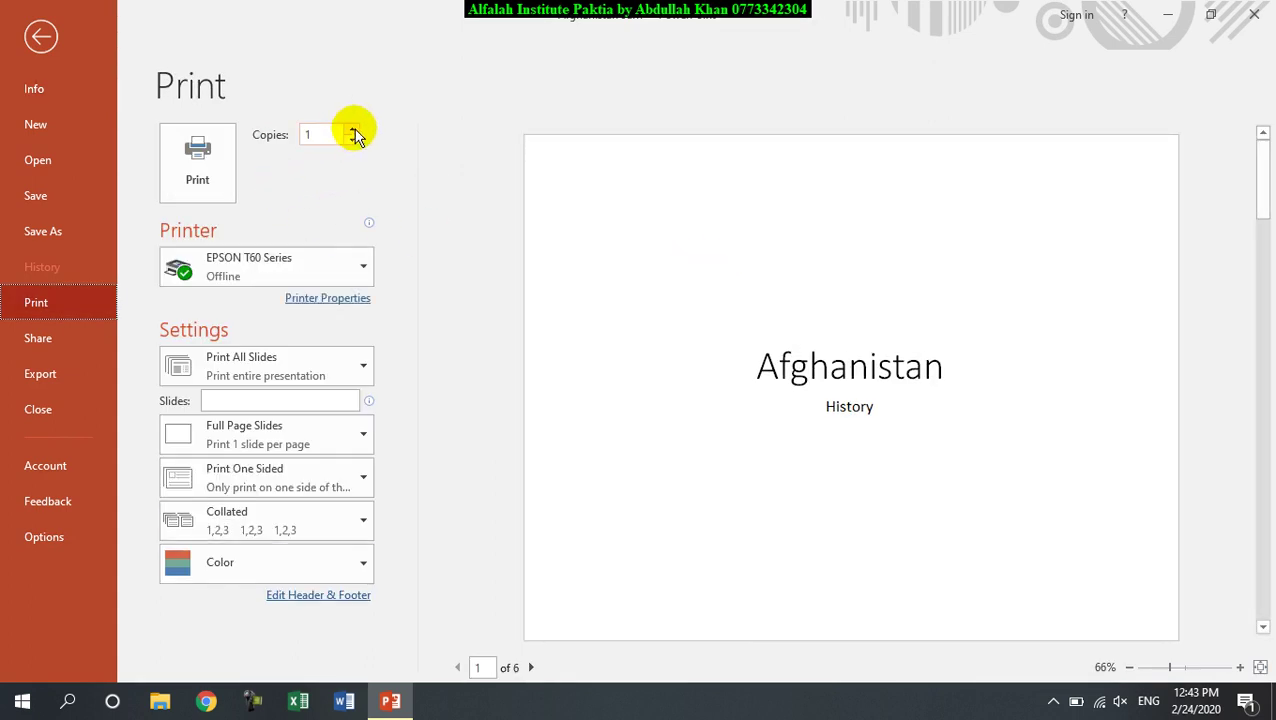
{"action": "left_click", "coordinate": [311, 372]}
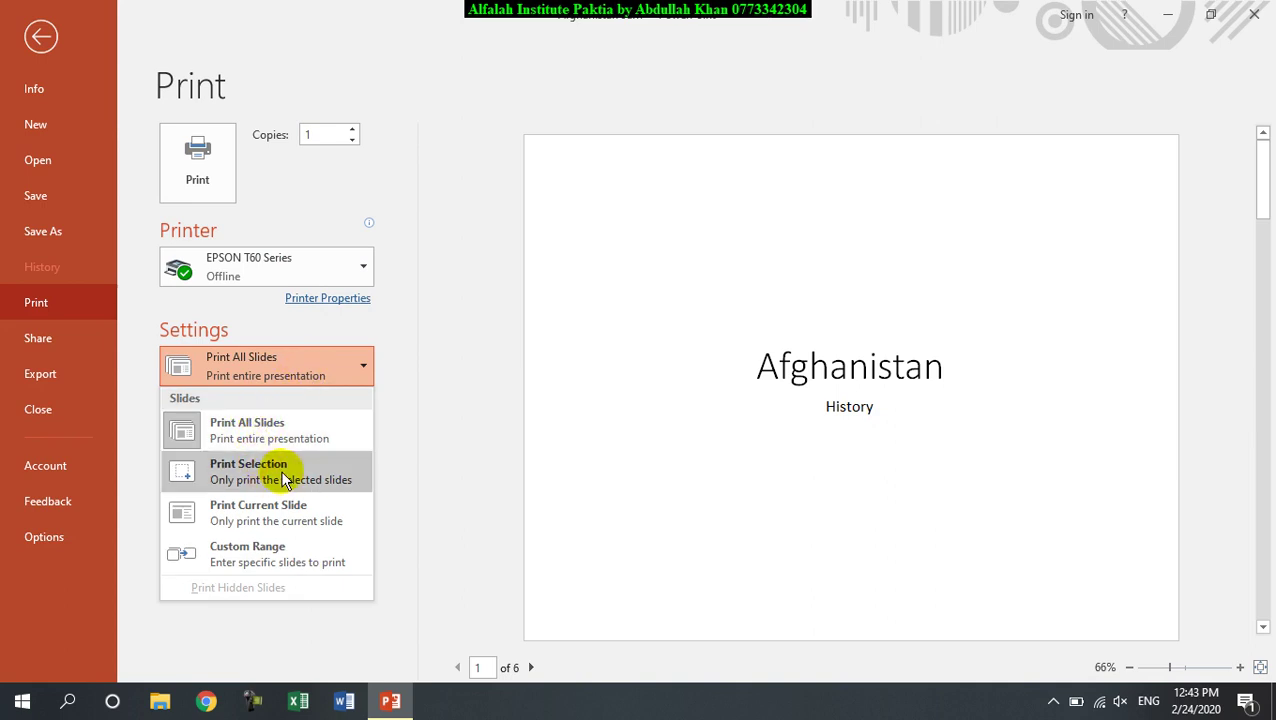
{"action": "left_click", "coordinate": [44, 42]}
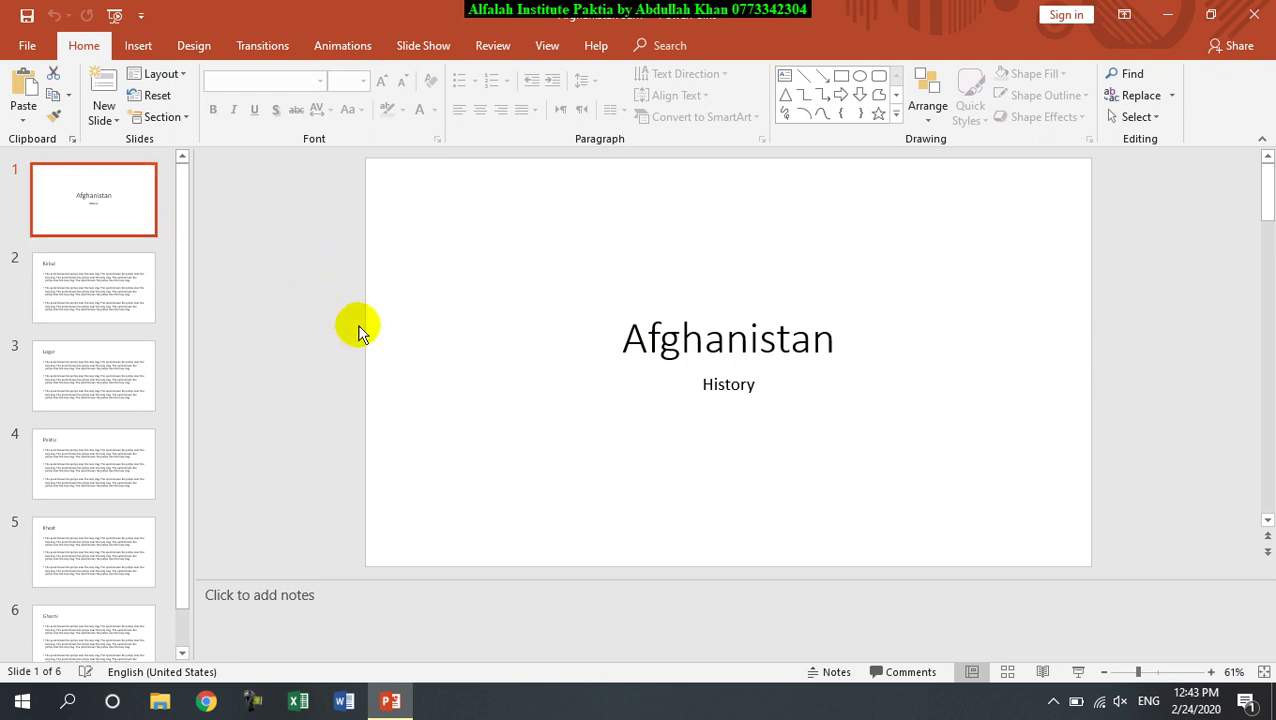
{"action": "left_click", "coordinate": [82, 374], "text": "ctrl"}
{"action": "left_click", "coordinate": [63, 539], "text": "ctrl"}
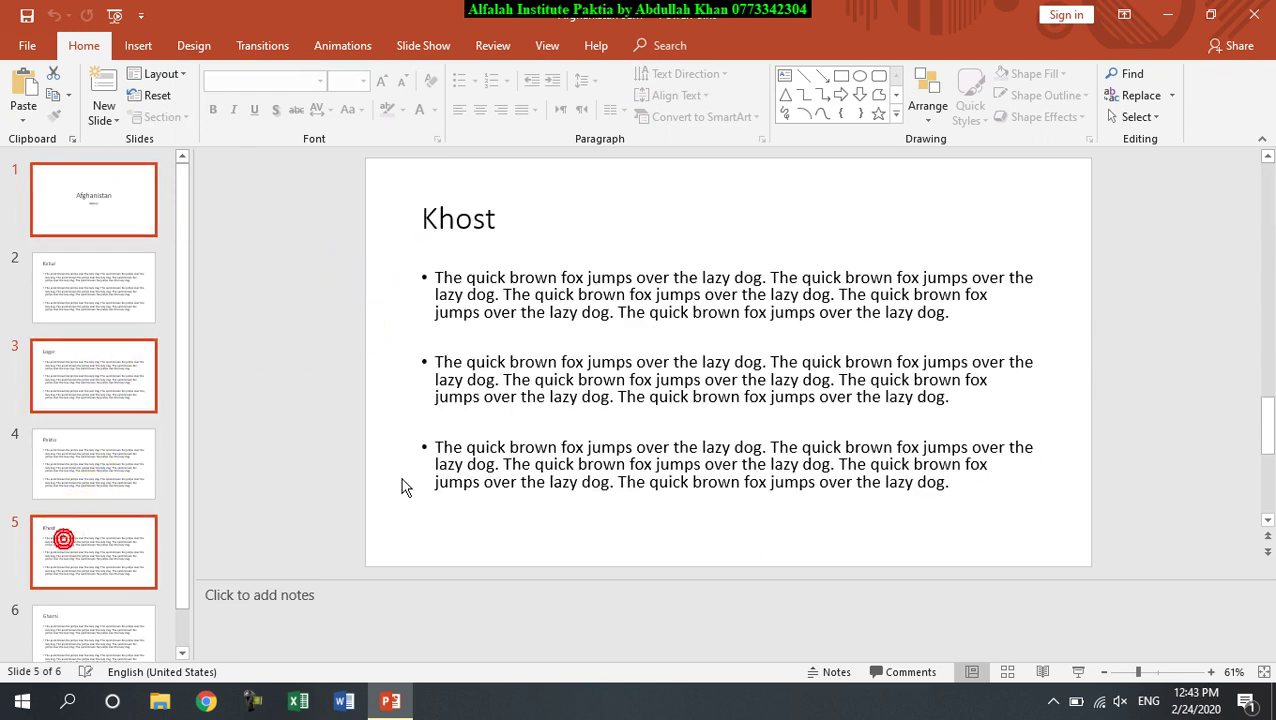
{"action": "key", "text": "ctrl+p"}
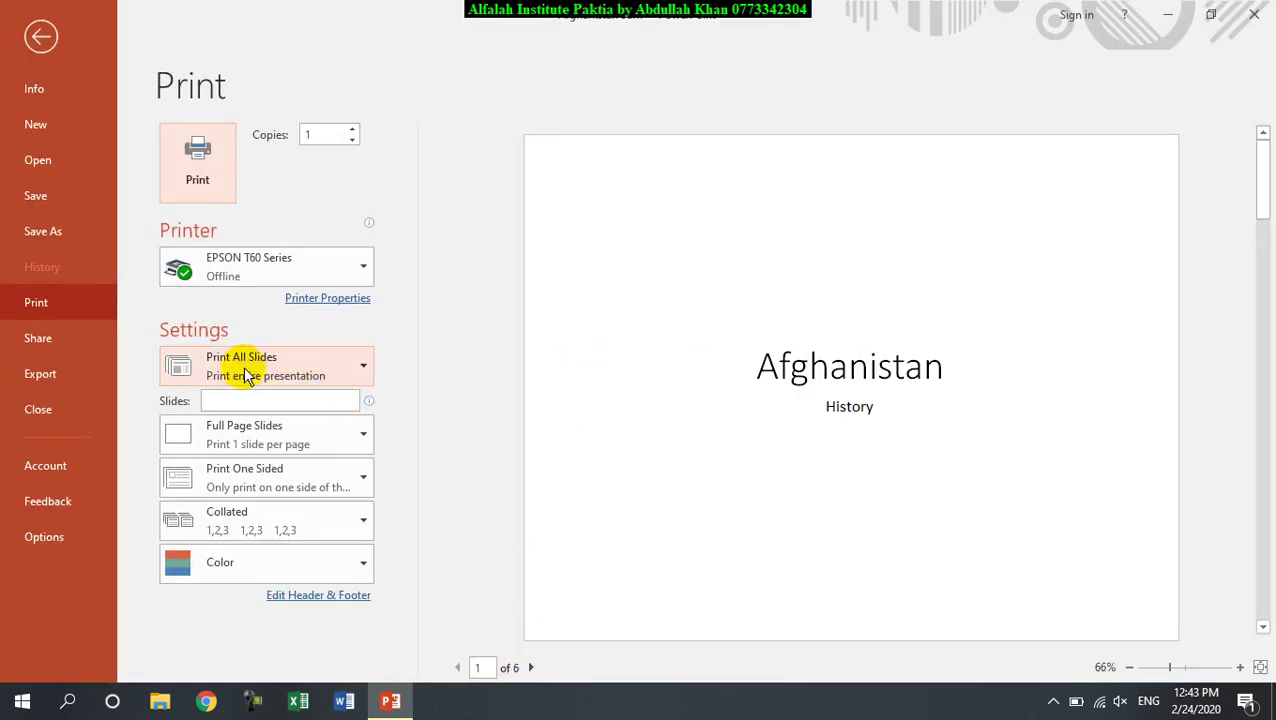
{"action": "left_click", "coordinate": [290, 368]}
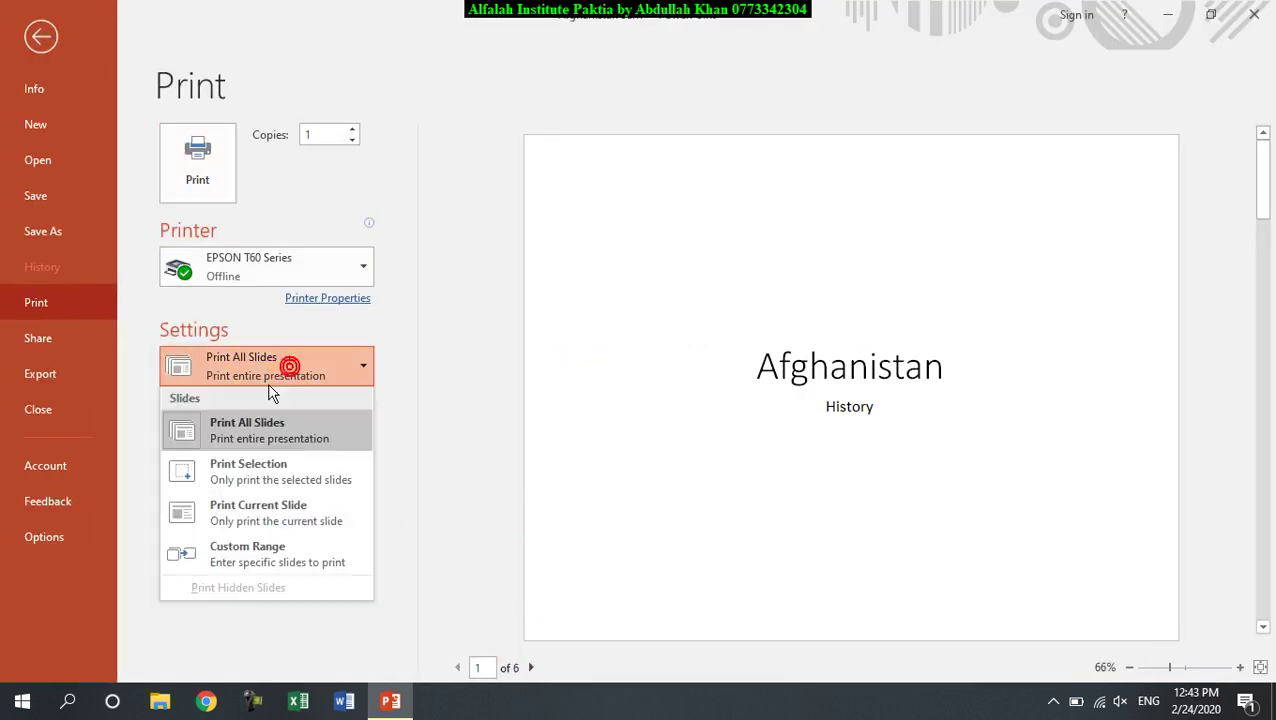
{"action": "left_click", "coordinate": [244, 472]}
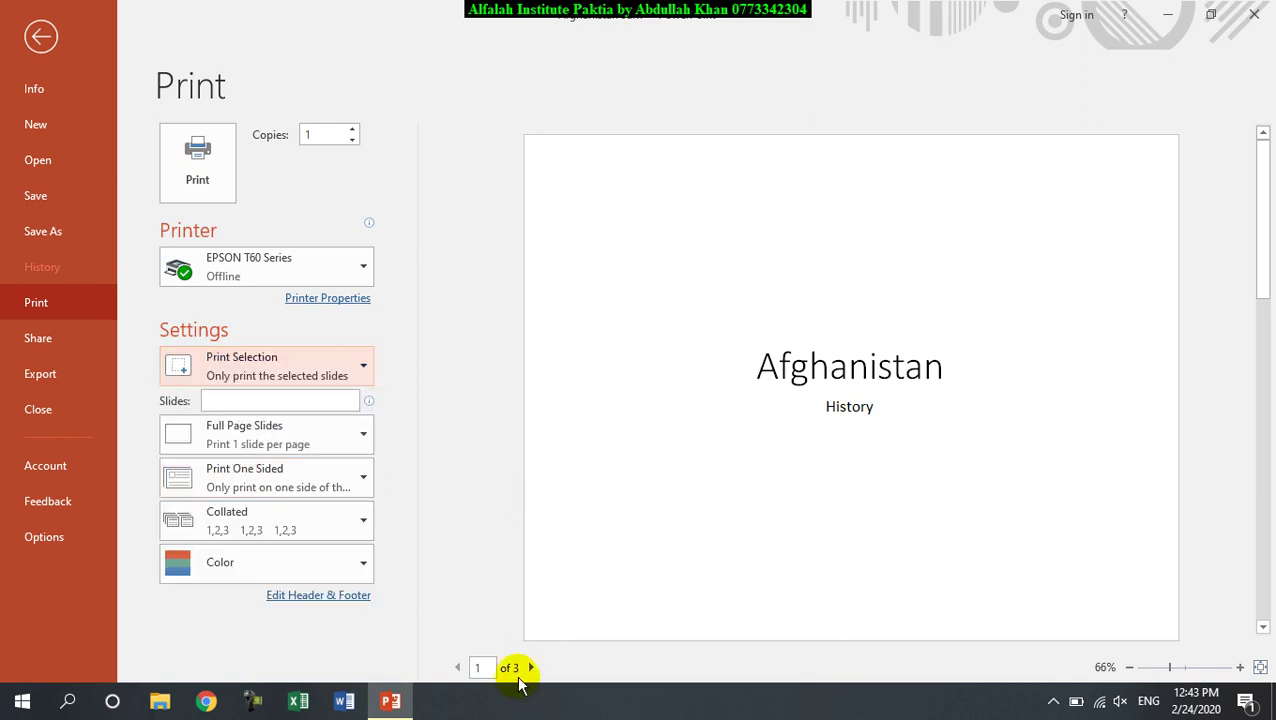
{"action": "left_click", "coordinate": [330, 374]}
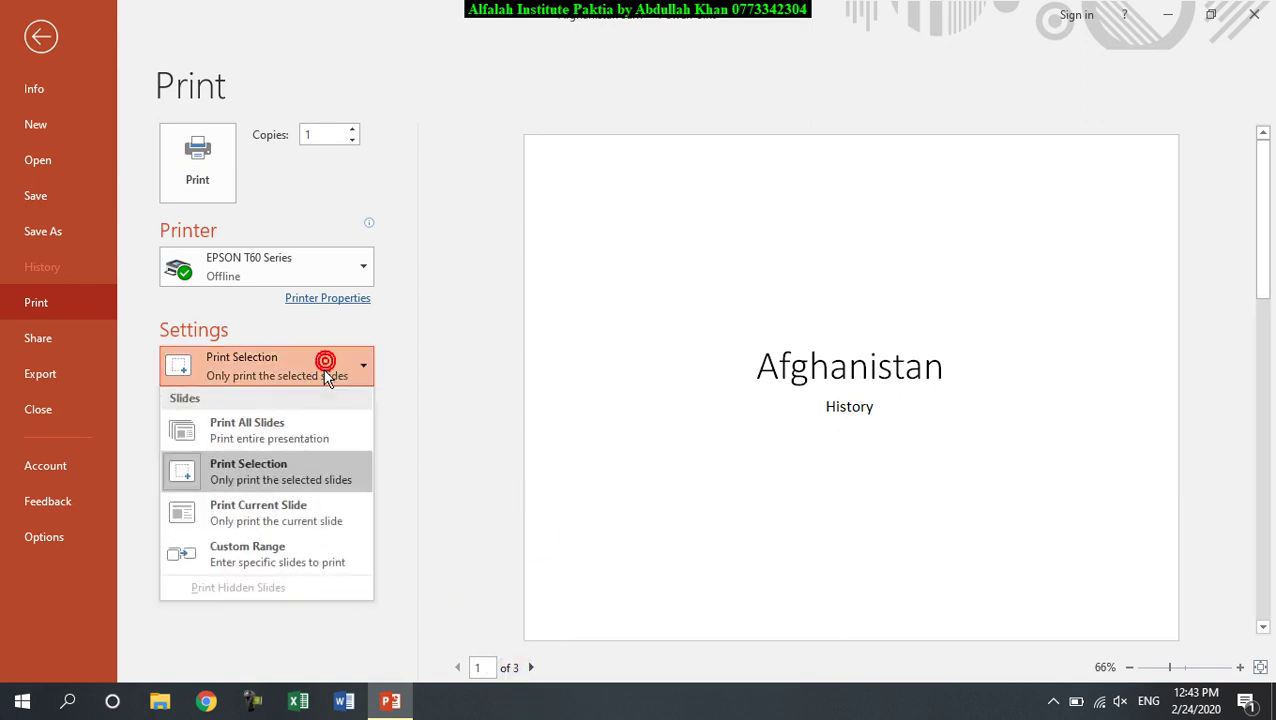
{"action": "left_click", "coordinate": [286, 521]}
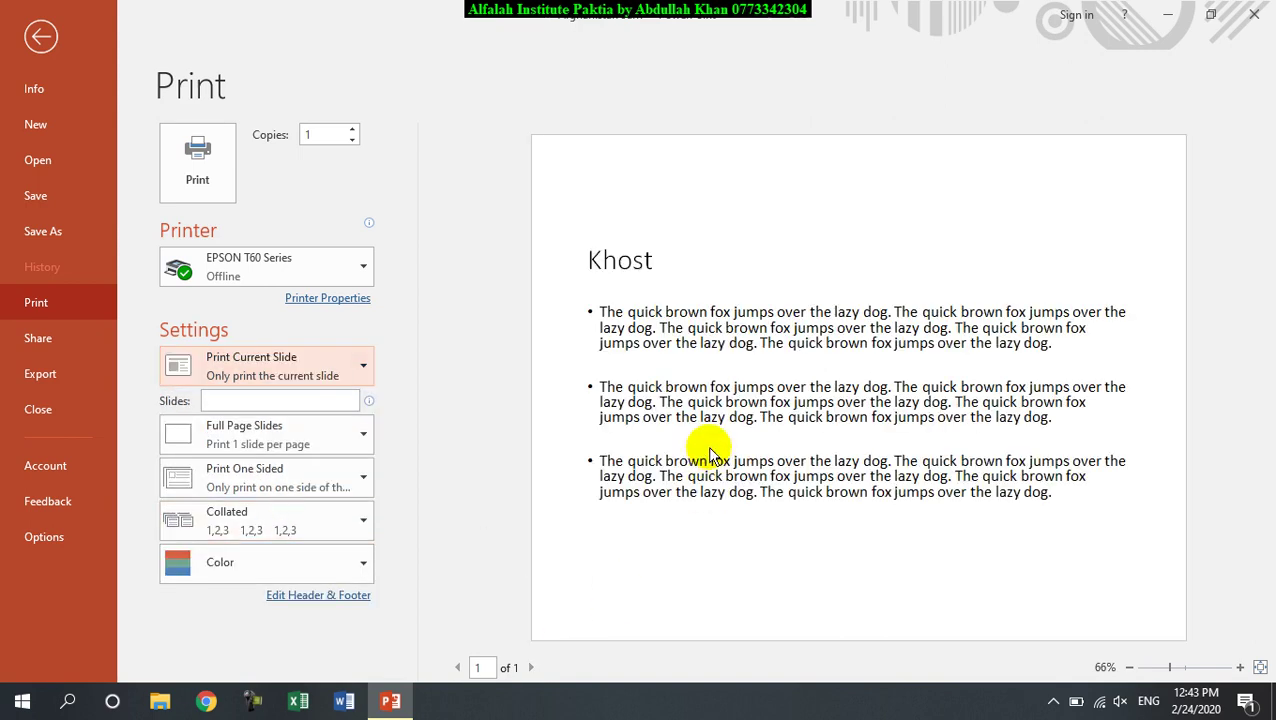
{"action": "left_click", "coordinate": [311, 372]}
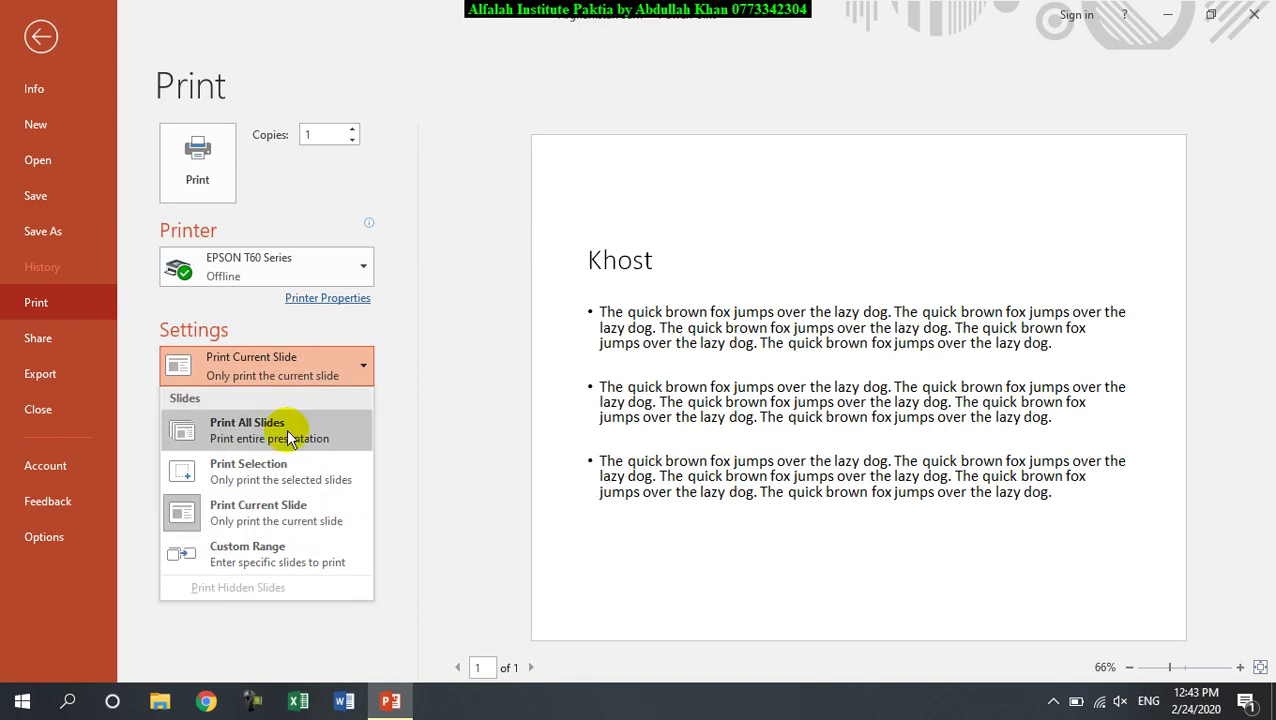
{"action": "left_click", "coordinate": [283, 552]}
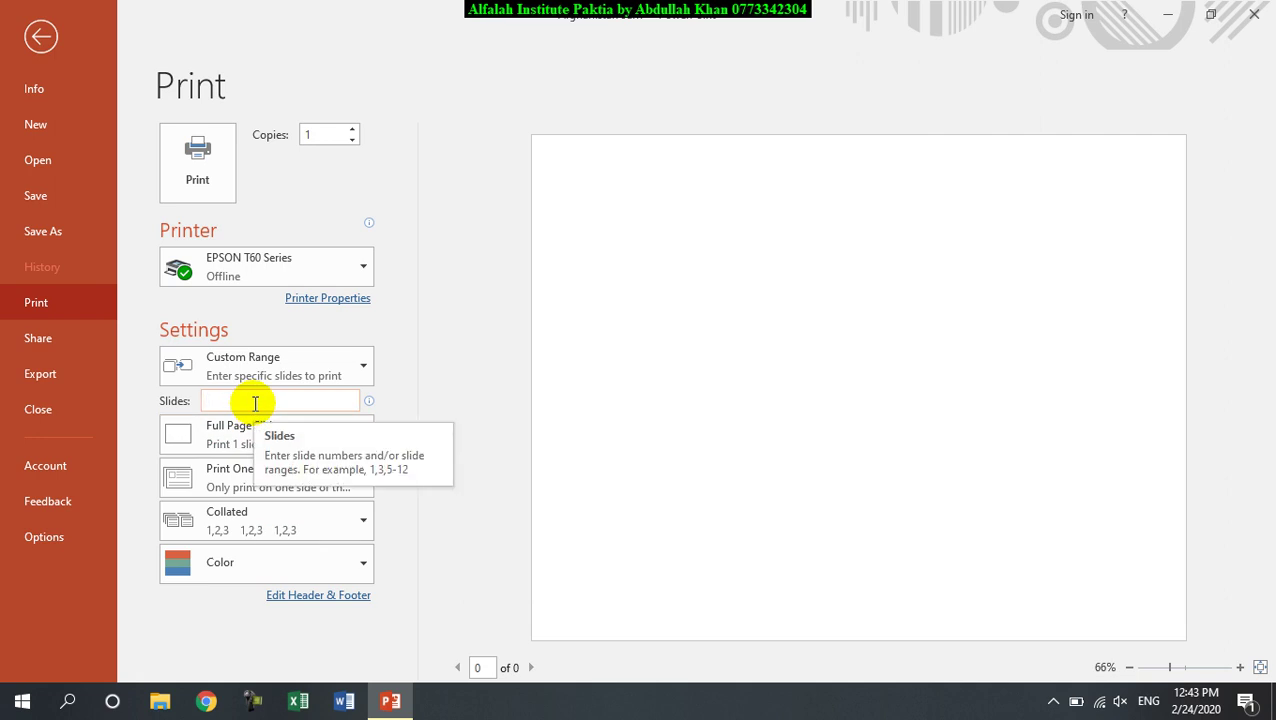
{"action": "type", "text": "7,10,15"}
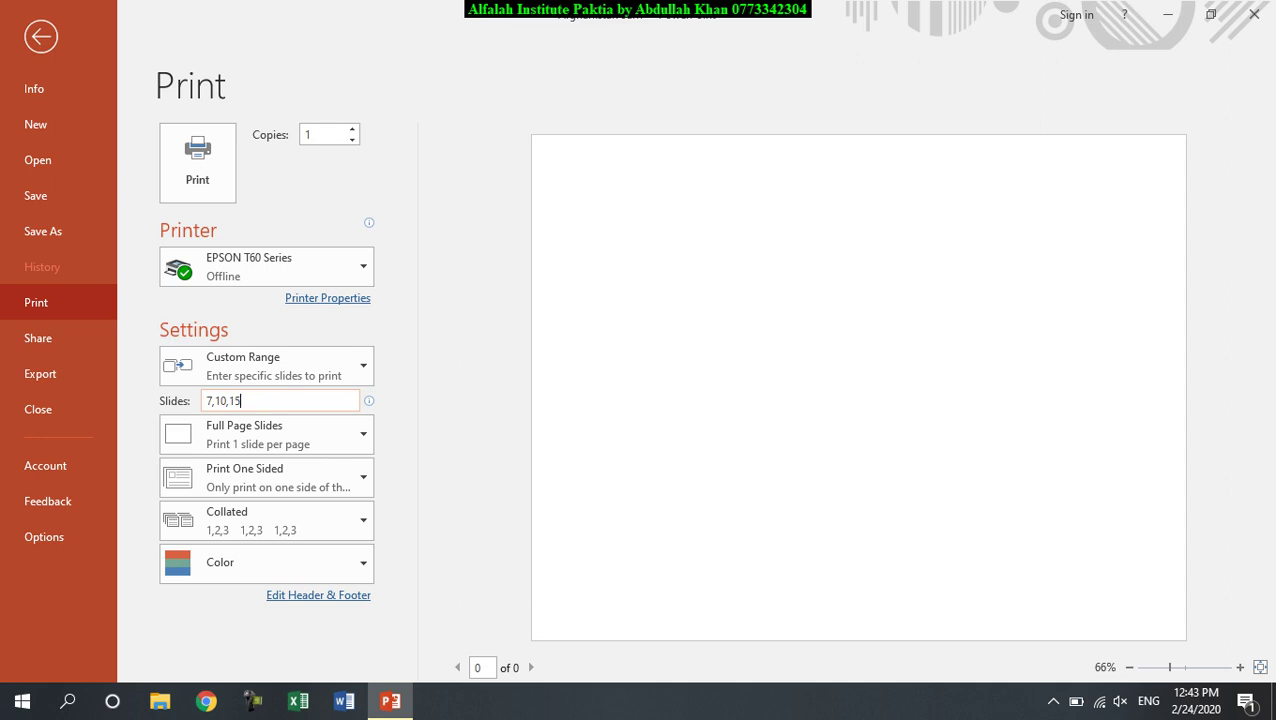
{"action": "key", "text": "BackSpace"}
{"action": "key", "text": "BackSpace"}
{"action": "key", "text": "BackSpace"}
{"action": "left_click", "coordinate": [285, 362]}
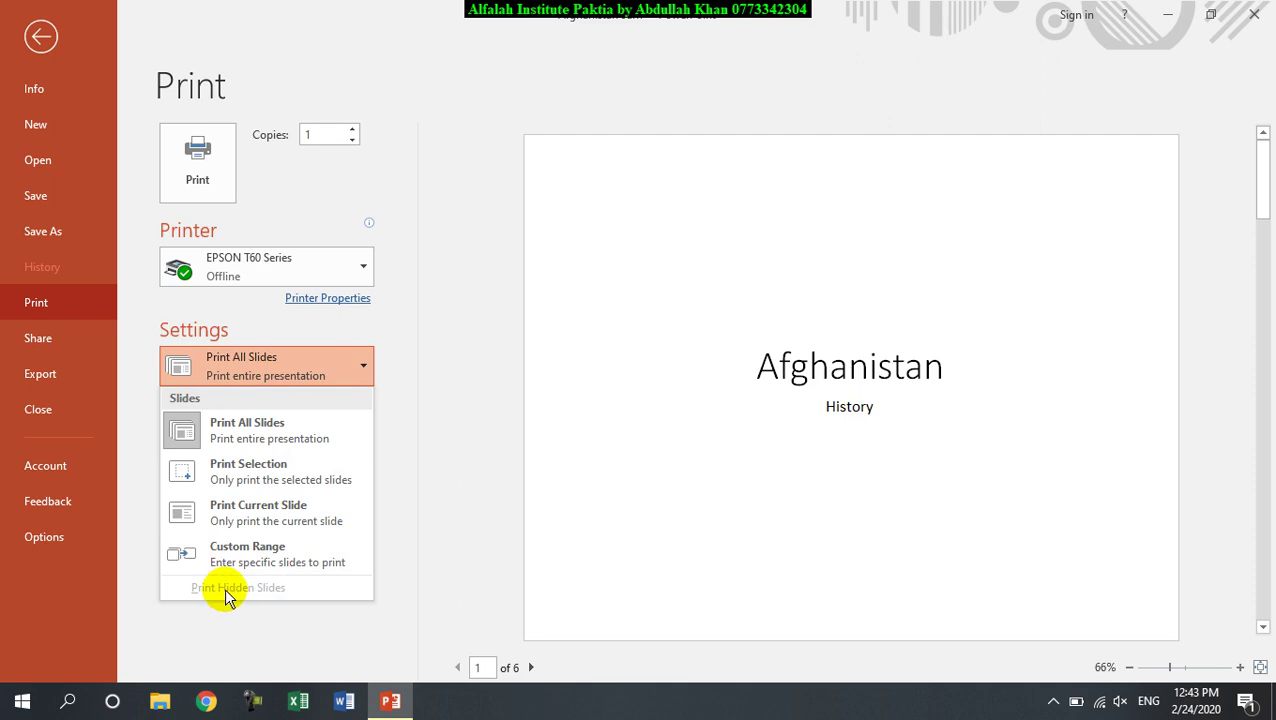
{"action": "left_click", "coordinate": [20, 36]}
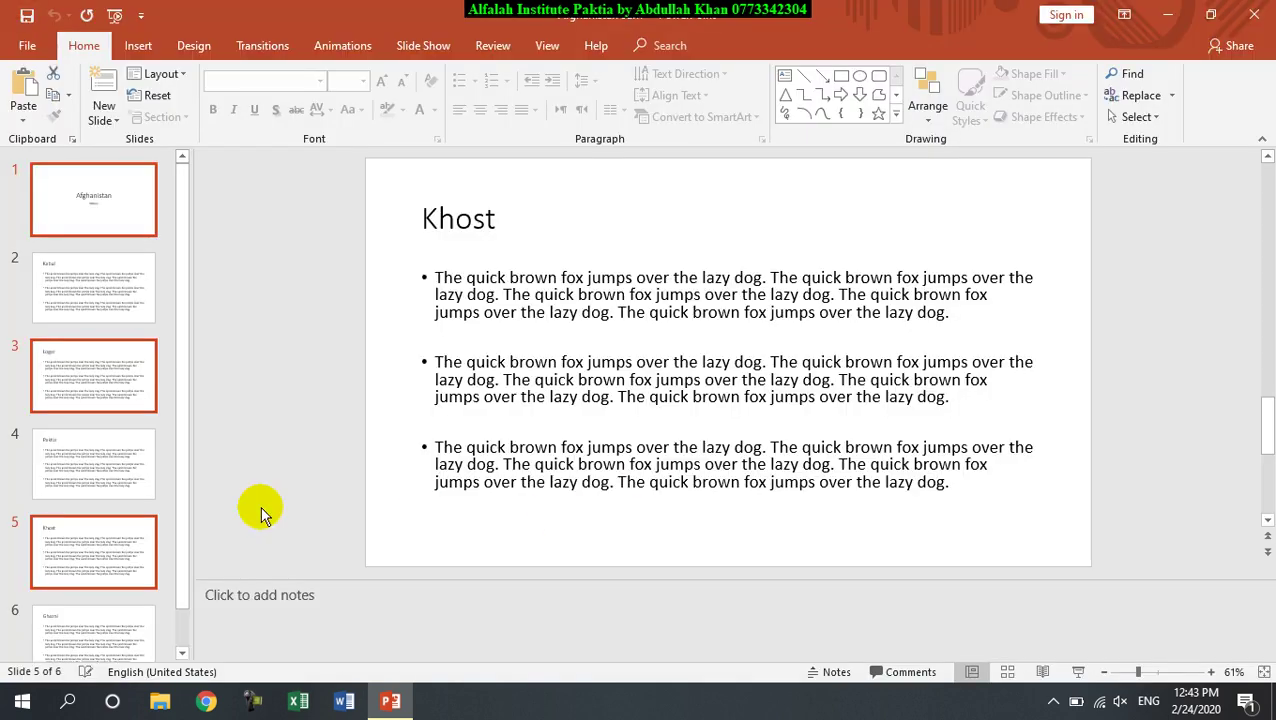
Step: Hide the Kabul slide (slide 2) from the slide show
{"action": "left_click", "coordinate": [86, 289]}
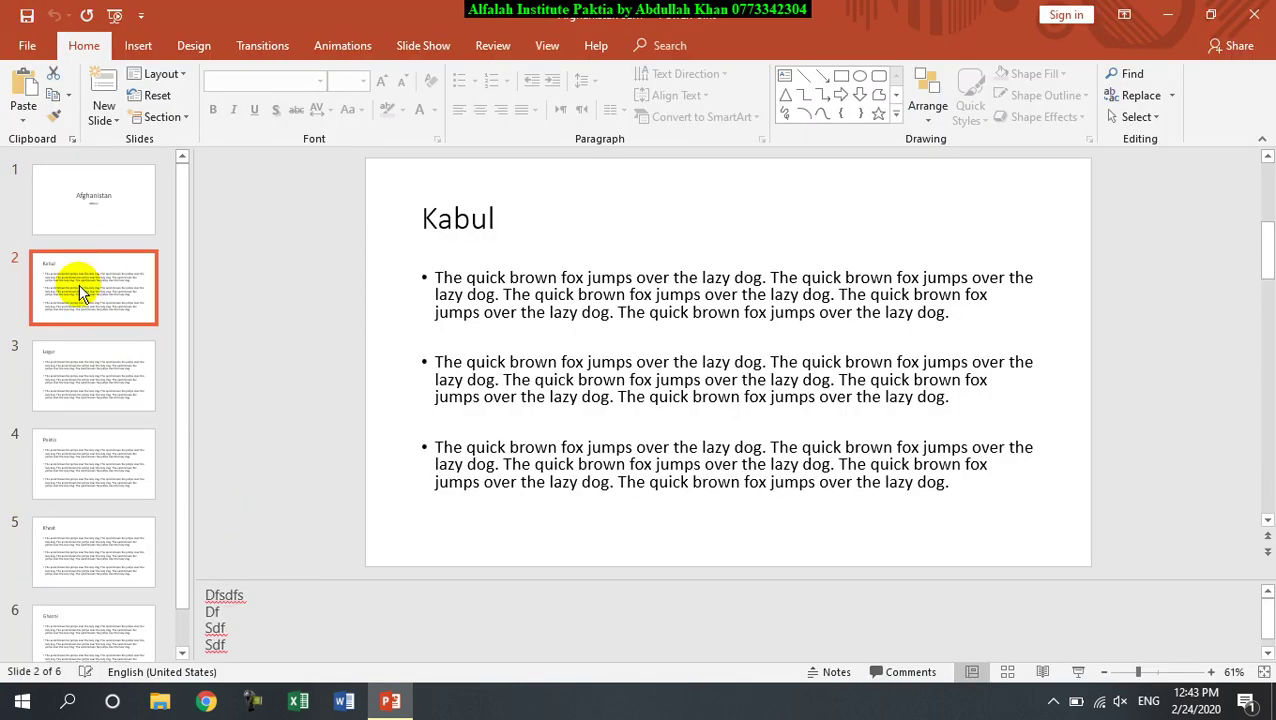
{"action": "right_click", "coordinate": [80, 292]}
{"action": "left_click", "coordinate": [120, 618]}
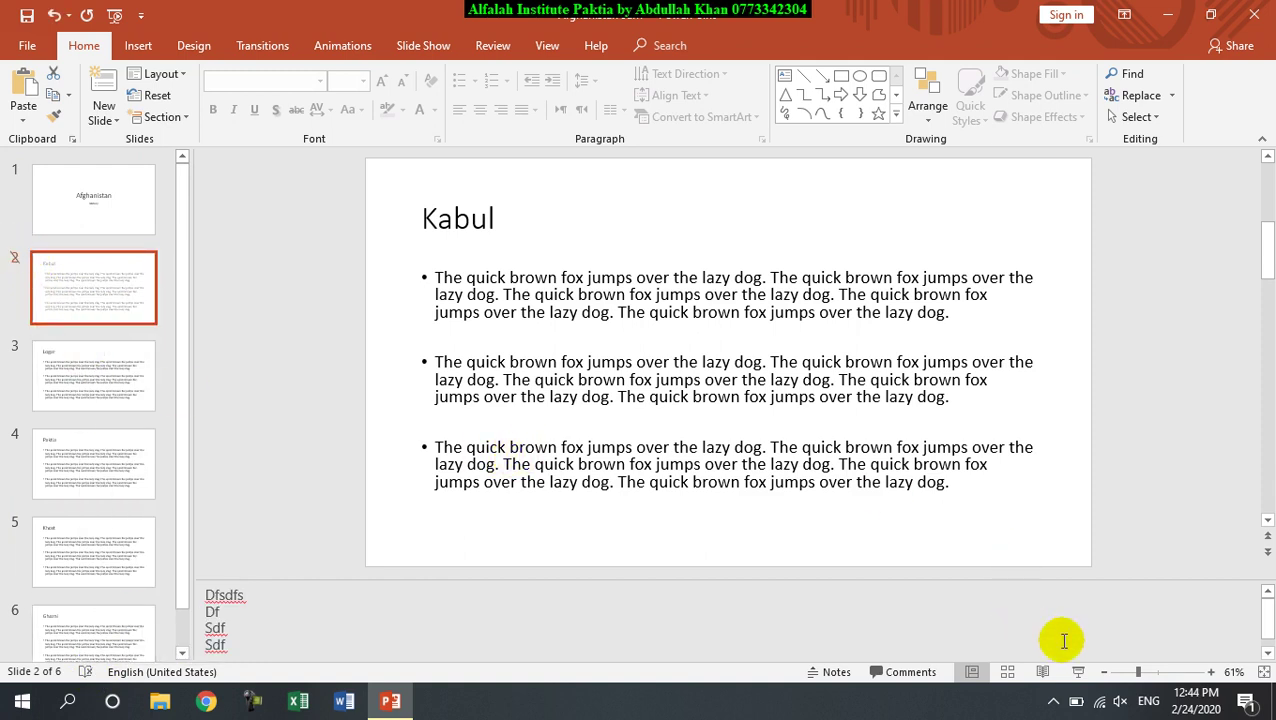
Step: Run the slide show twice to confirm Kabul is skipped, then open the print preview
{"action": "left_click", "coordinate": [1078, 672]}
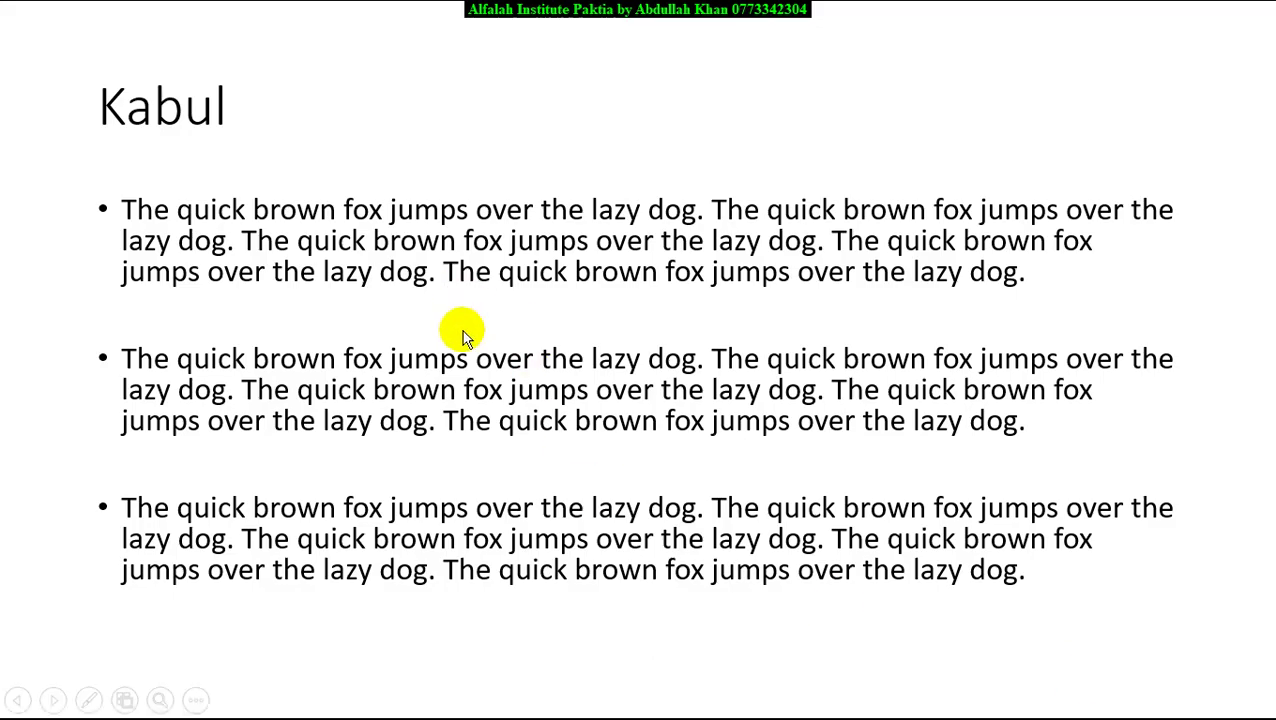
{"action": "key", "text": "Left"}
{"action": "left_click", "coordinate": [484, 330]}
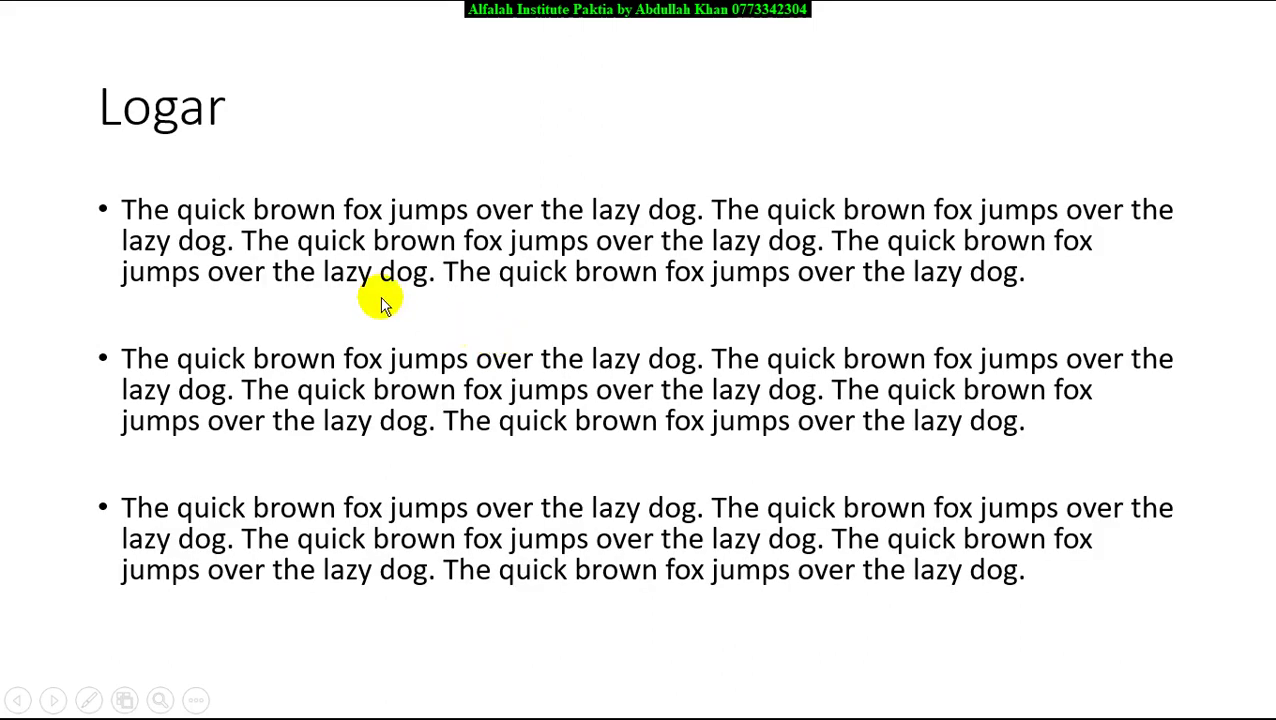
{"action": "key", "text": "Escape"}
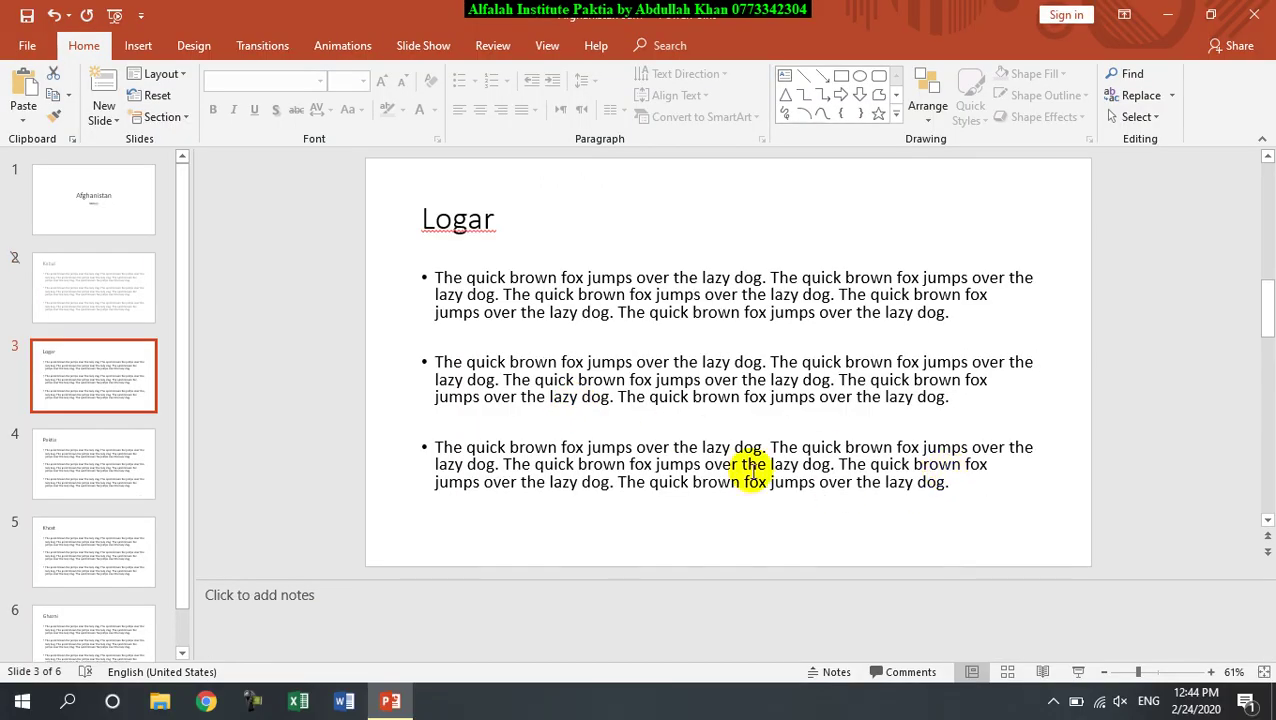
{"action": "key", "text": "F5"}
{"action": "left_click", "coordinate": [539, 282]}
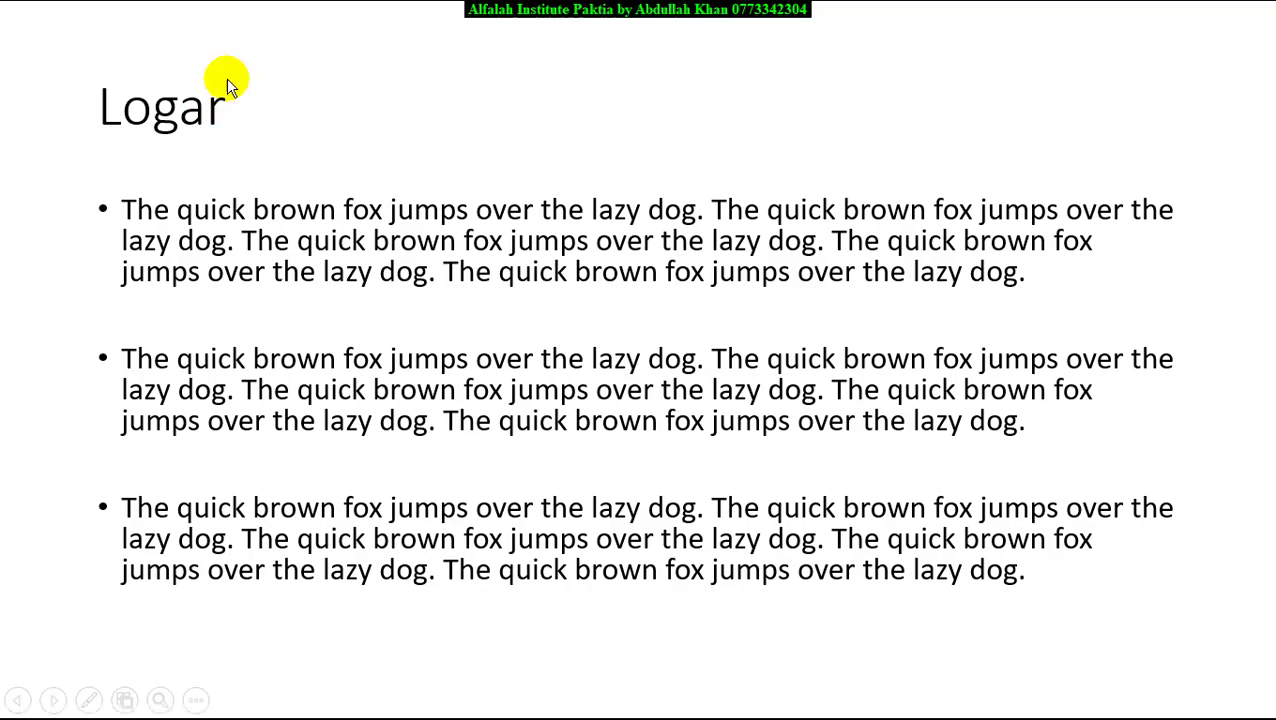
{"action": "key", "text": "Escape"}
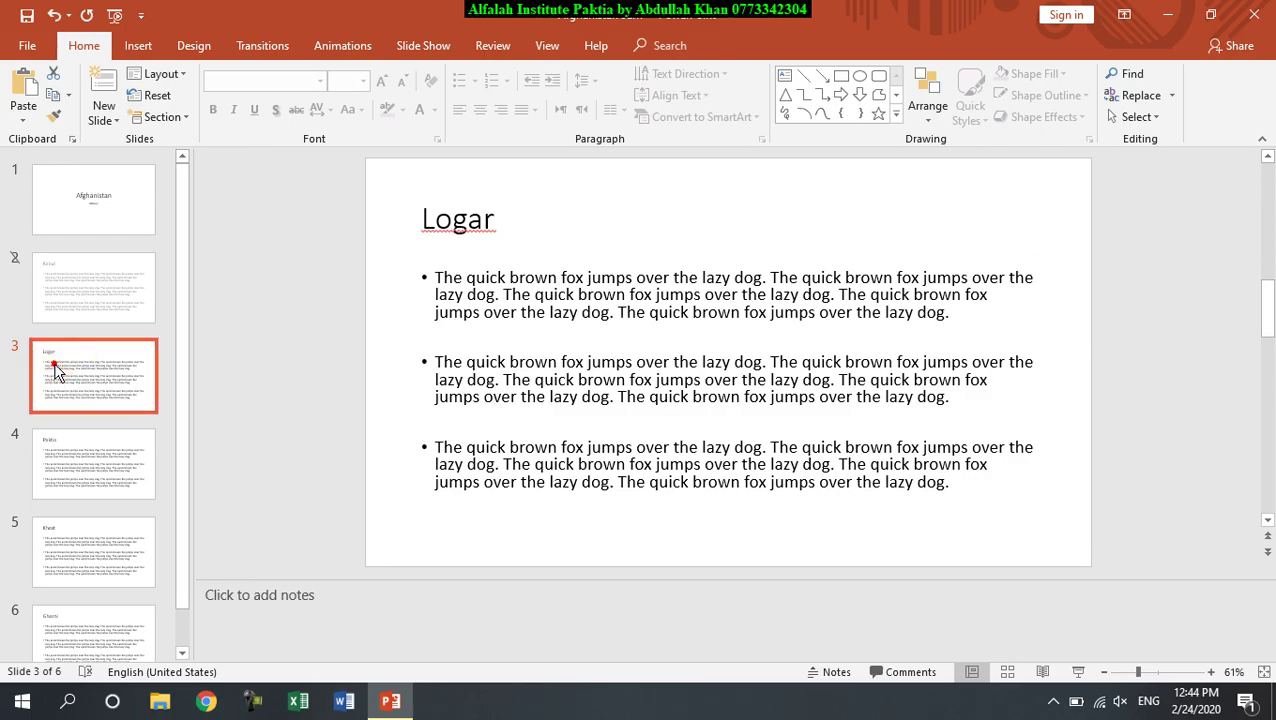
{"action": "left_click", "coordinate": [85, 276]}
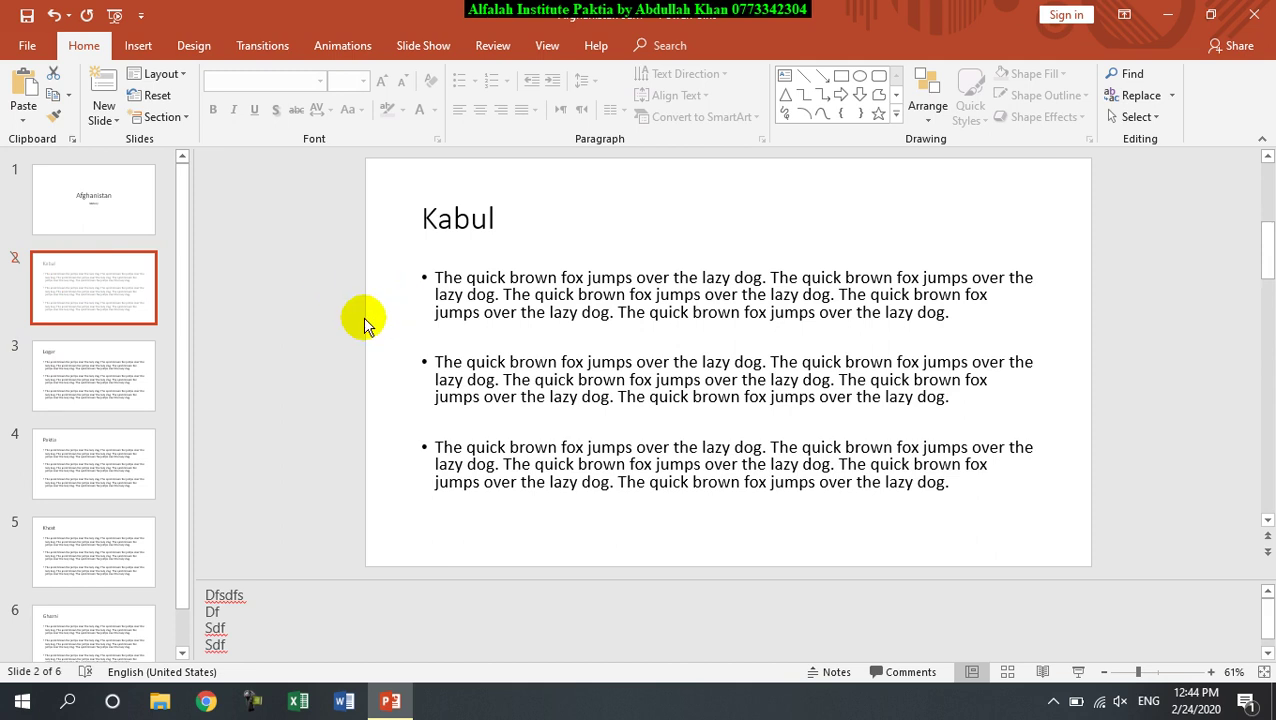
{"action": "key", "text": "ctrl+p"}
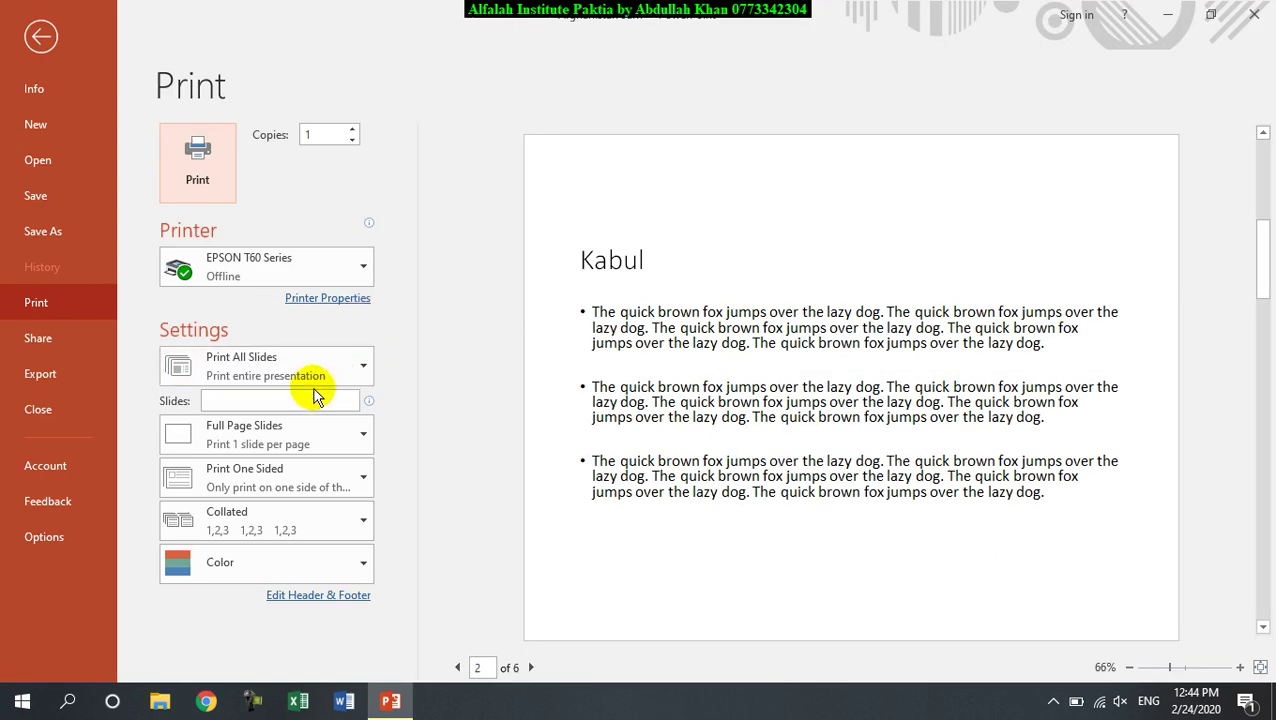
Step: Turn off Print Hidden Slides in the print slide-range options
{"action": "left_click", "coordinate": [314, 372]}
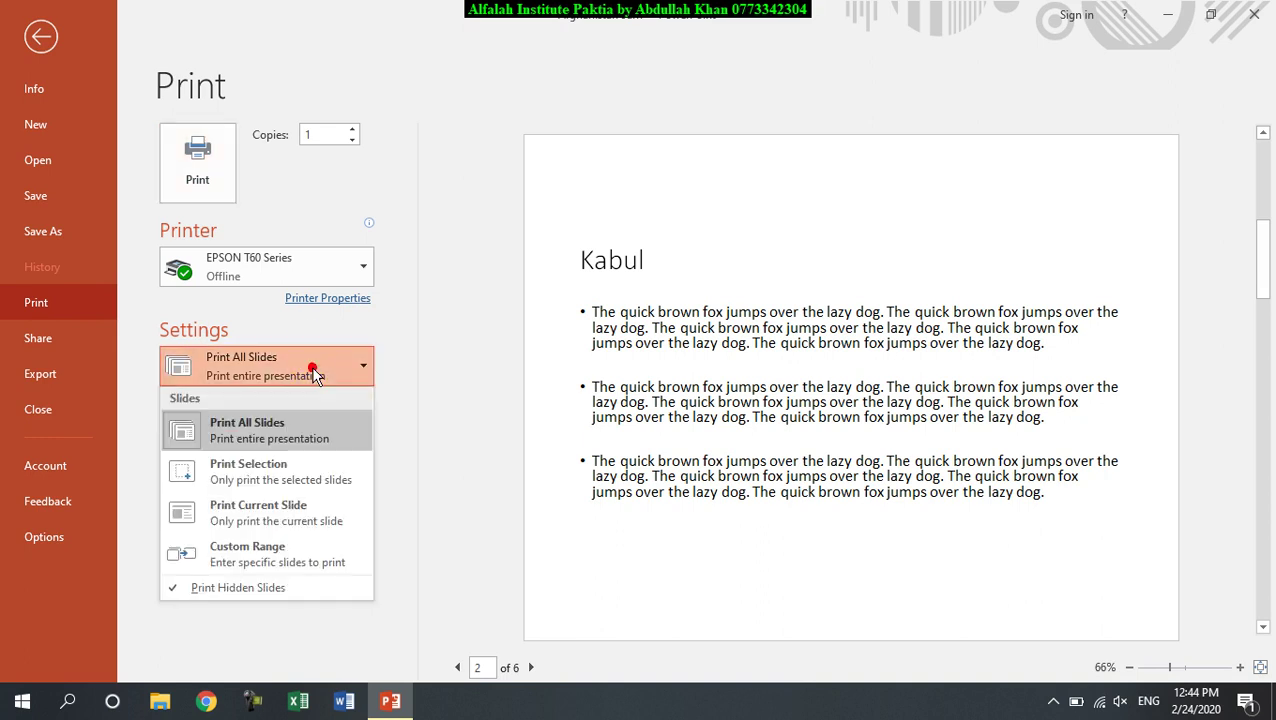
{"action": "left_click", "coordinate": [311, 366]}
{"action": "left_click", "coordinate": [310, 366]}
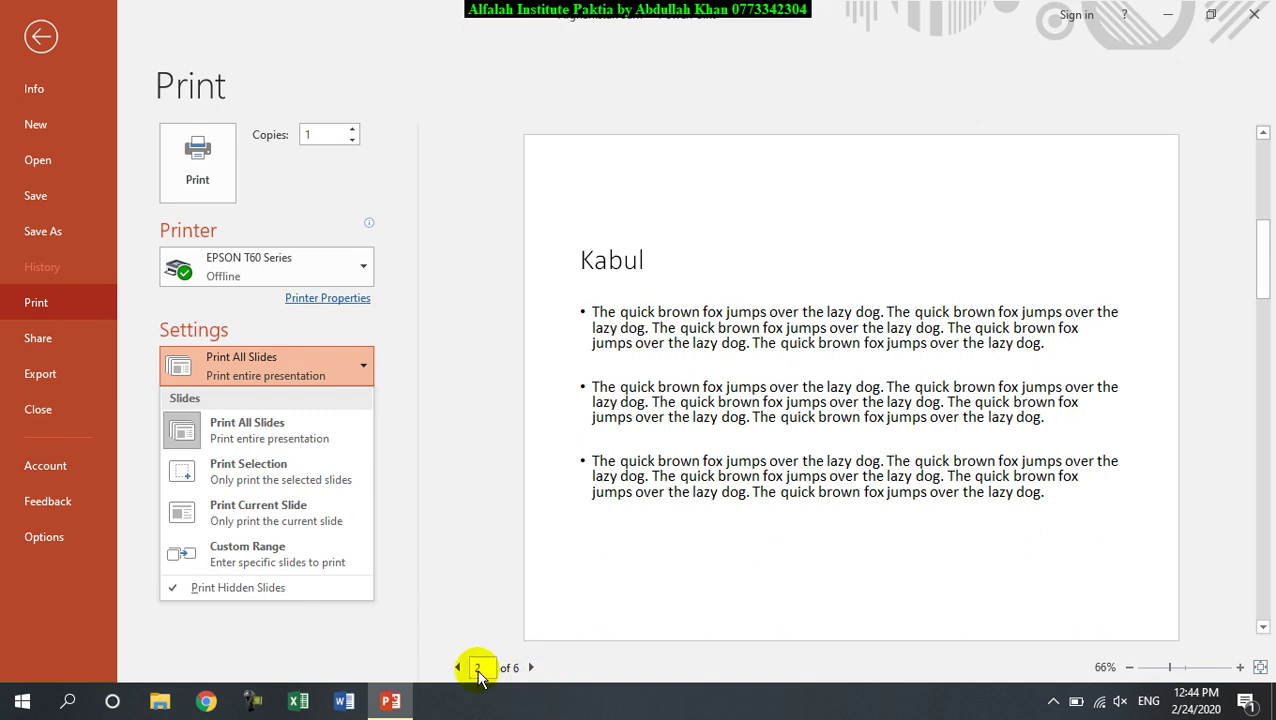
{"action": "left_click", "coordinate": [198, 588]}
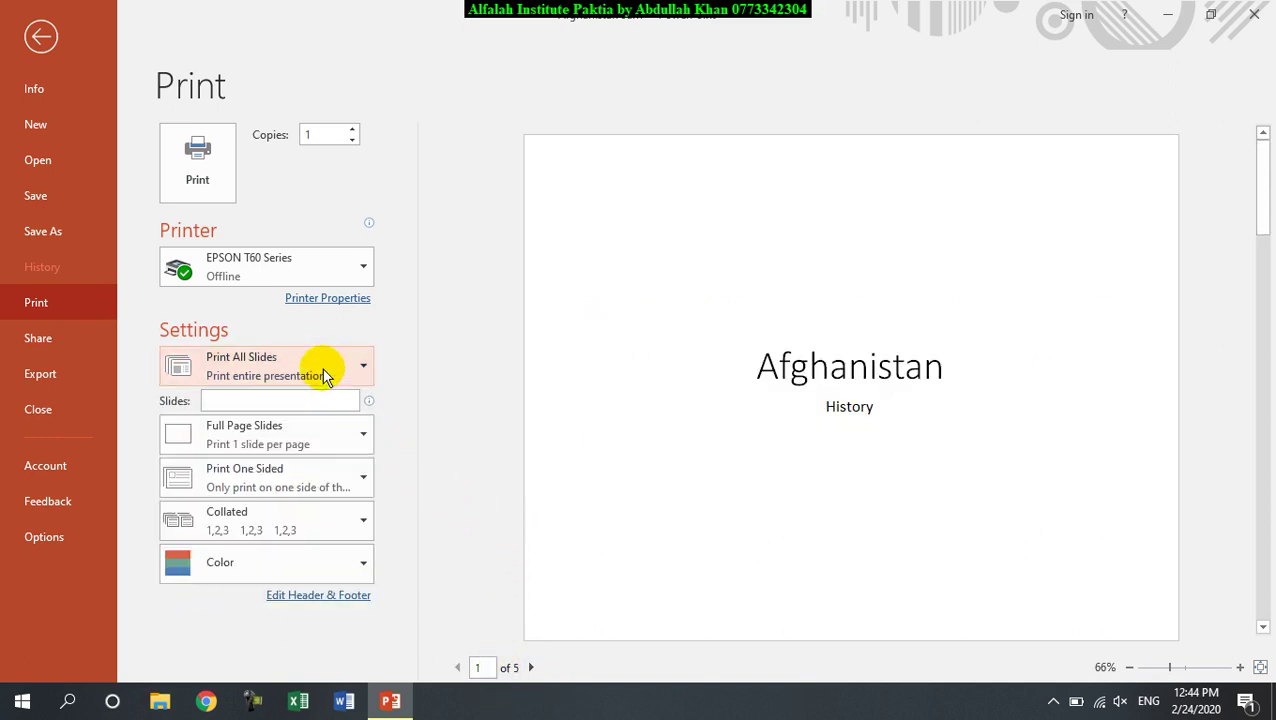
Step: Back in the editor, unhide the Kabul slide and show the presentation's Info page
{"action": "left_click", "coordinate": [41, 37]}
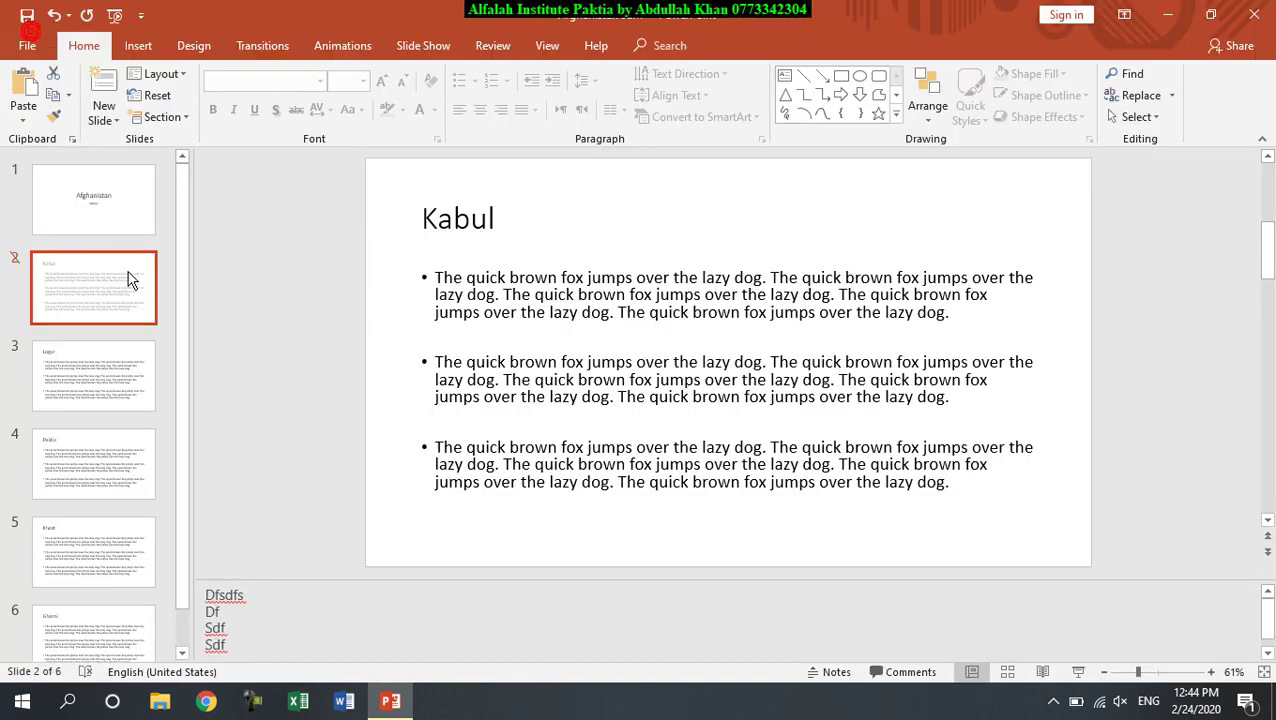
{"action": "right_click", "coordinate": [62, 283]}
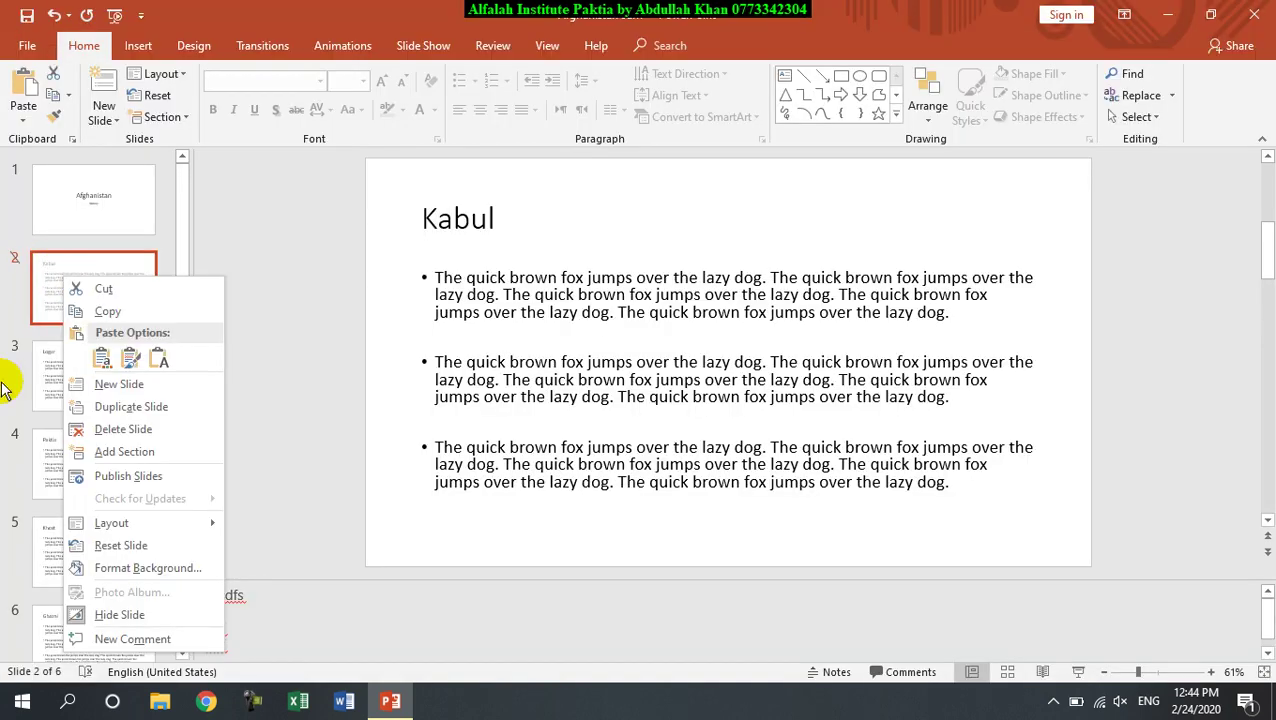
{"action": "left_click", "coordinate": [90, 617]}
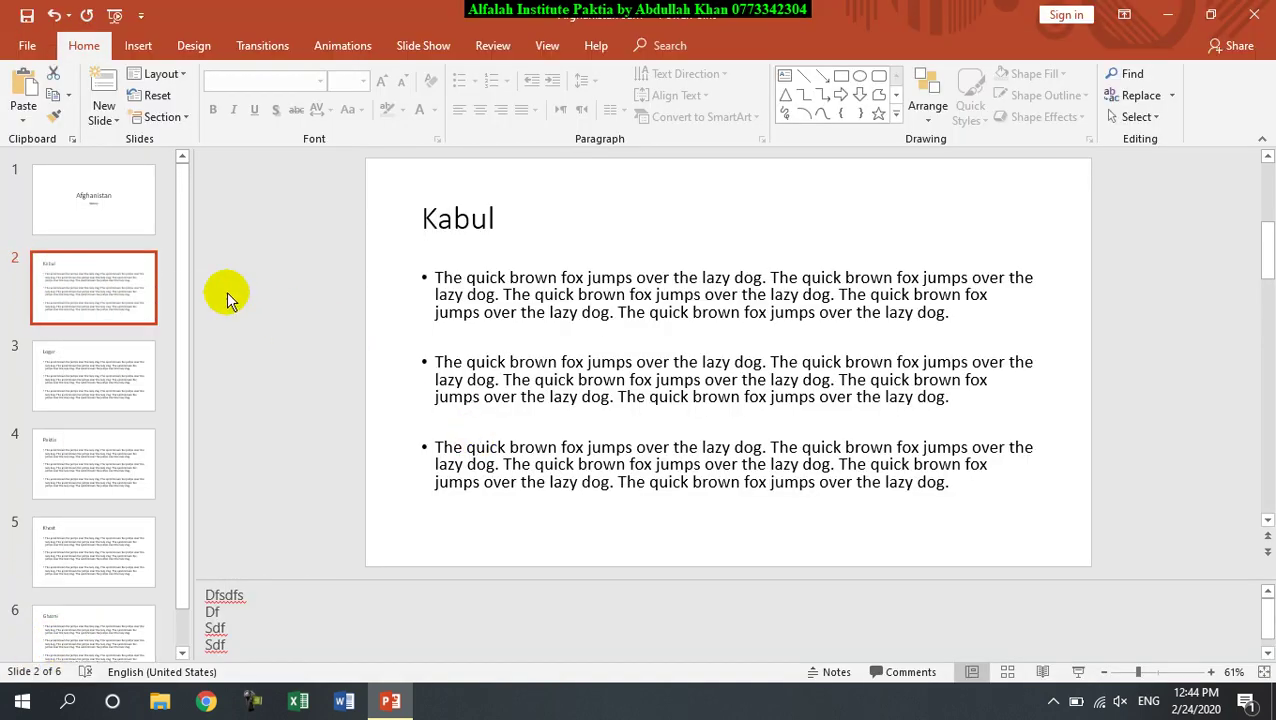
{"action": "left_click", "coordinate": [28, 45]}
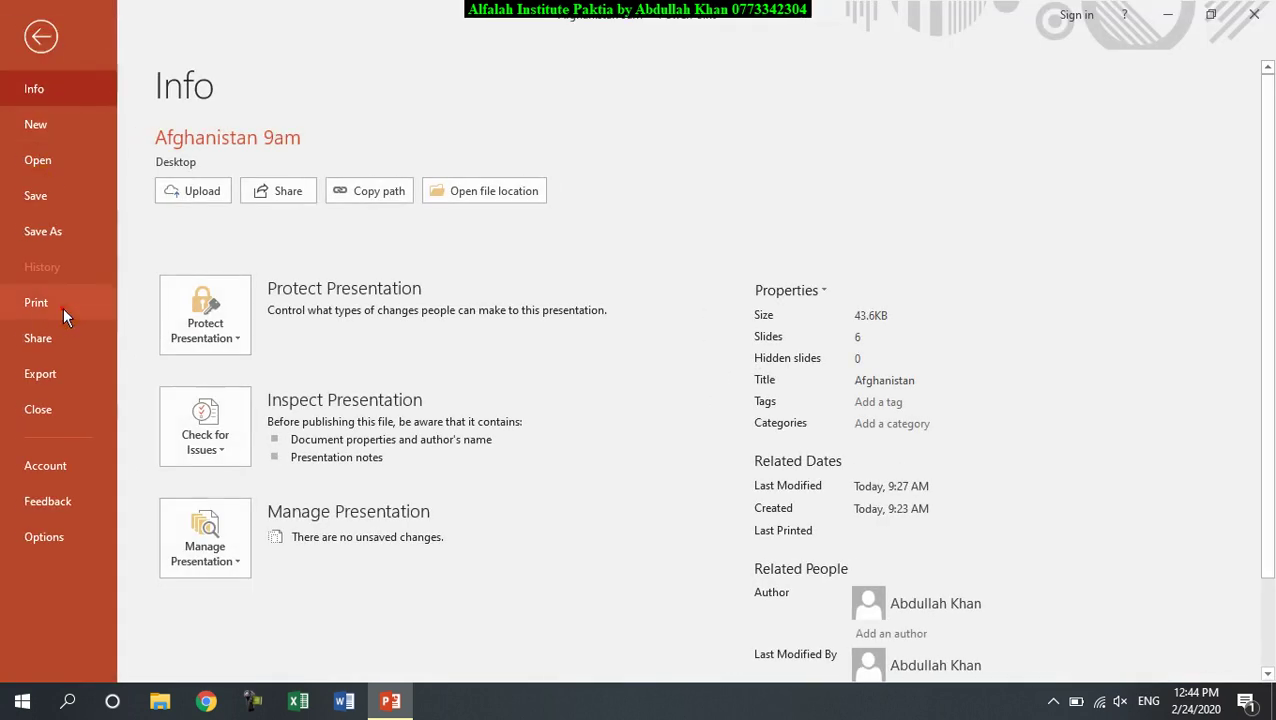
Step: Preview the presentation as Notes Pages in Print, then return to the slide editor
{"action": "left_click", "coordinate": [60, 305]}
{"action": "left_click", "coordinate": [306, 448]}
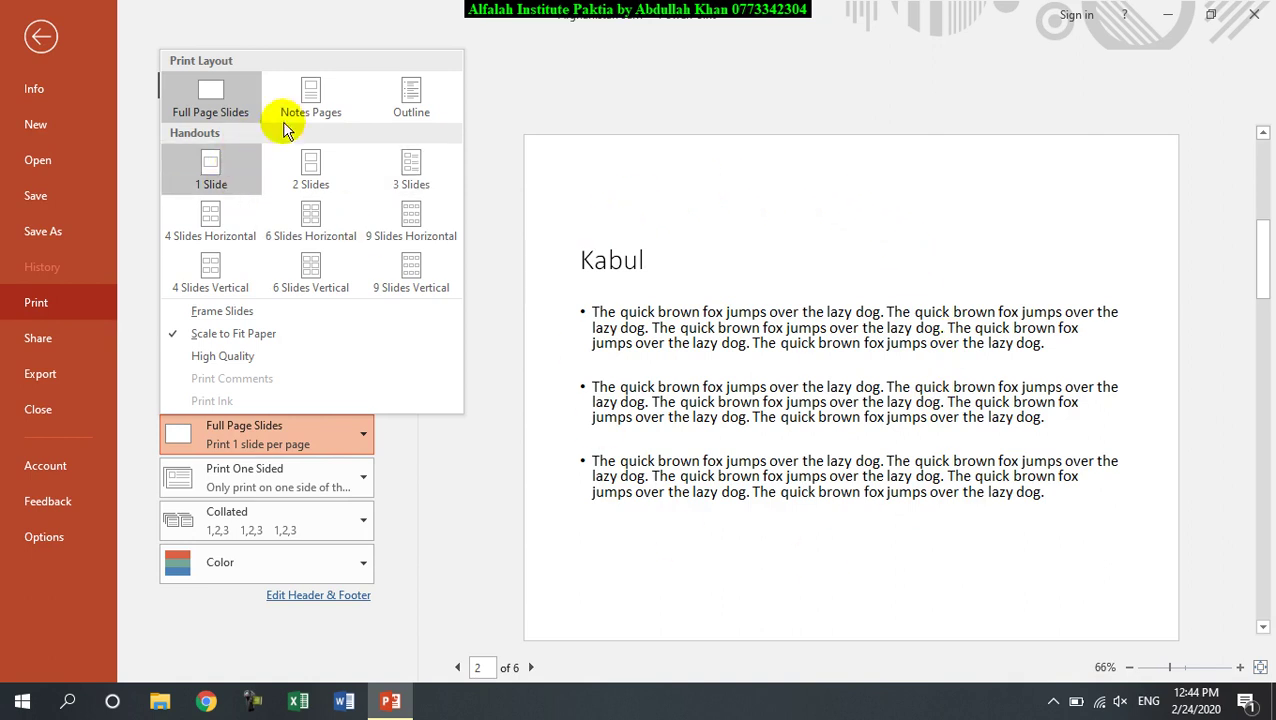
{"action": "left_click", "coordinate": [310, 104]}
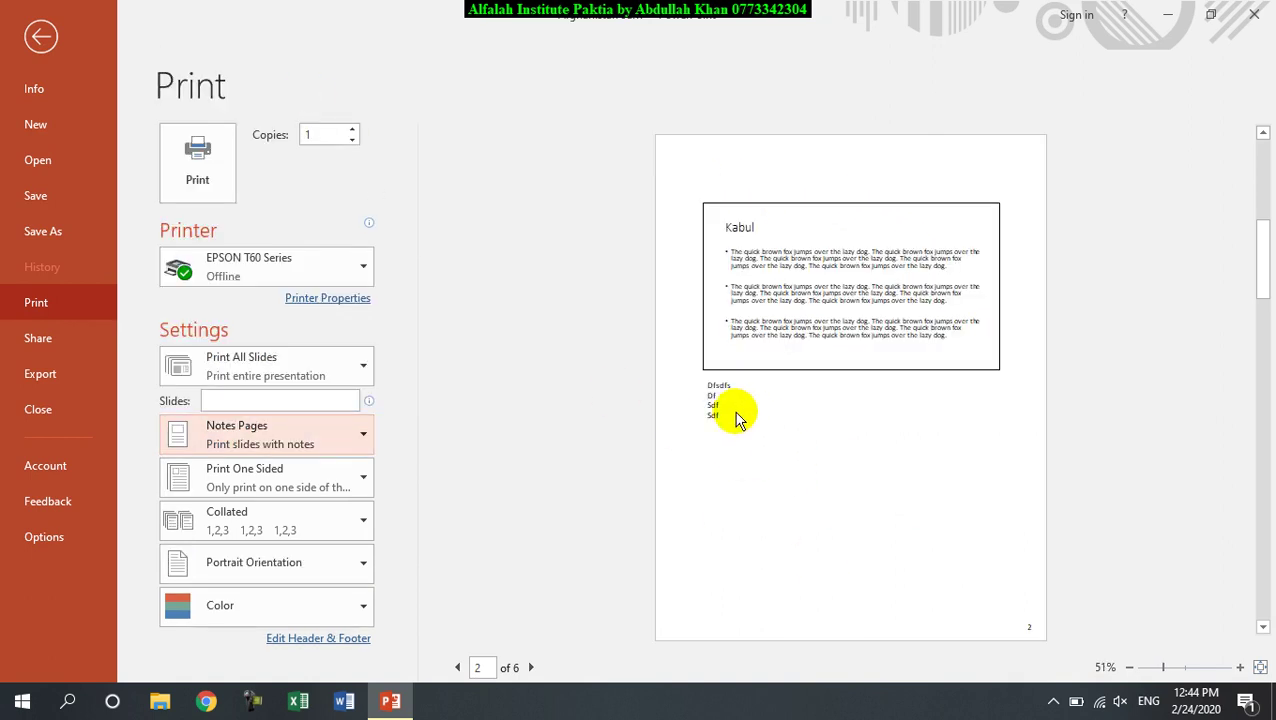
{"action": "left_click", "coordinate": [41, 36]}
Step: Reopen the print preview with Ctrl+P and switch the print layout to Outline
{"action": "mouse_move", "coordinate": [390, 700]}
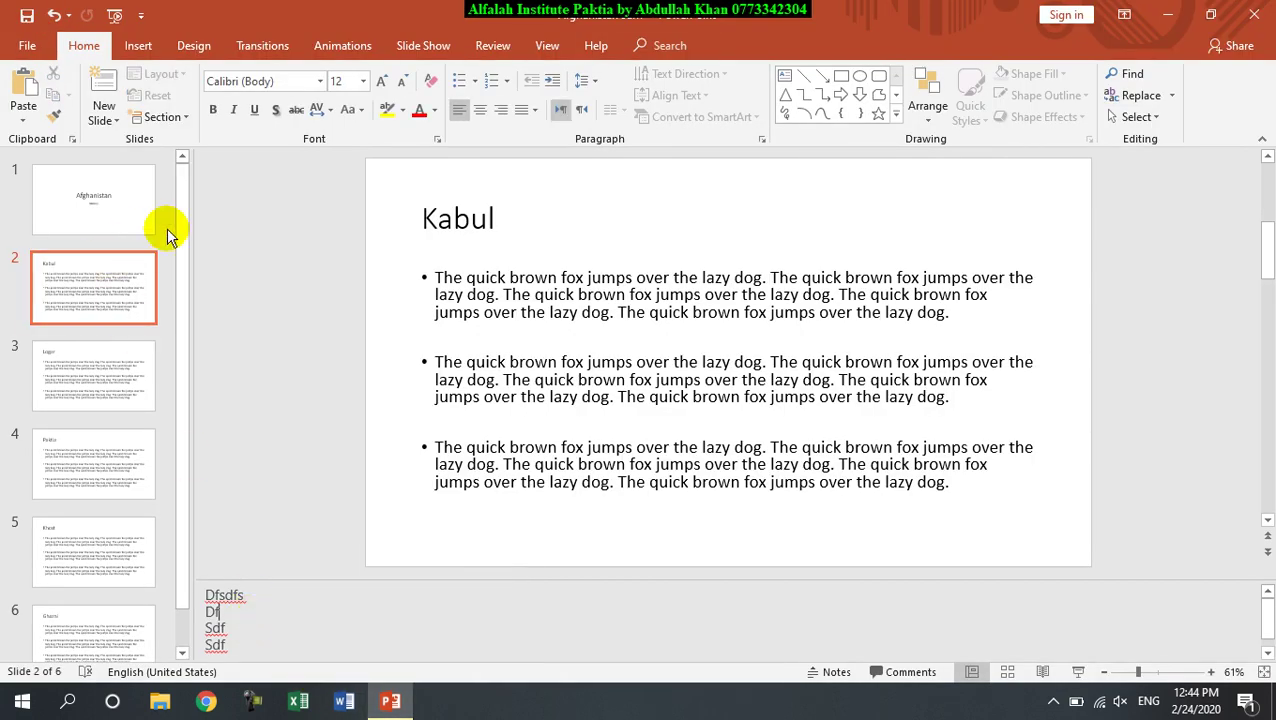
{"action": "key", "text": "ctrl+p"}
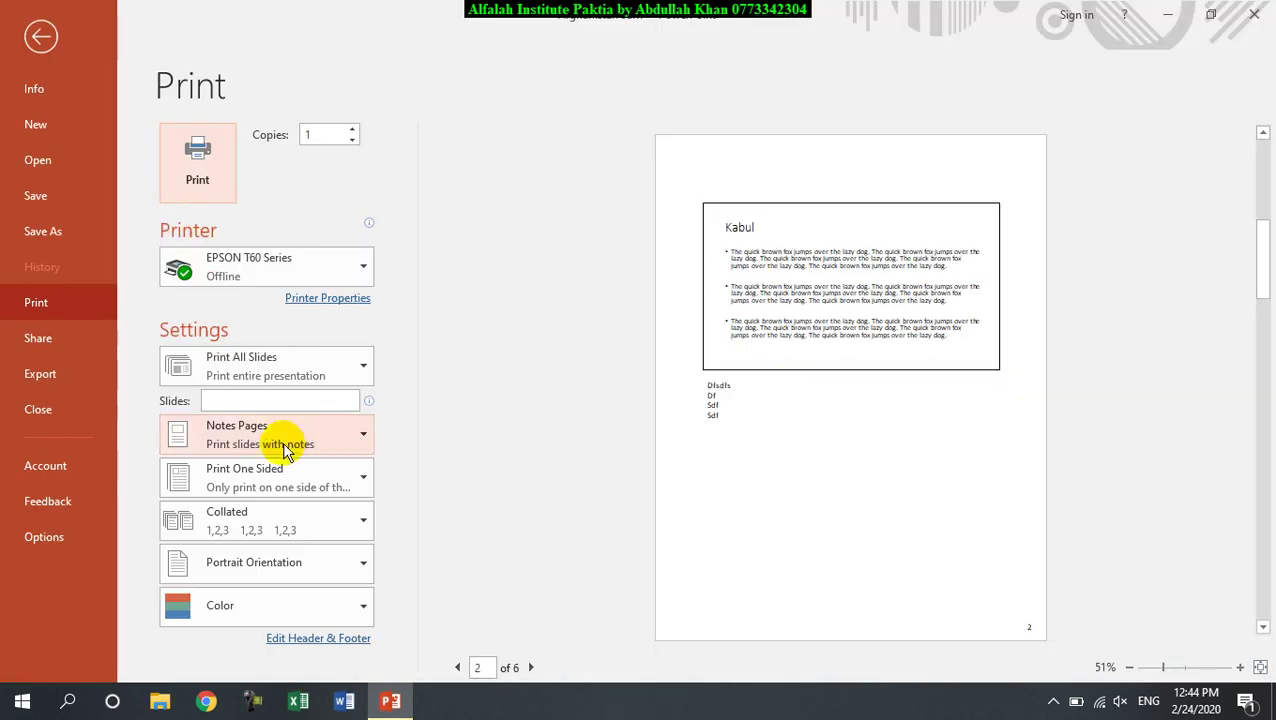
{"action": "left_click", "coordinate": [290, 443]}
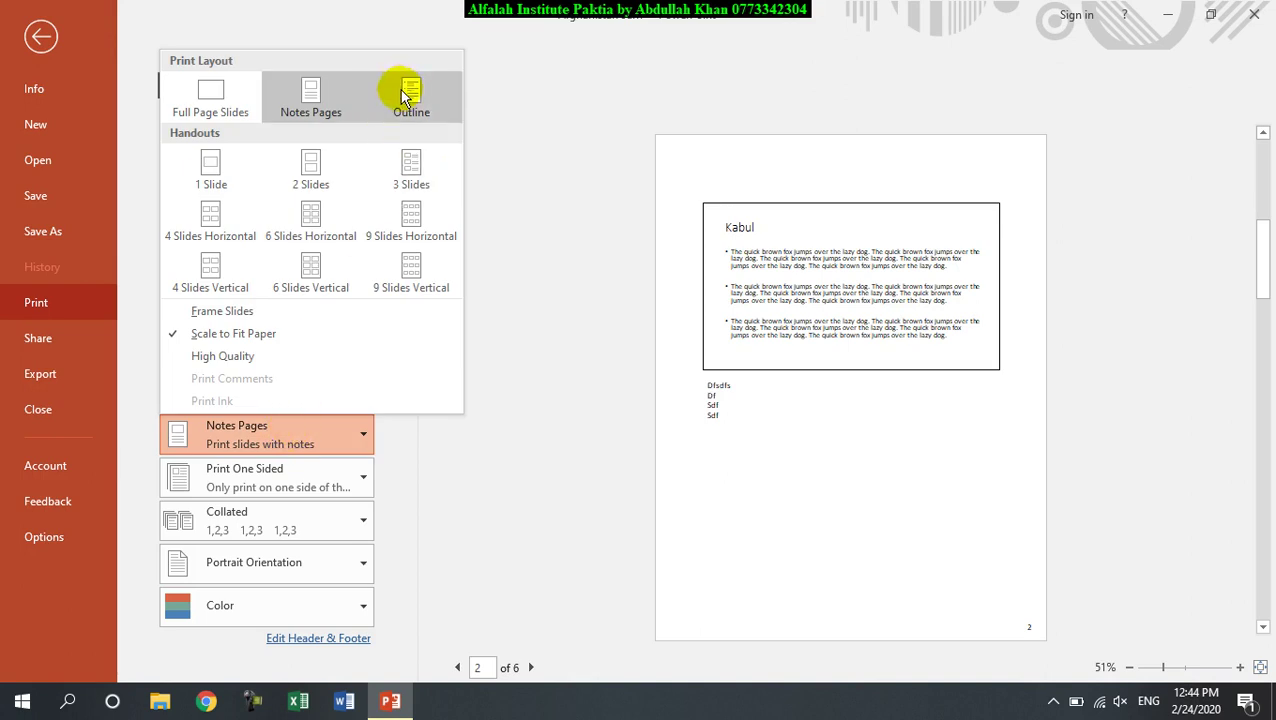
{"action": "left_click", "coordinate": [405, 95]}
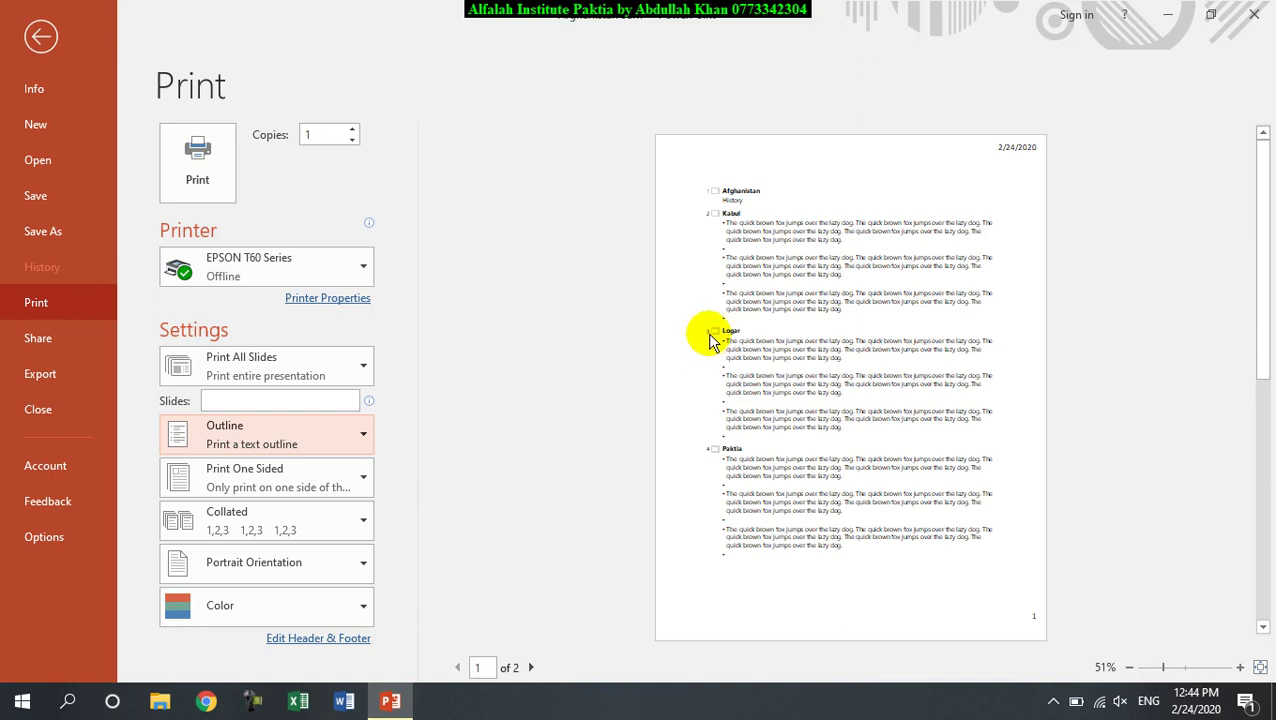
{"action": "left_click", "coordinate": [320, 440]}
Step: Try 1 Slide, 3 Slides, 4 Slides Horizontal and 4 Slides Vertical handout layouts
{"action": "left_click", "coordinate": [200, 180]}
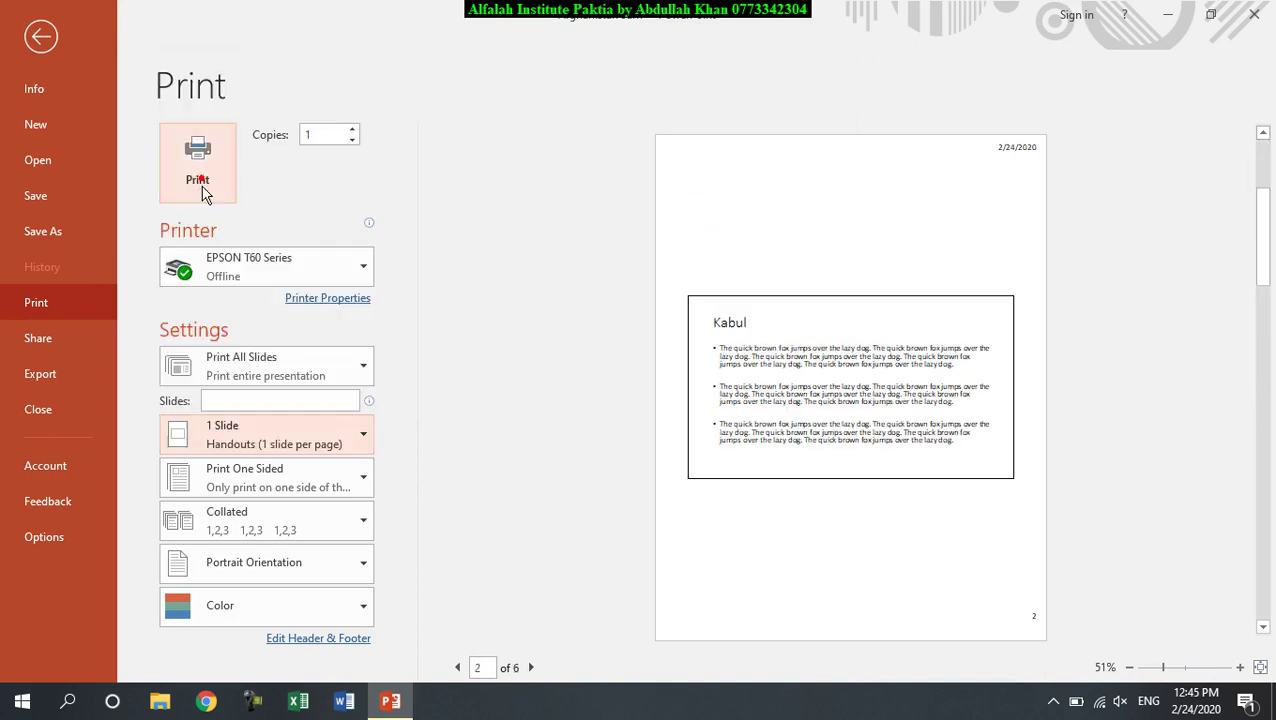
{"action": "left_click", "coordinate": [320, 430]}
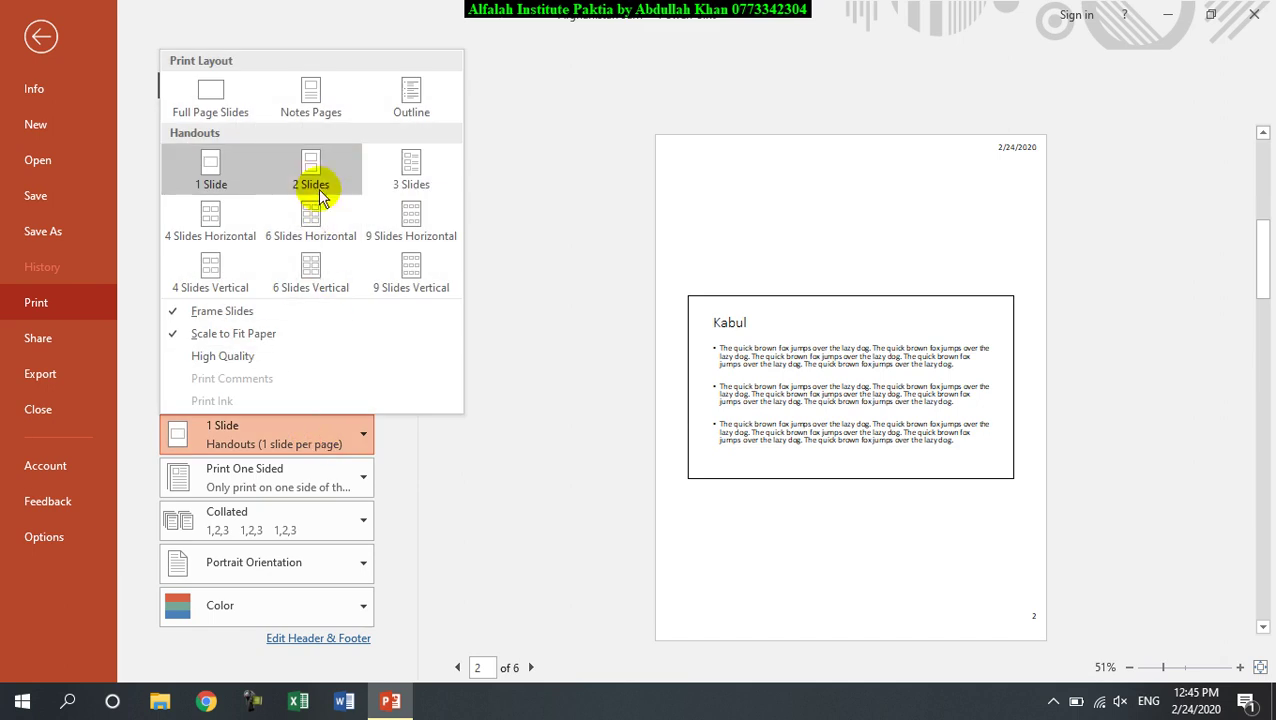
{"action": "left_click", "coordinate": [428, 165]}
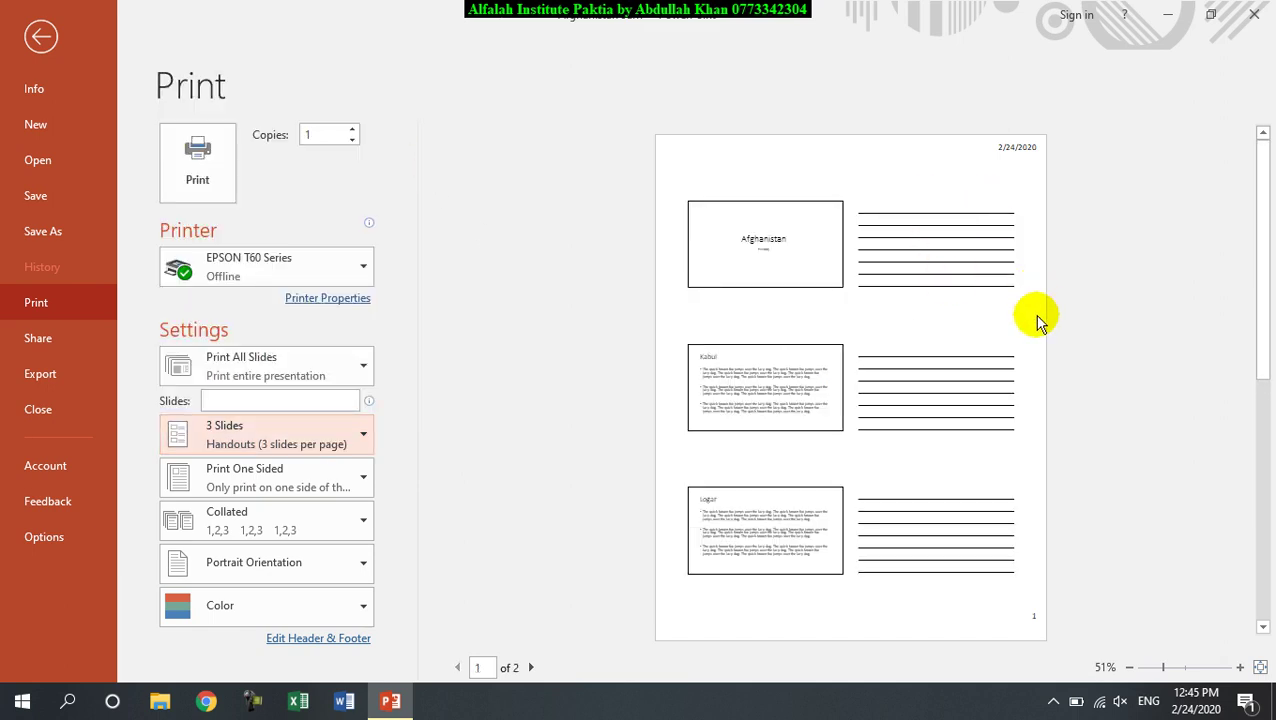
{"action": "left_click", "coordinate": [335, 431]}
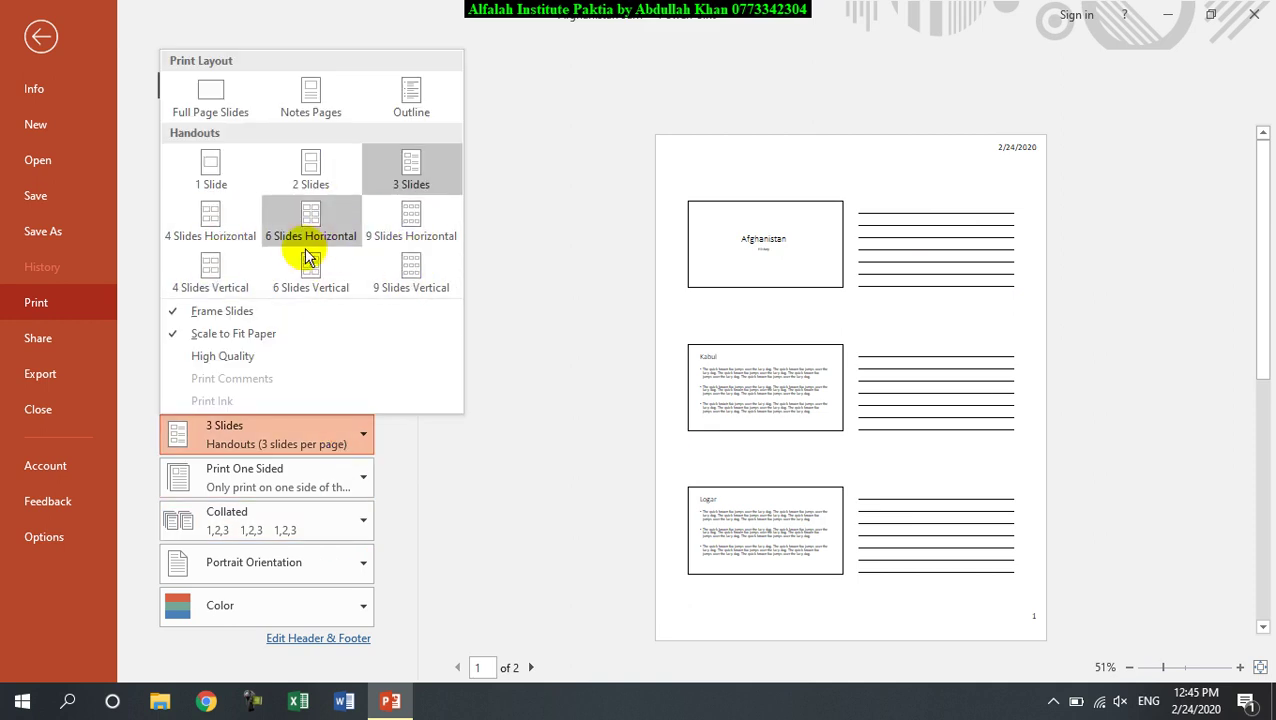
{"action": "left_click", "coordinate": [228, 233]}
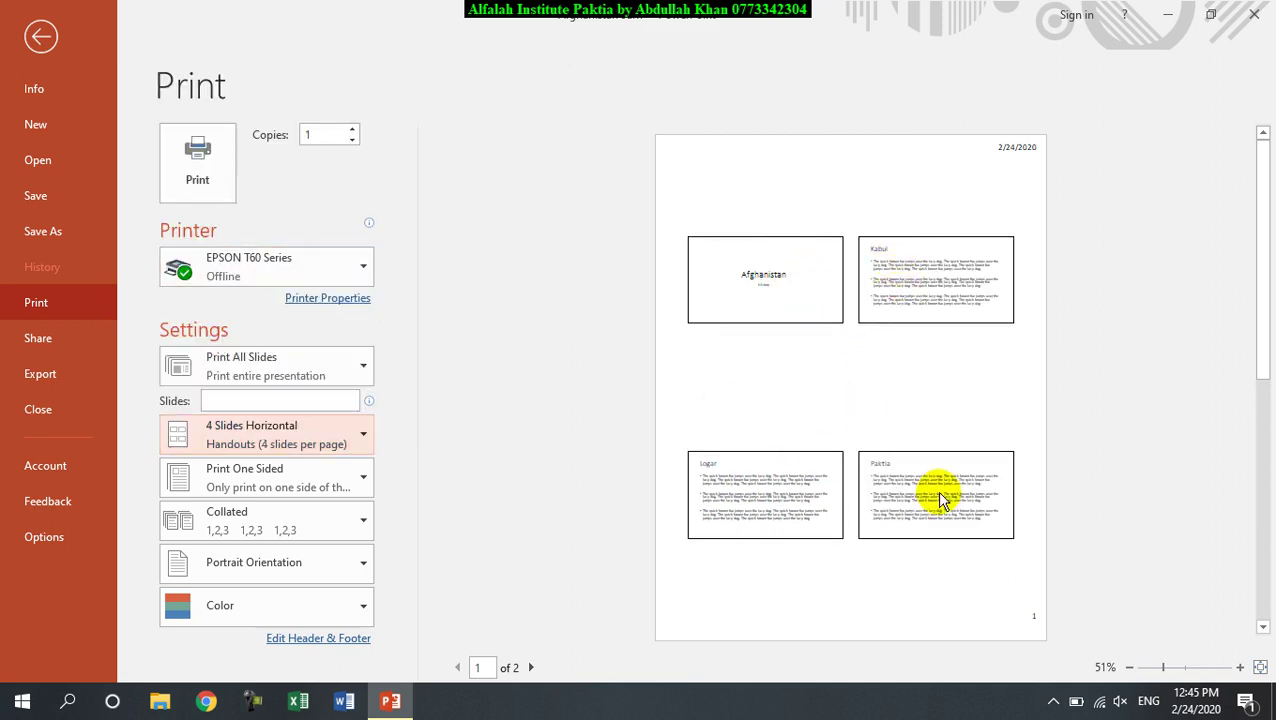
{"action": "left_click", "coordinate": [314, 427]}
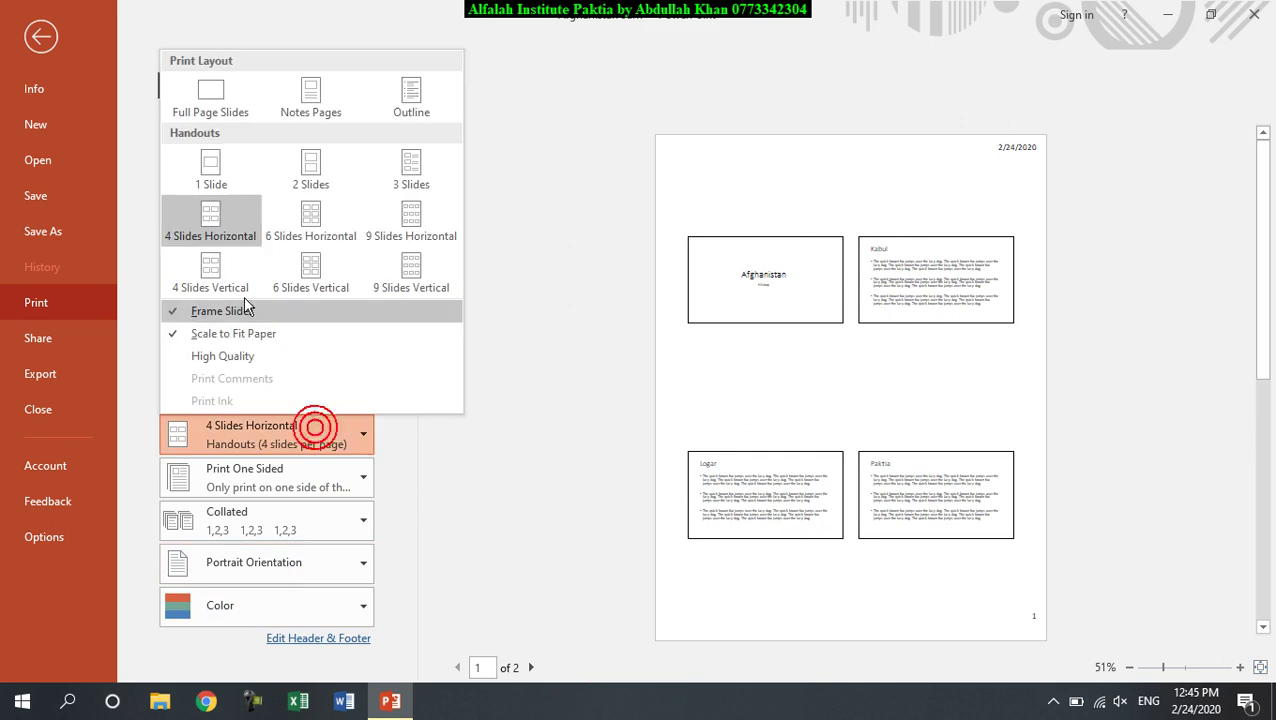
{"action": "left_click", "coordinate": [211, 270]}
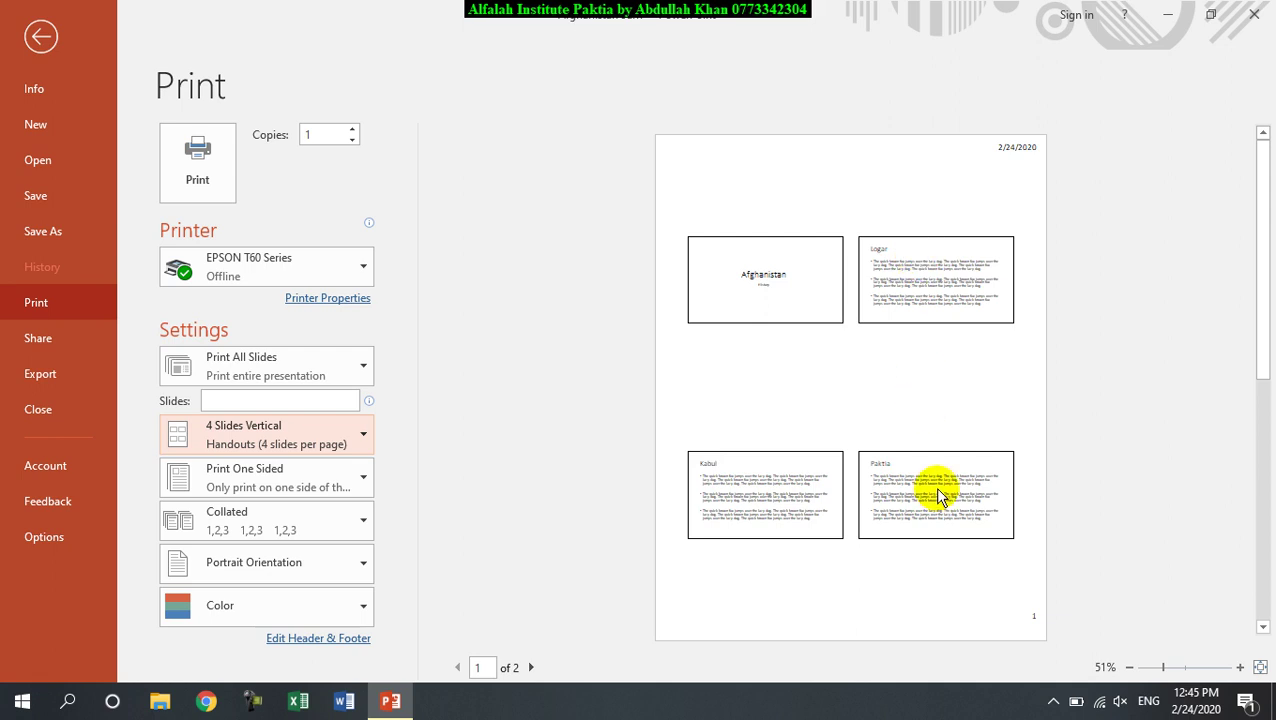
Step: Choose the 2 Slides handout layout and turn off Frame Slides
{"action": "left_click", "coordinate": [306, 452]}
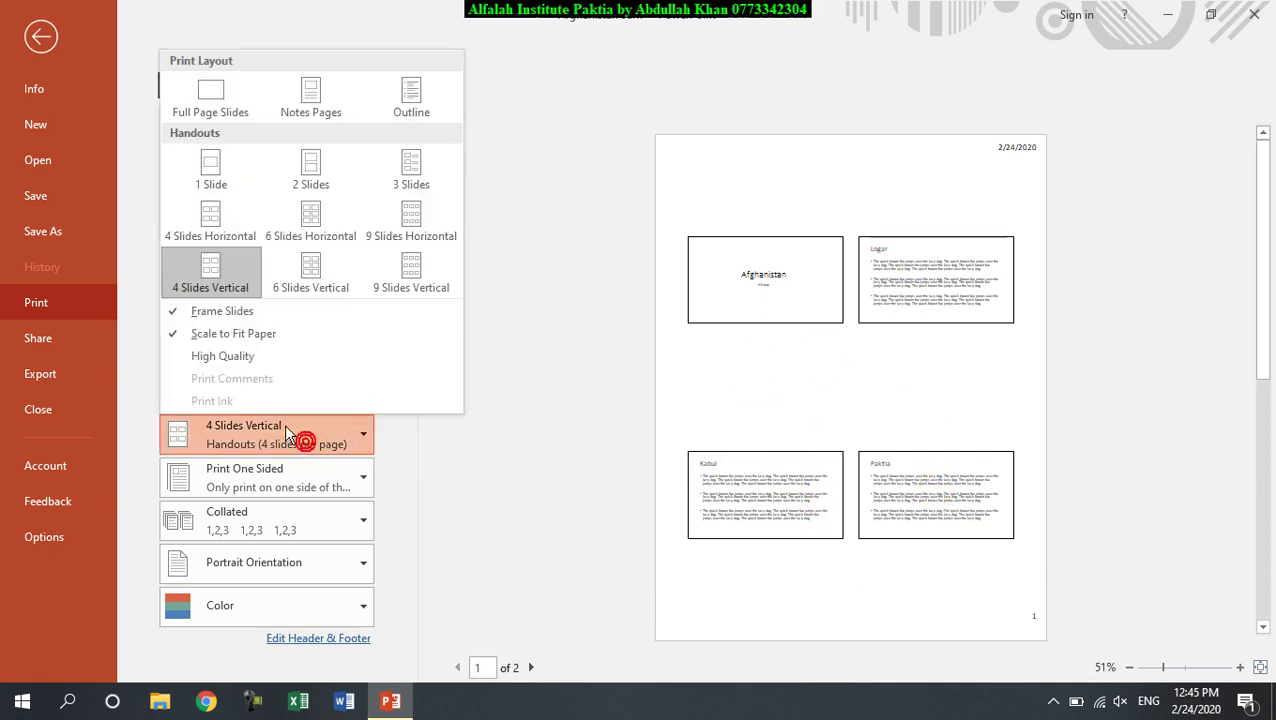
{"action": "left_click", "coordinate": [309, 180]}
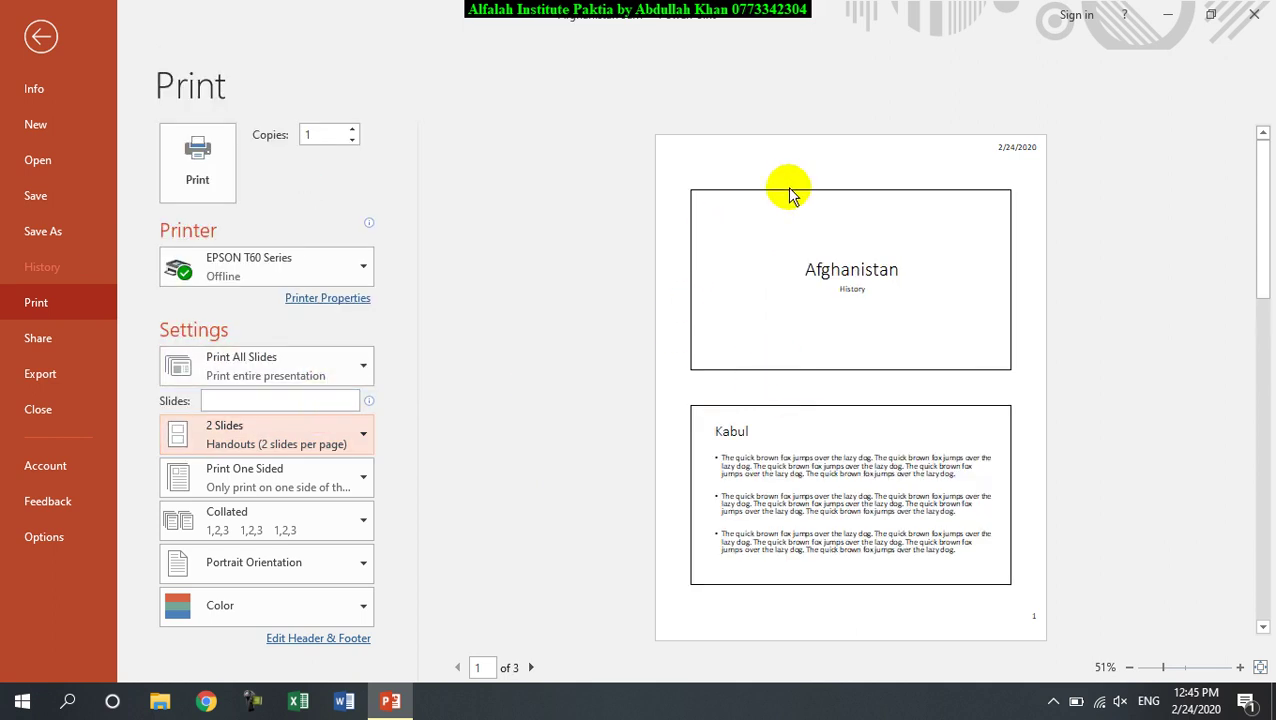
{"action": "left_click", "coordinate": [311, 438]}
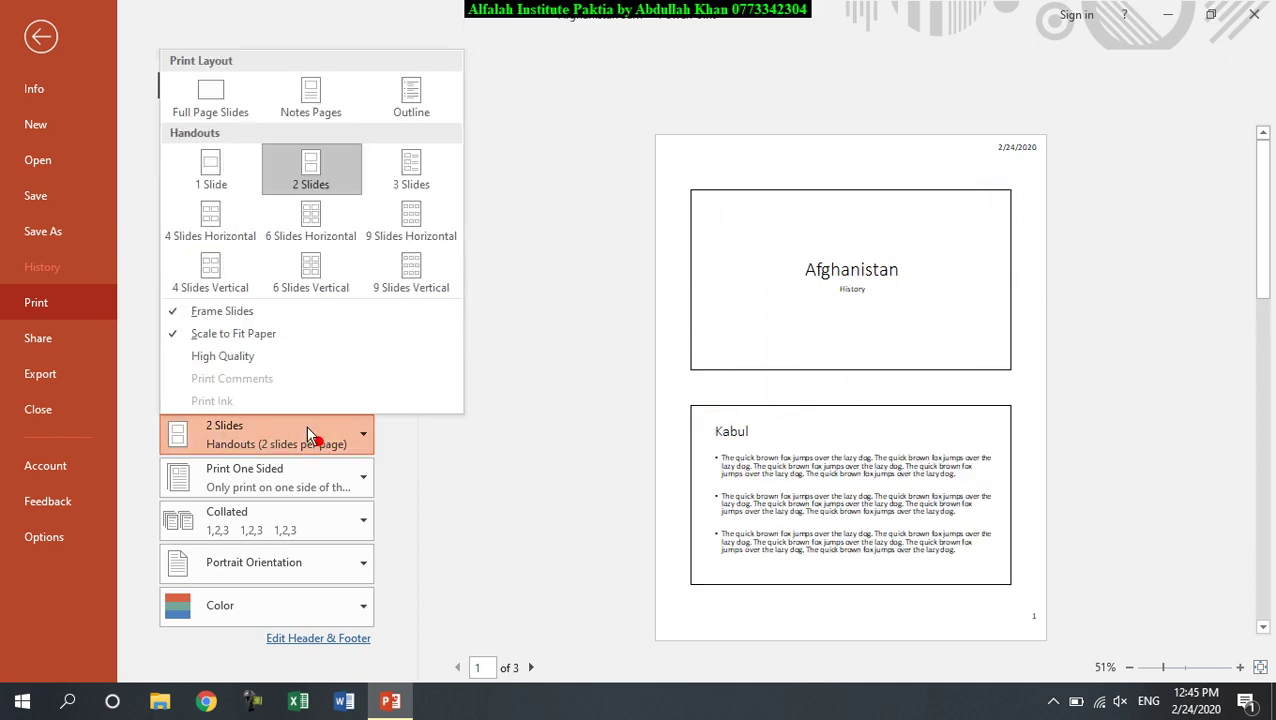
{"action": "left_click", "coordinate": [240, 316]}
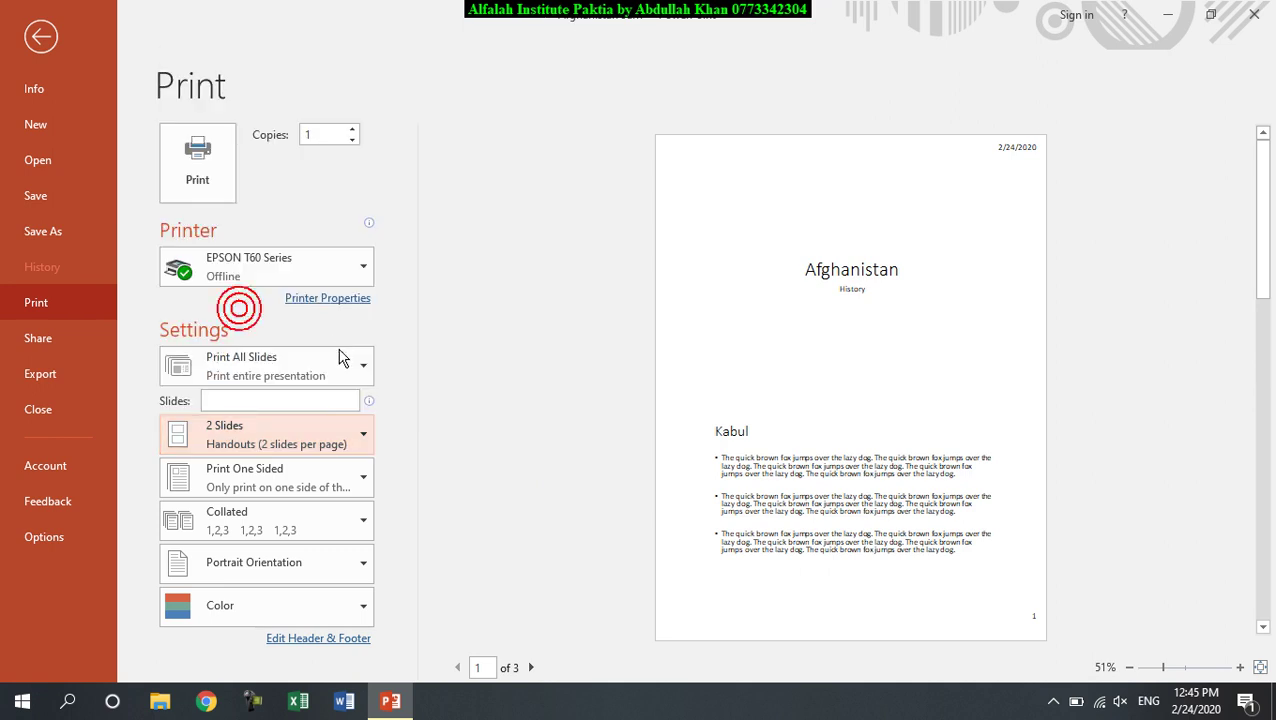
{"action": "left_click", "coordinate": [305, 430]}
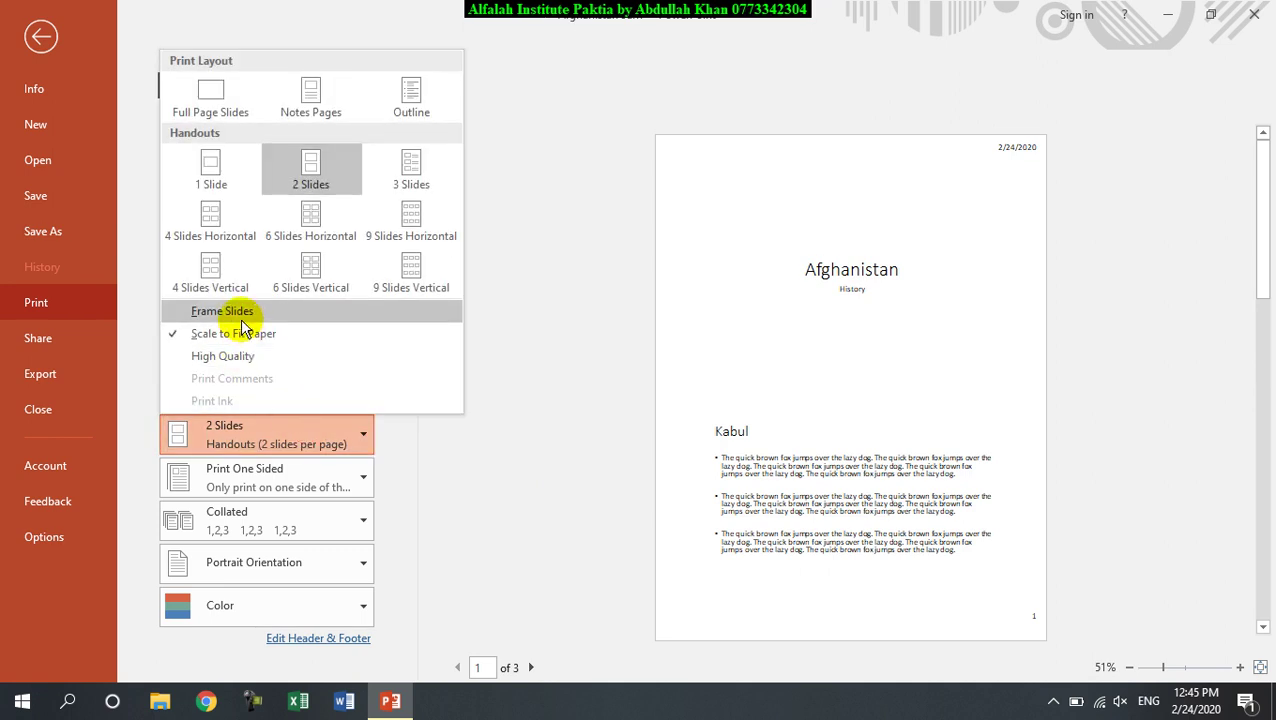
Step: Turn Frame Slides back on and toggle Scale to Fit Paper off, then on again
{"action": "left_click", "coordinate": [240, 316]}
{"action": "left_click", "coordinate": [313, 435]}
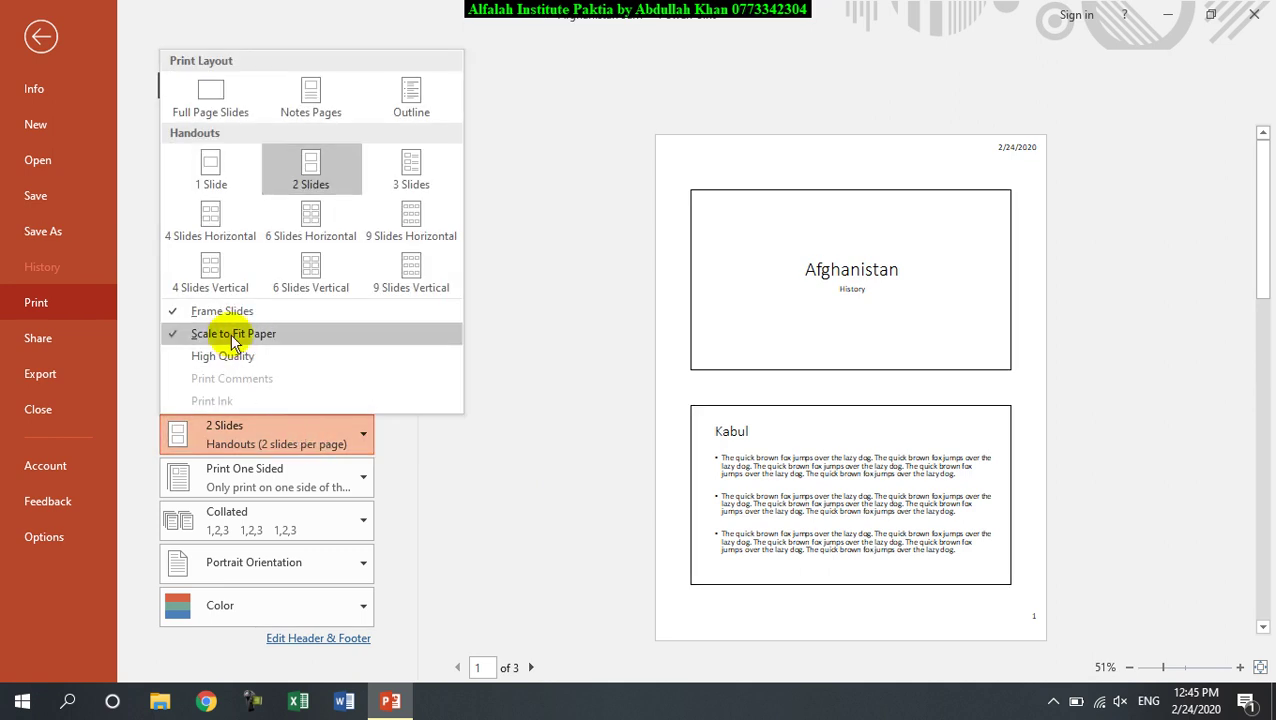
{"action": "left_click", "coordinate": [235, 340]}
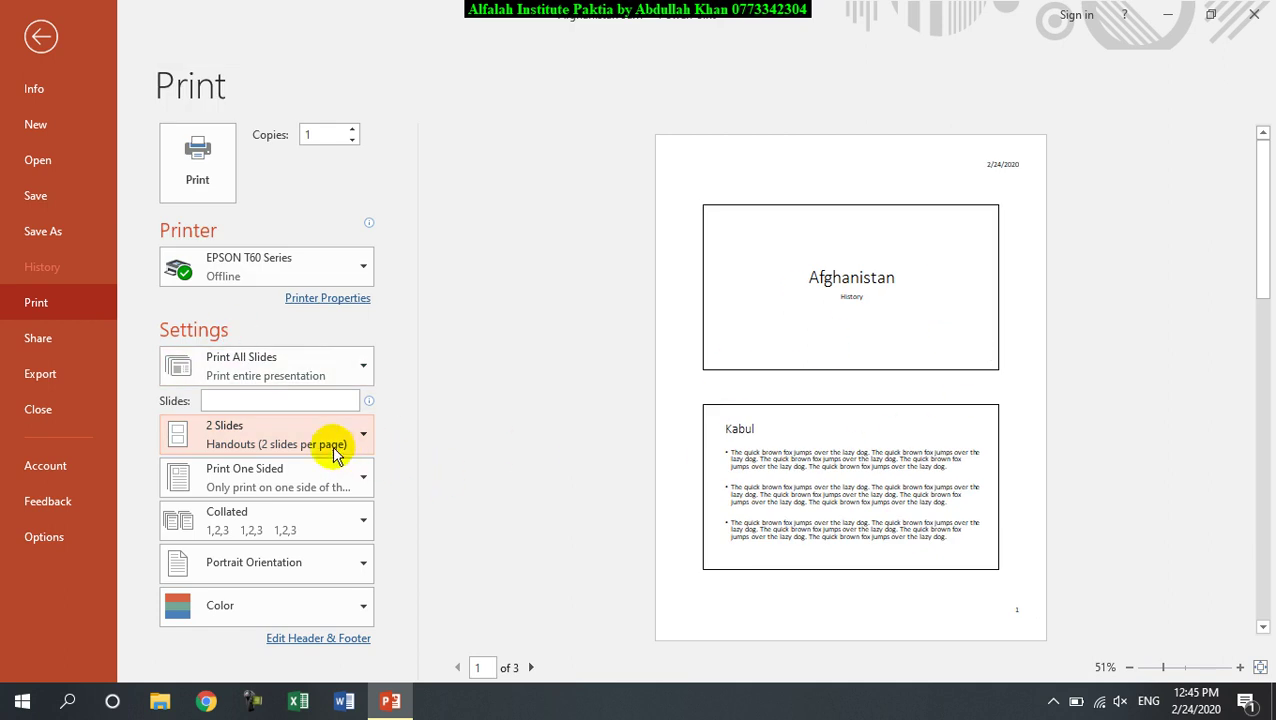
{"action": "left_click", "coordinate": [335, 440]}
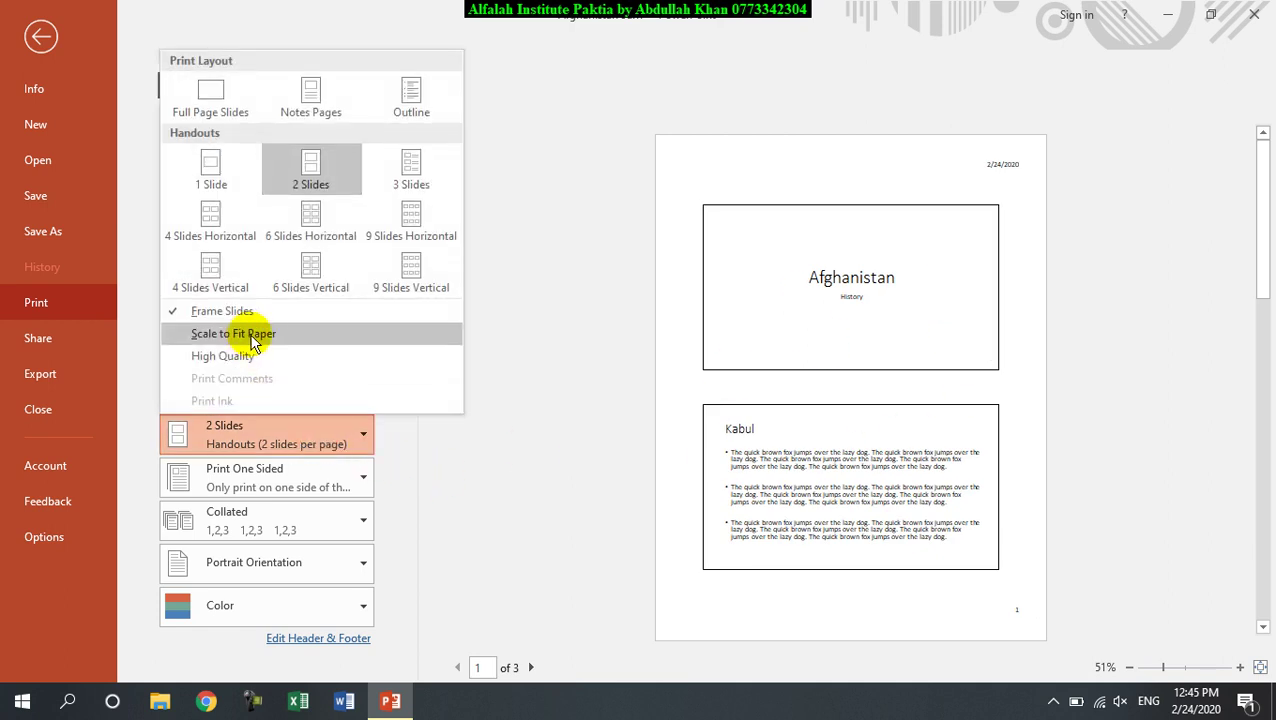
{"action": "left_click", "coordinate": [252, 340]}
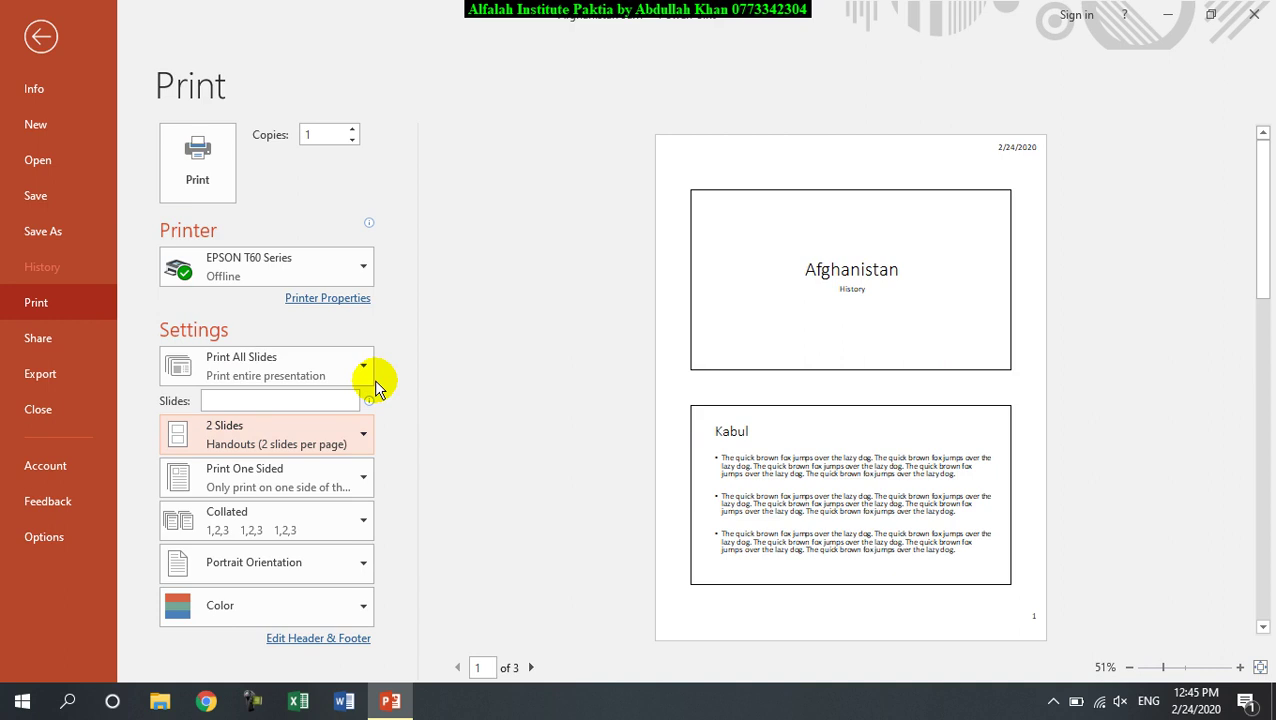
{"action": "left_click", "coordinate": [250, 440]}
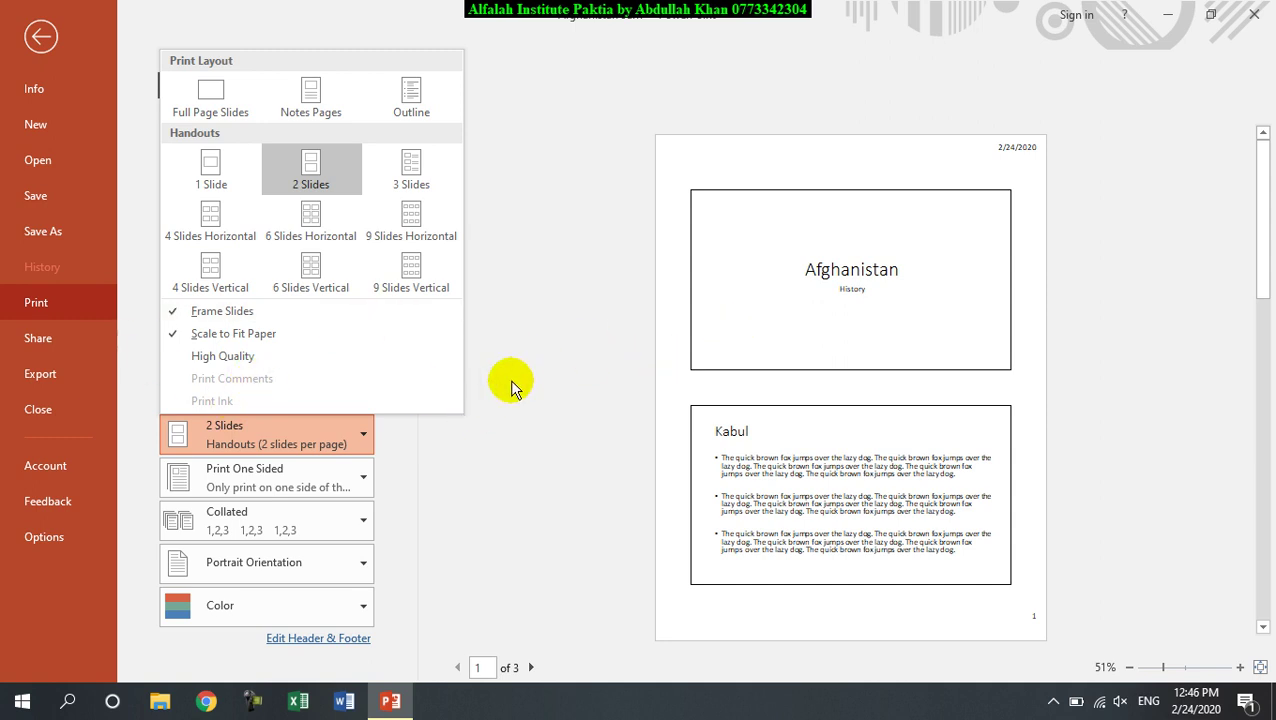
{"action": "left_click", "coordinate": [440, 468]}
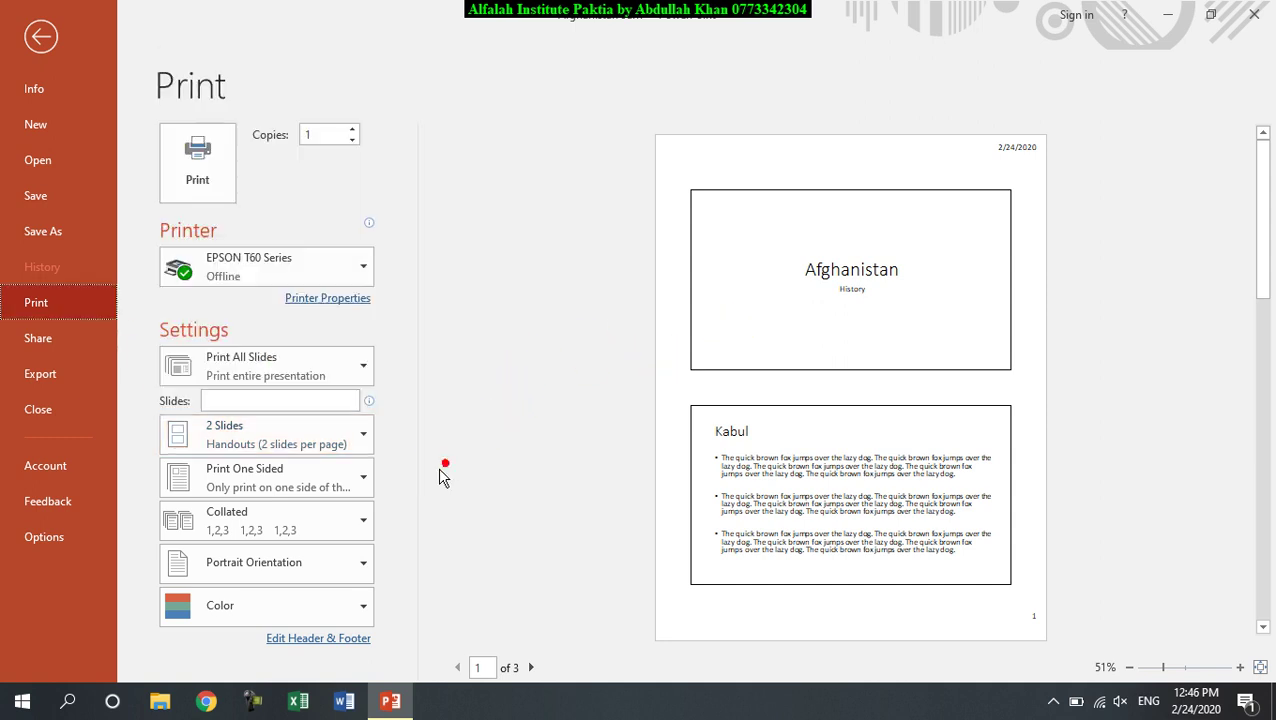
{"action": "left_click", "coordinate": [330, 487]}
{"action": "left_click", "coordinate": [497, 471]}
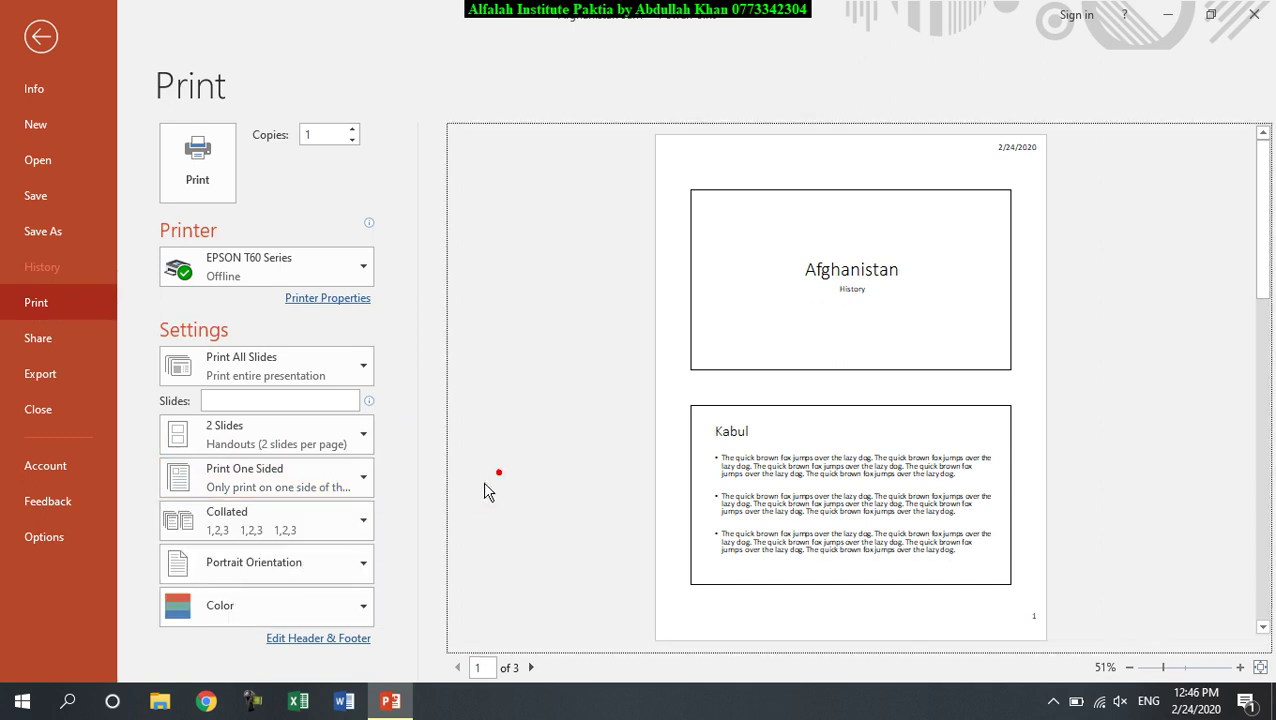
{"action": "left_click", "coordinate": [363, 525]}
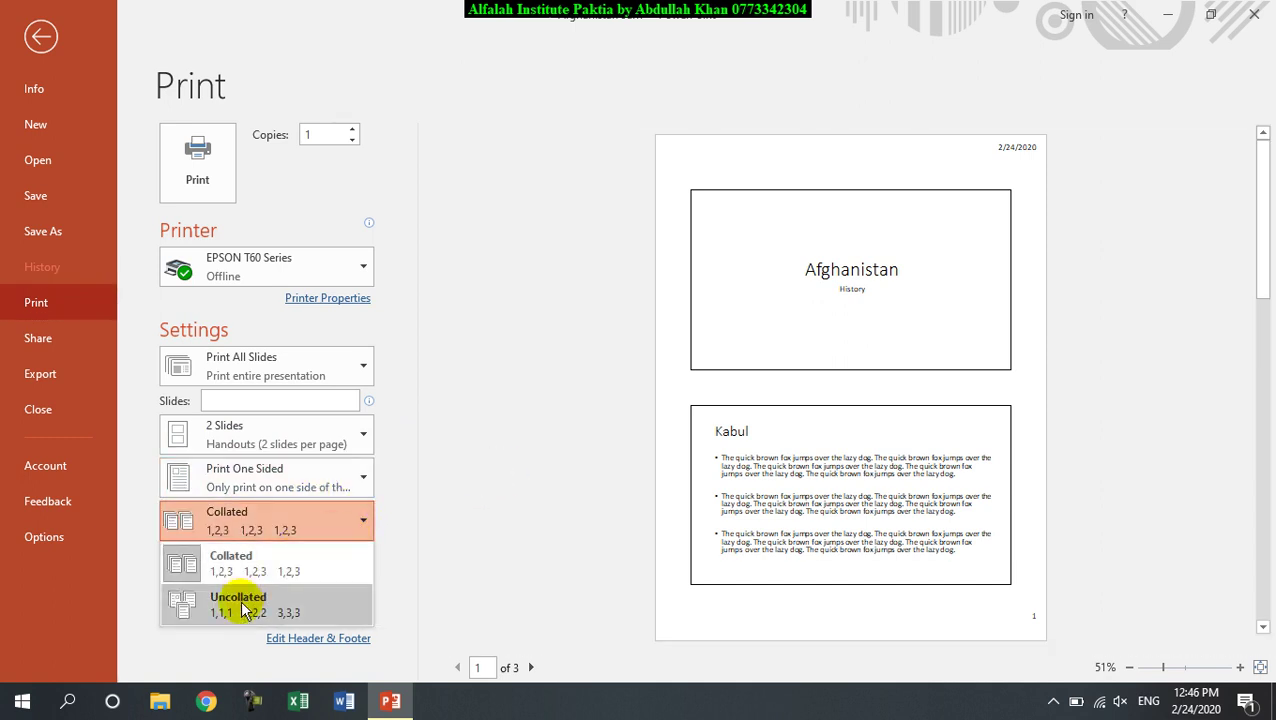
{"action": "left_click", "coordinate": [440, 440]}
{"action": "left_click", "coordinate": [296, 563]}
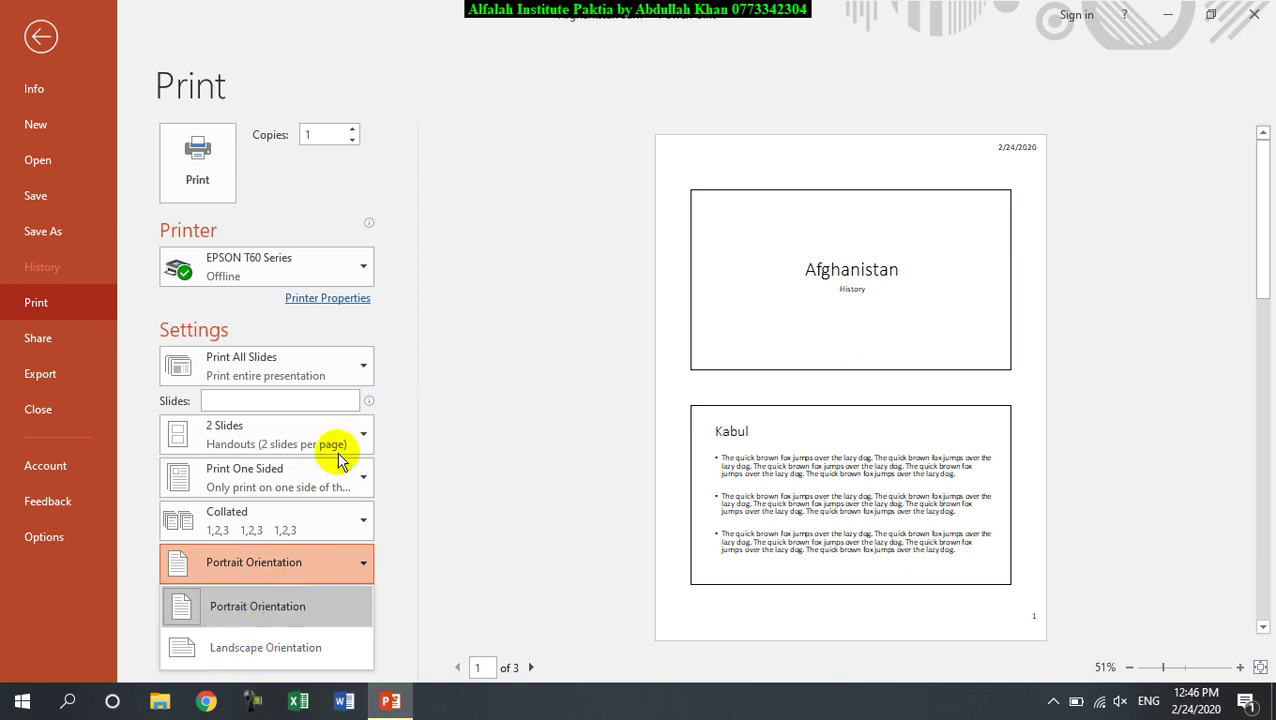
{"action": "left_click", "coordinate": [403, 453]}
{"action": "left_click", "coordinate": [245, 605]}
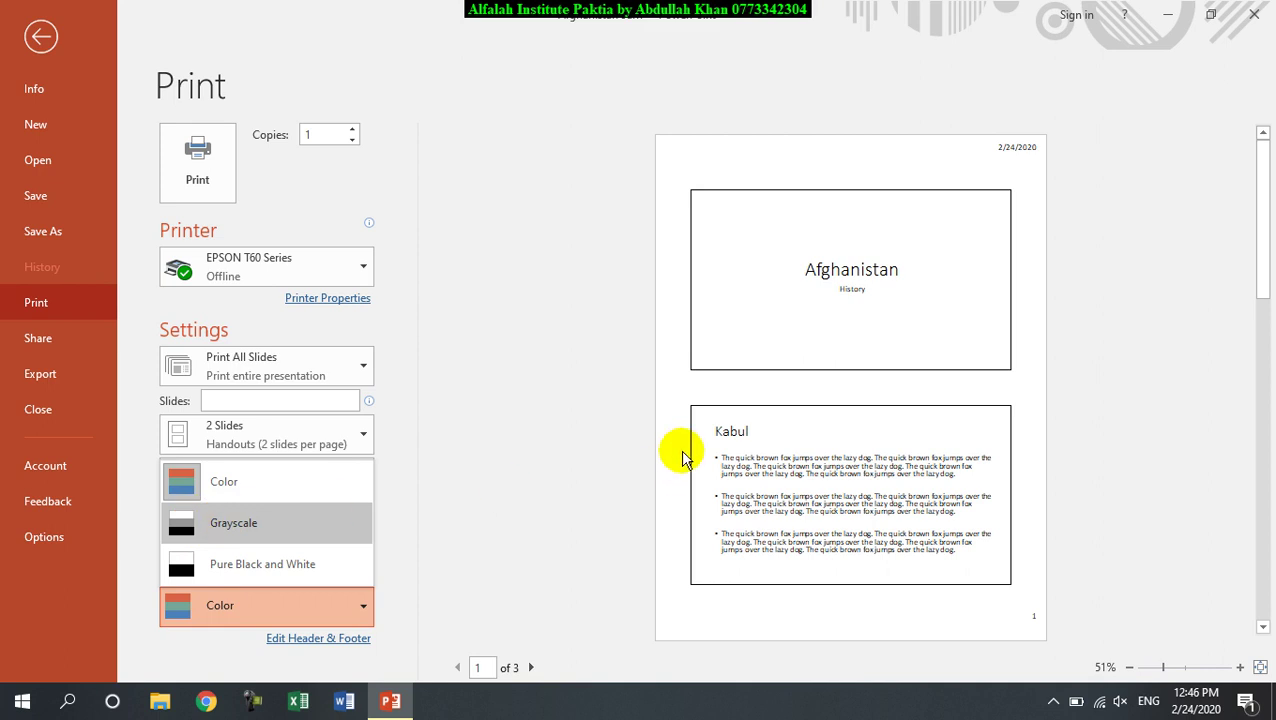
{"action": "left_click", "coordinate": [400, 336]}
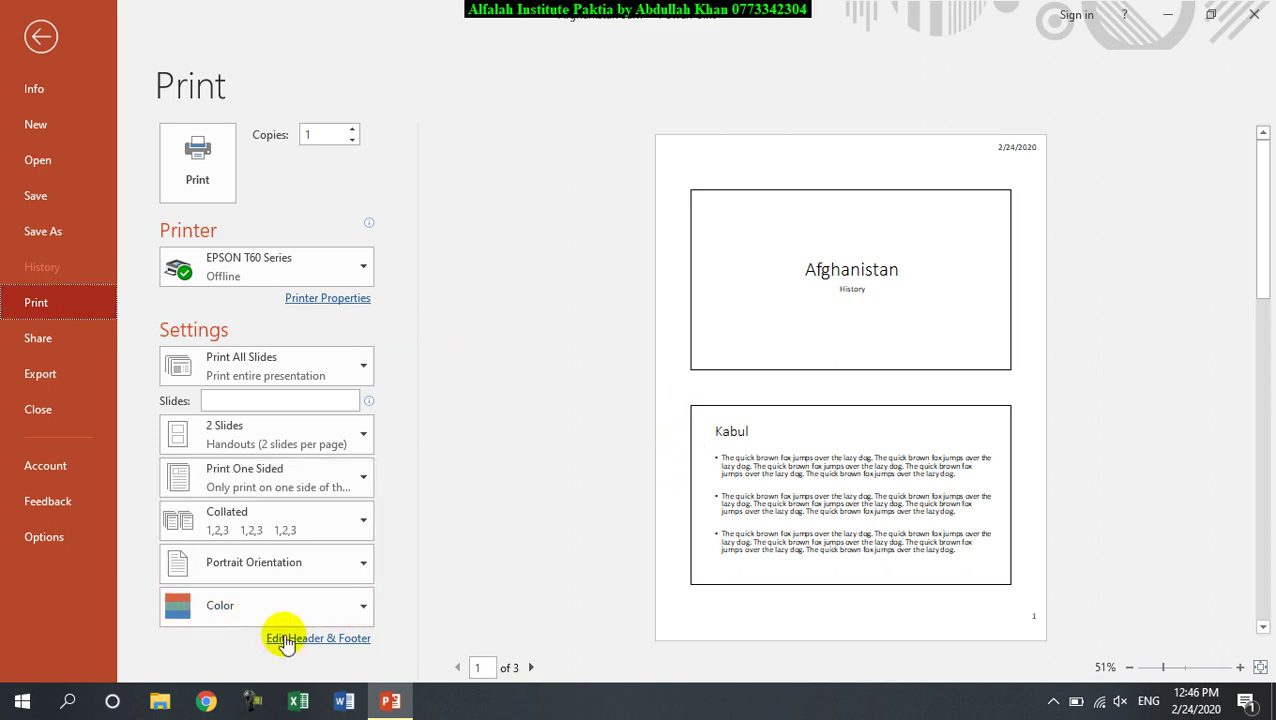
{"action": "left_click", "coordinate": [79, 335]}
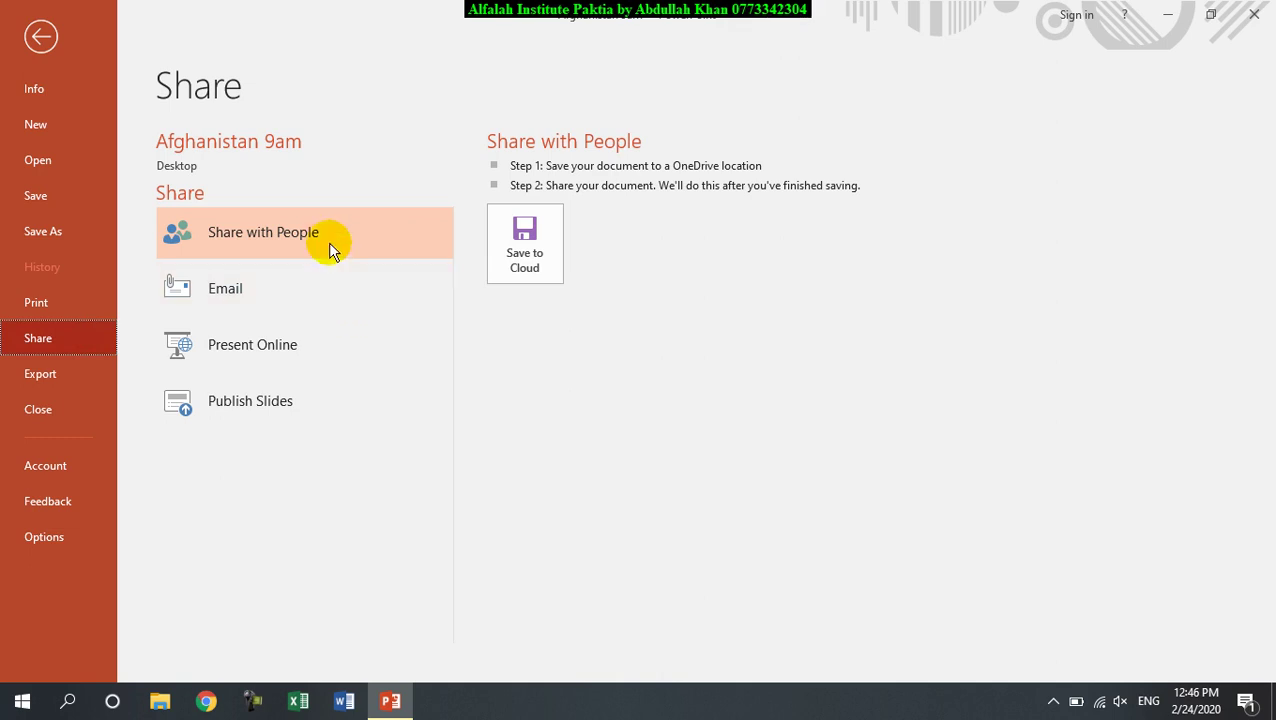
Step: Review the Email, Present Online and Publish Slides sharing options before moving to Export
{"action": "left_click", "coordinate": [288, 288]}
{"action": "left_click", "coordinate": [290, 345]}
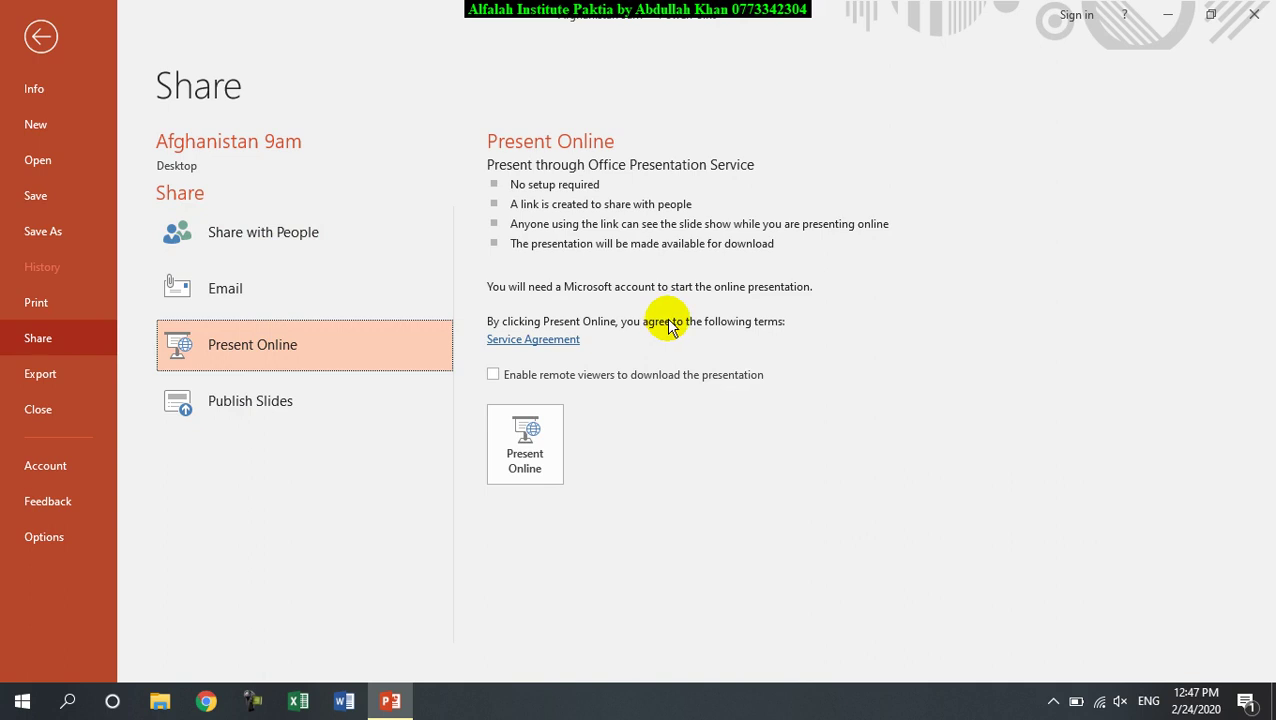
{"action": "left_click", "coordinate": [304, 397]}
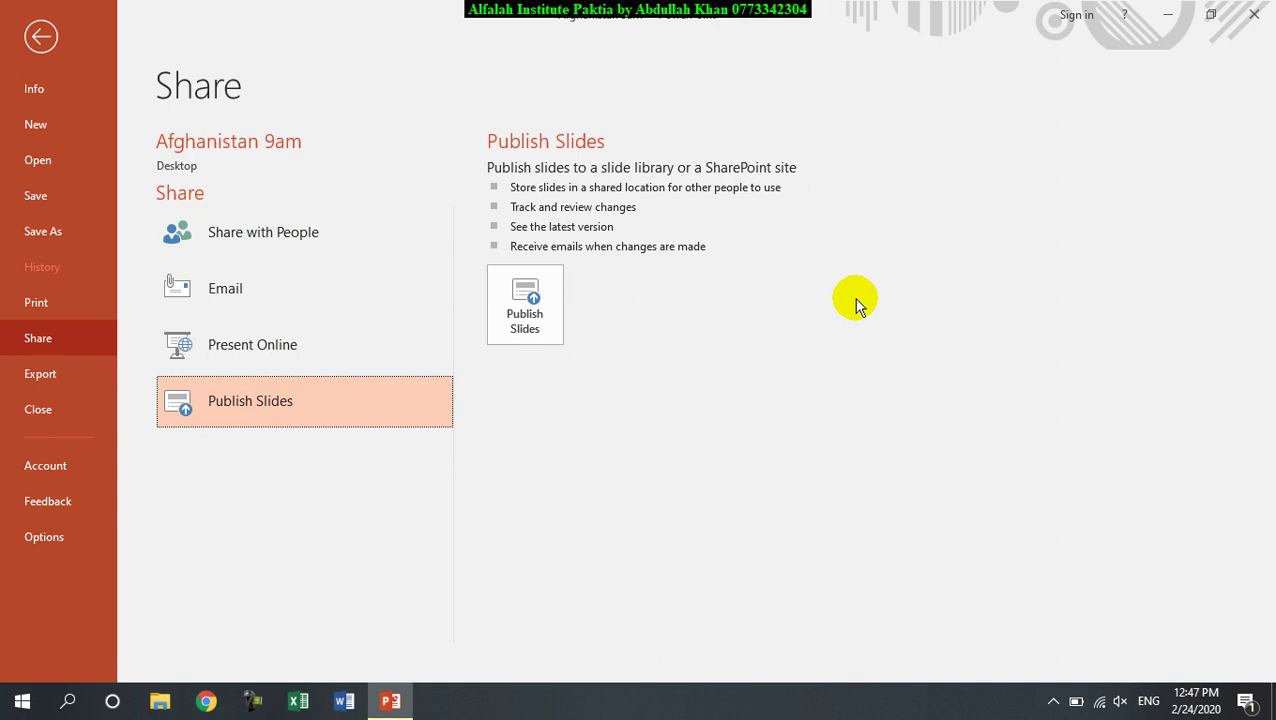
{"action": "left_click", "coordinate": [58, 370]}
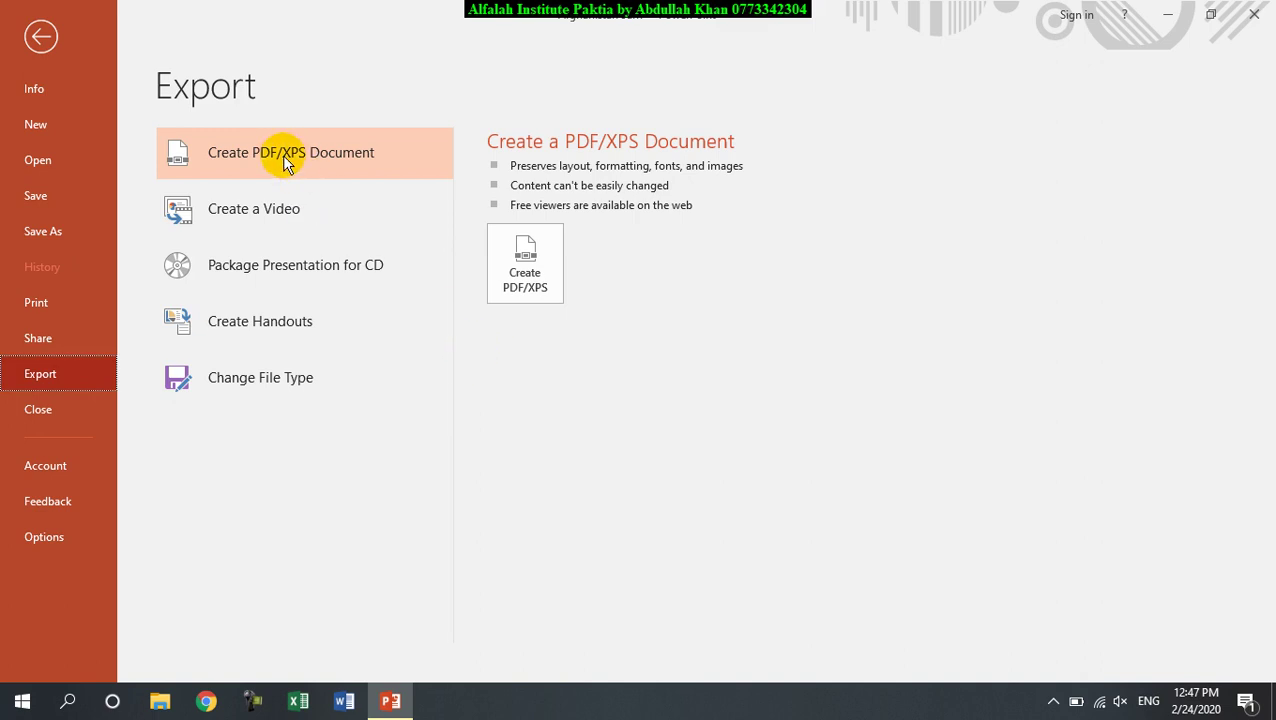
Step: Leave the file pages for Normal view and select the Afghanistan title slide
{"action": "left_click", "coordinate": [243, 206]}
{"action": "left_click", "coordinate": [42, 39]}
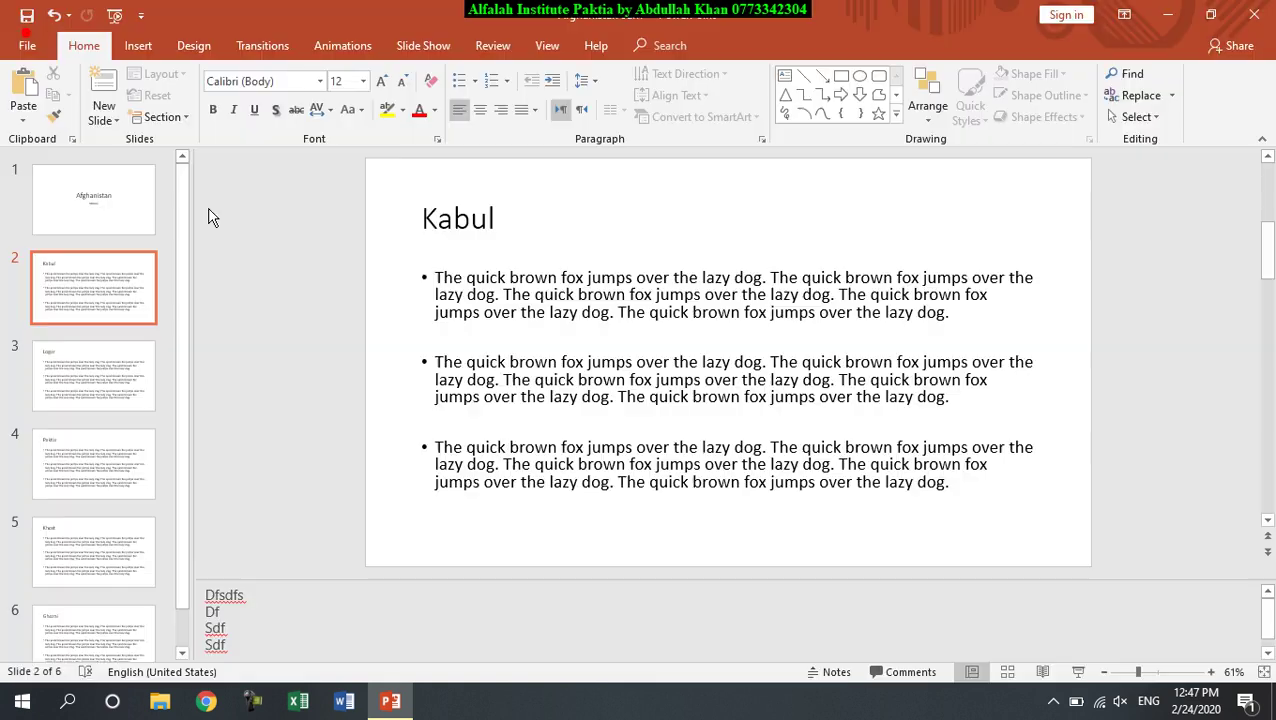
{"action": "left_click", "coordinate": [94, 194]}
{"action": "left_click", "coordinate": [930, 341]}
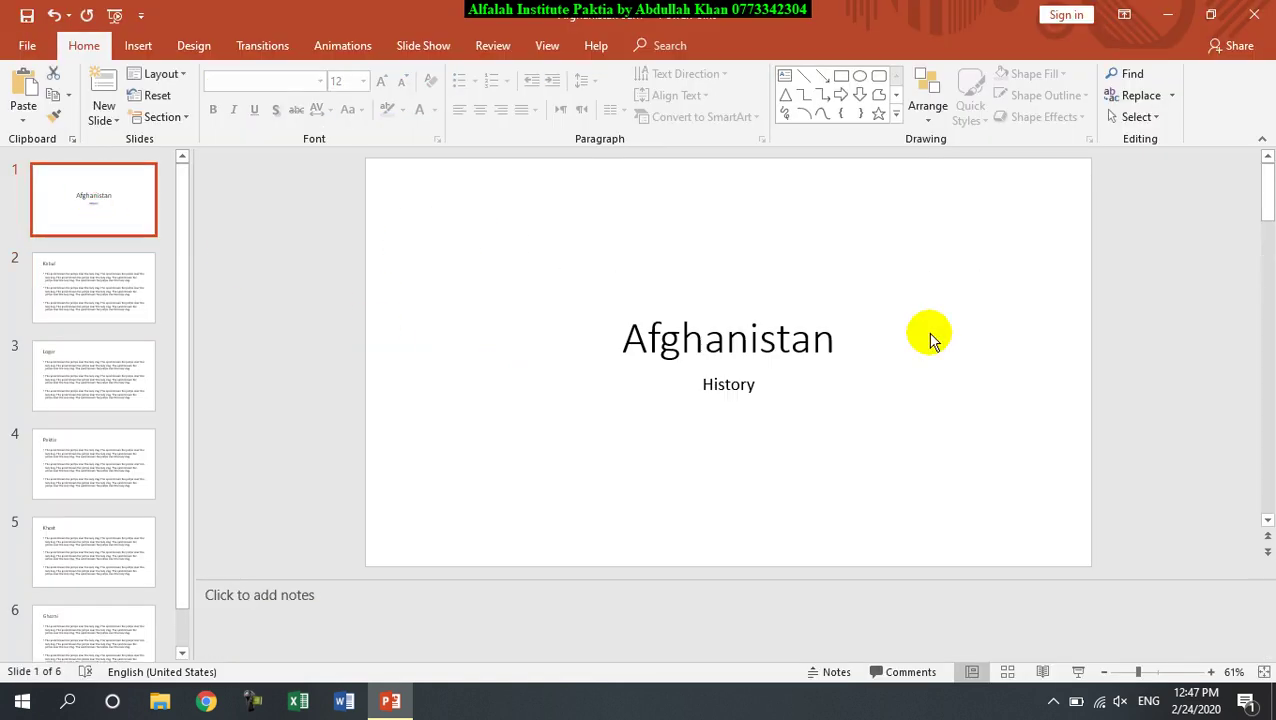
Step: Apply the green Facet theme from the Design tab to all six slides
{"action": "left_click", "coordinate": [194, 47]}
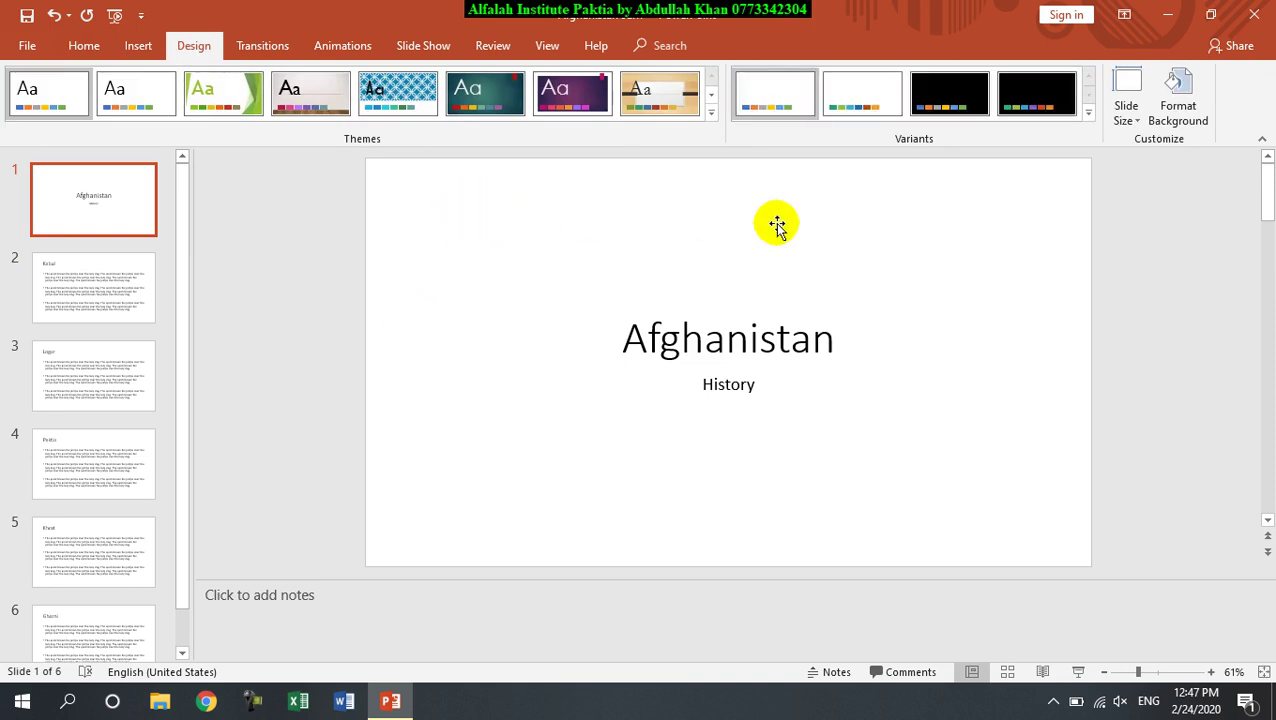
{"action": "left_click", "coordinate": [222, 93]}
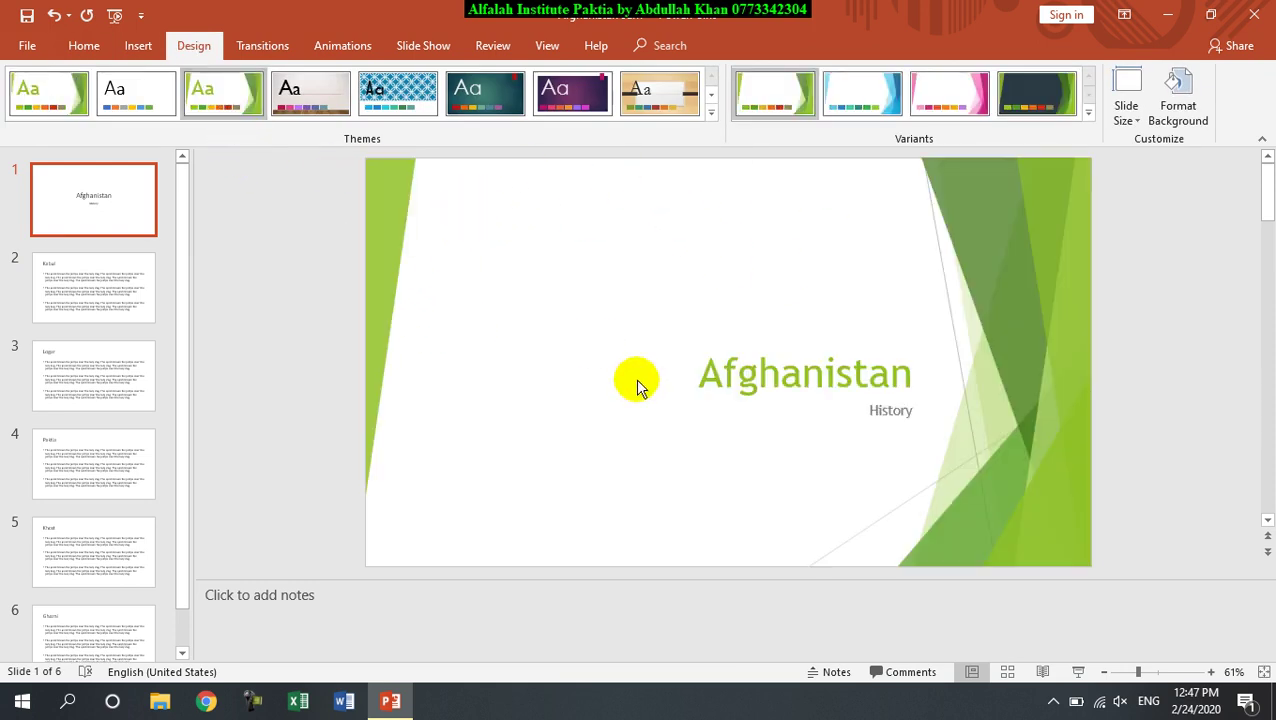
{"action": "scroll", "coordinate": [148, 575], "scroll_direction": "down", "scroll_amount": 1}
{"action": "scroll", "coordinate": [117, 490], "scroll_direction": "up", "scroll_amount": 1}
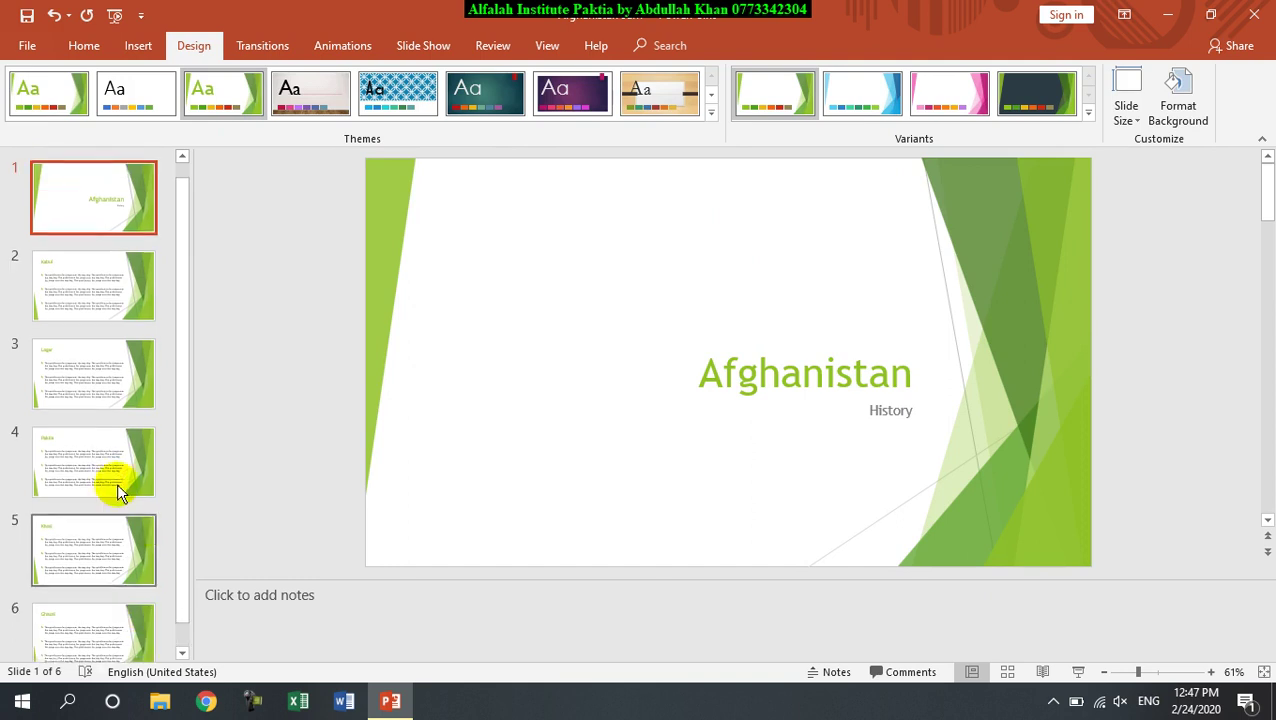
{"action": "left_click", "coordinate": [27, 45]}
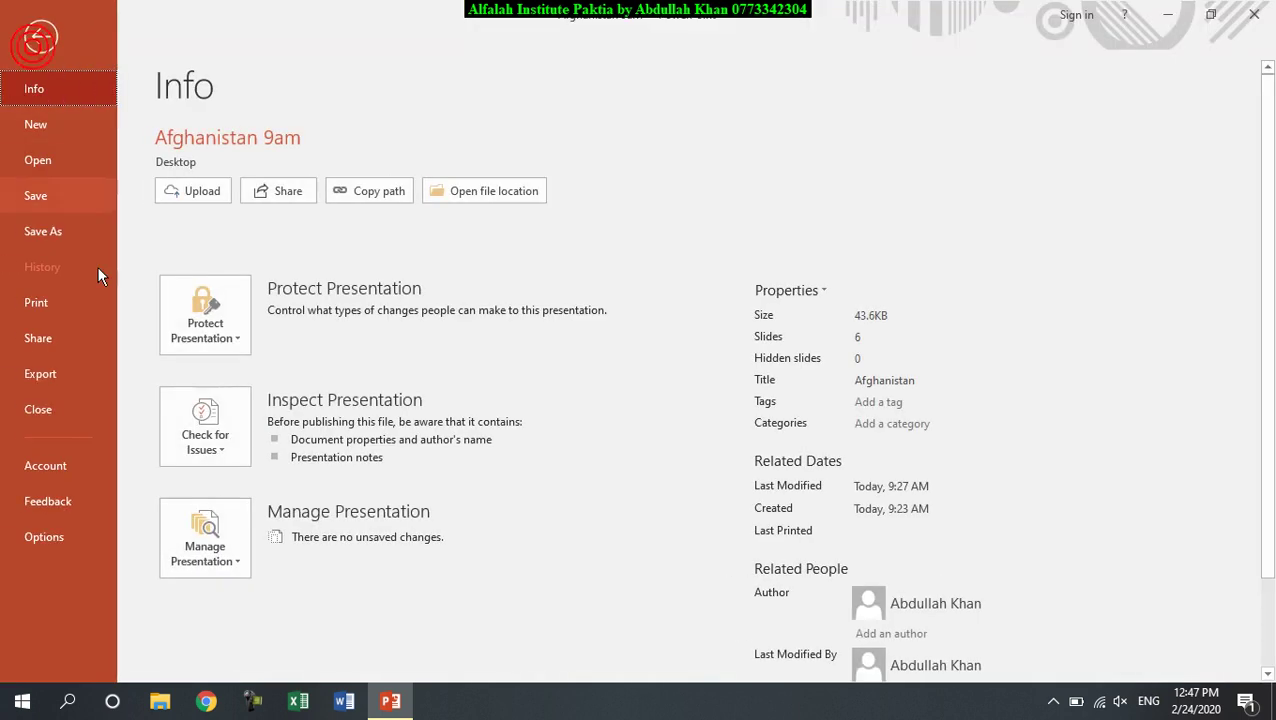
Step: Set up a Full HD (1080p) video export with no recorded timings and 01.00 seconds per slide
{"action": "left_click", "coordinate": [60, 370]}
{"action": "left_click", "coordinate": [296, 228]}
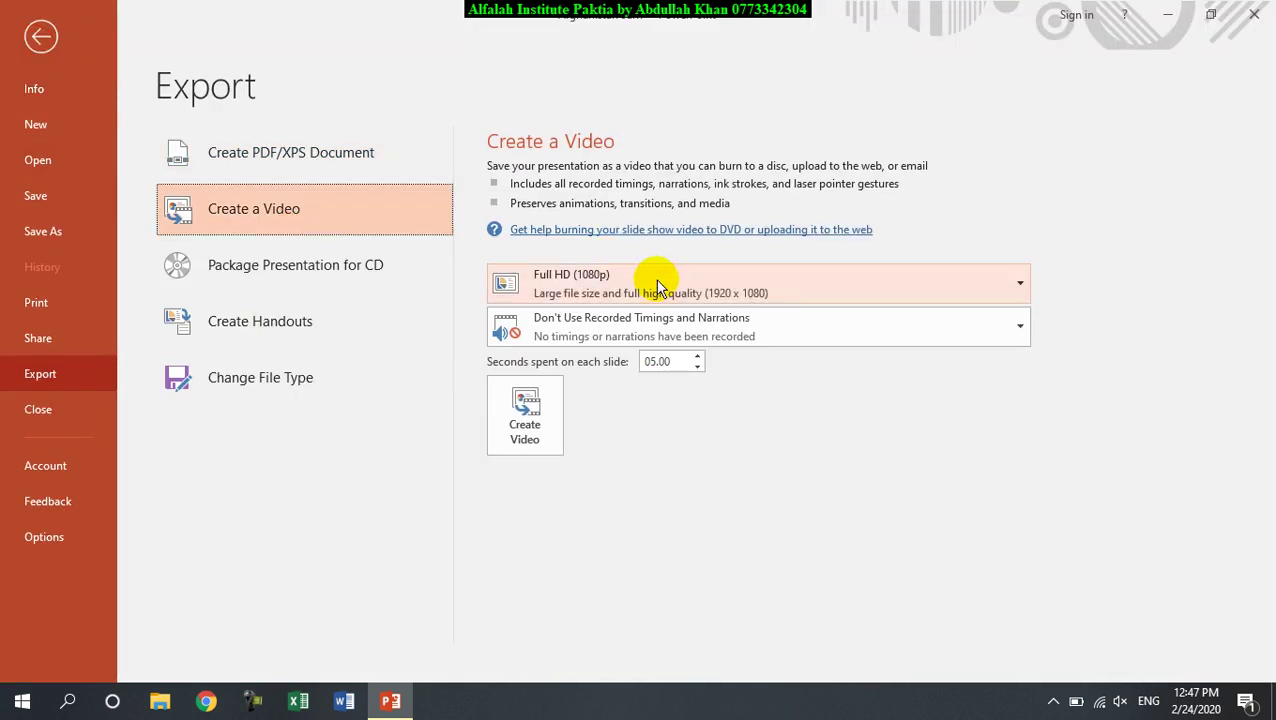
{"action": "left_click", "coordinate": [657, 281]}
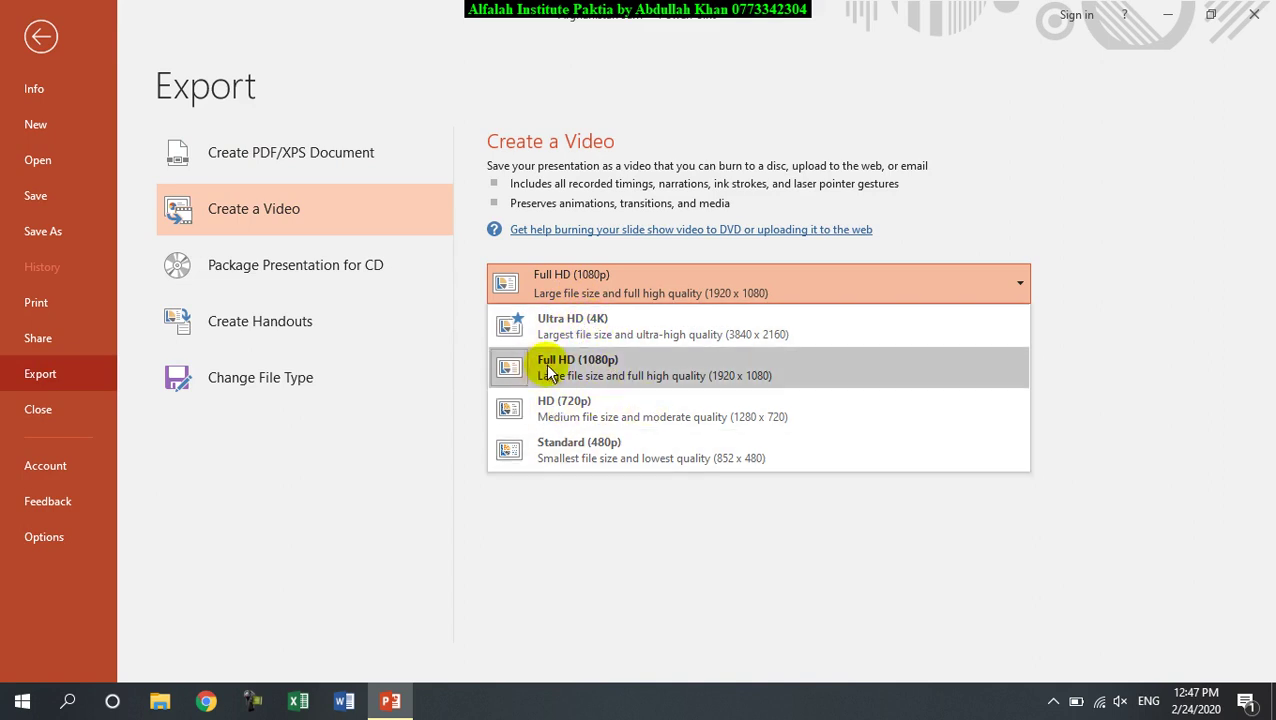
{"action": "left_click", "coordinate": [1100, 228]}
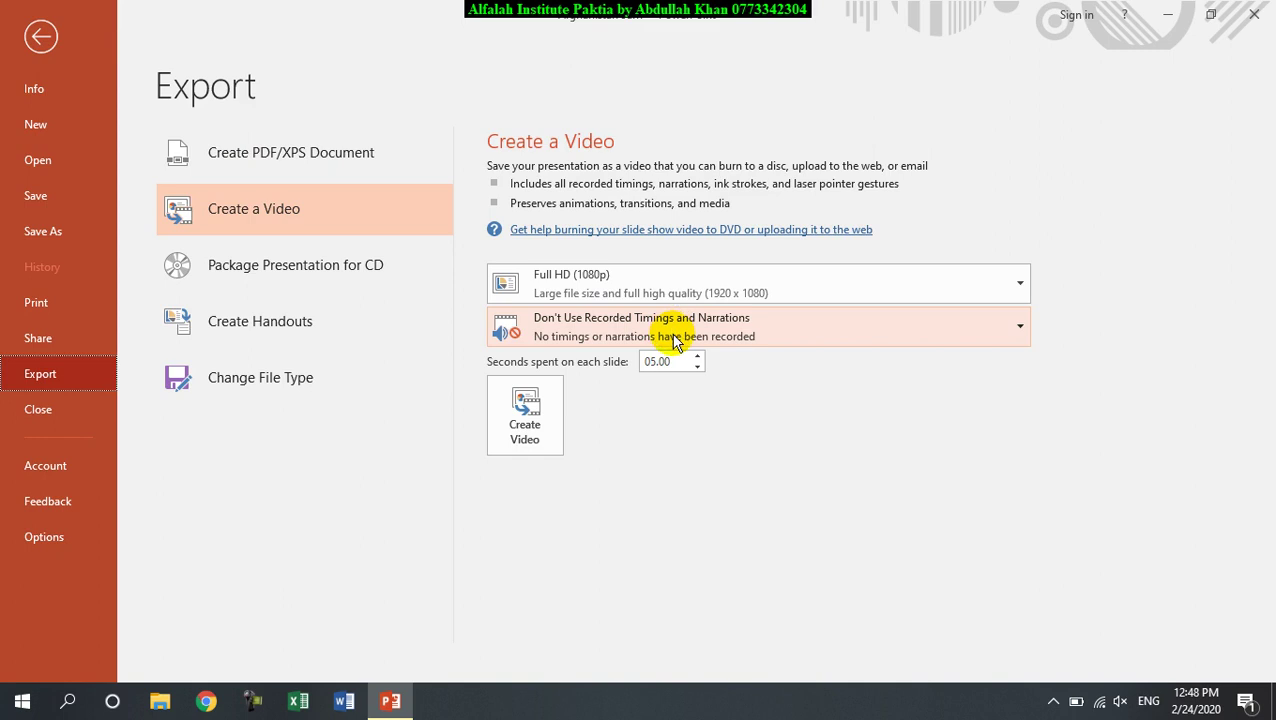
{"action": "left_click", "coordinate": [673, 335]}
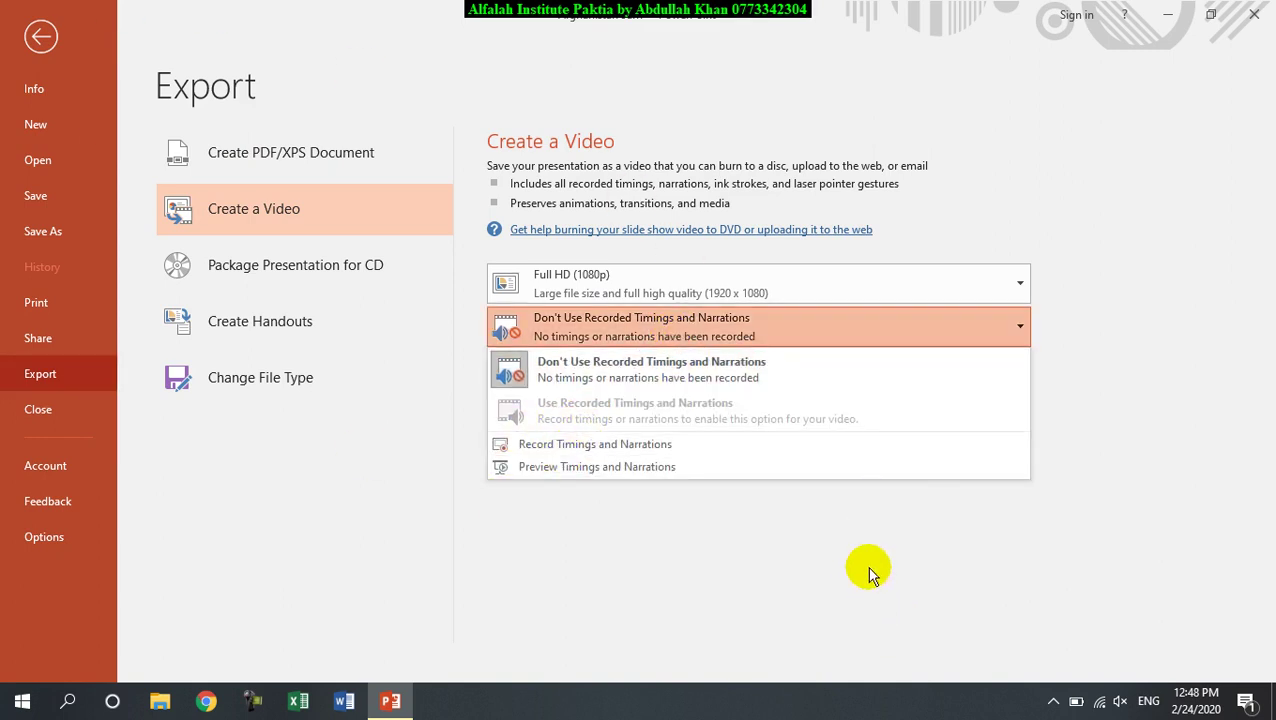
{"action": "left_click", "coordinate": [892, 555]}
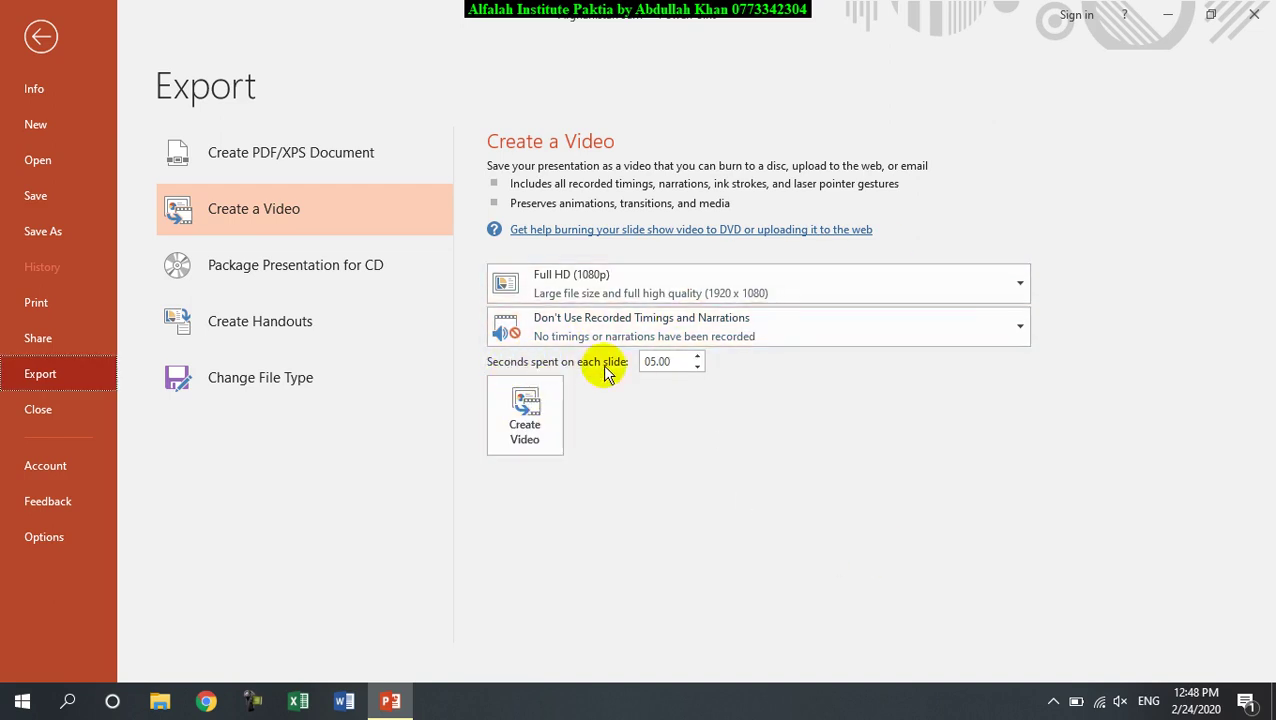
{"action": "left_click", "coordinate": [695, 367]}
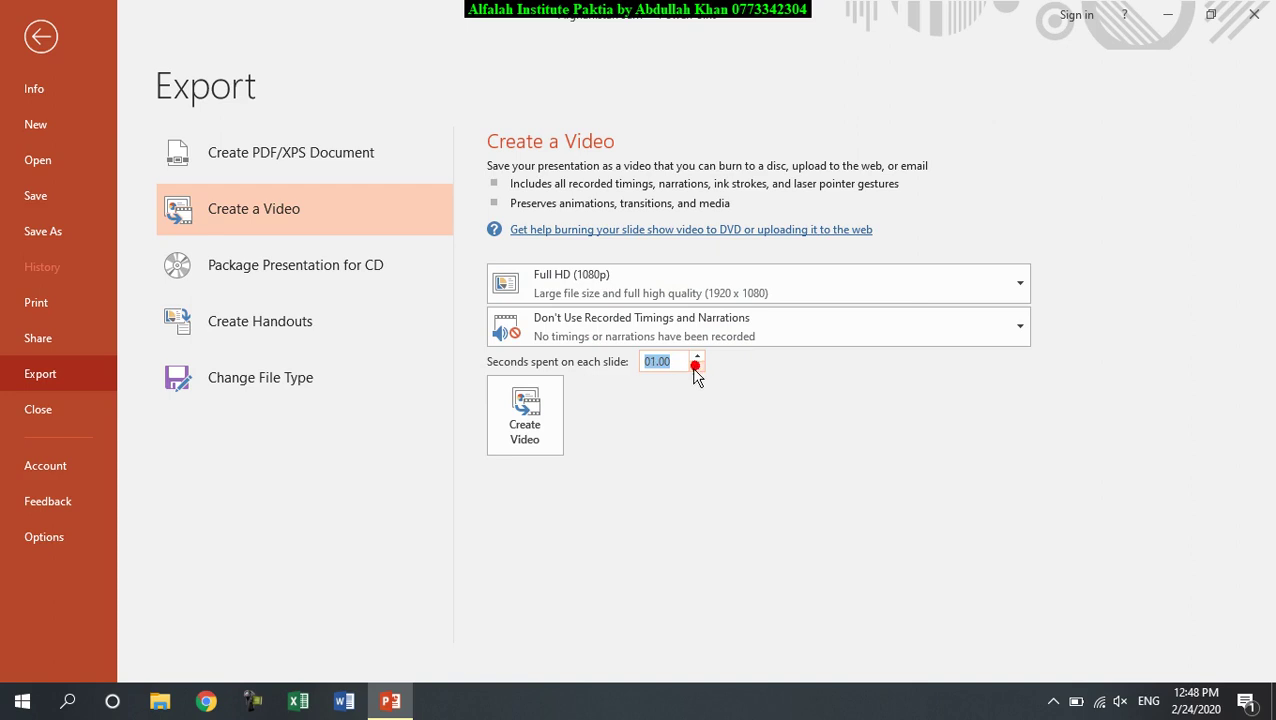
{"action": "left_click", "coordinate": [672, 395]}
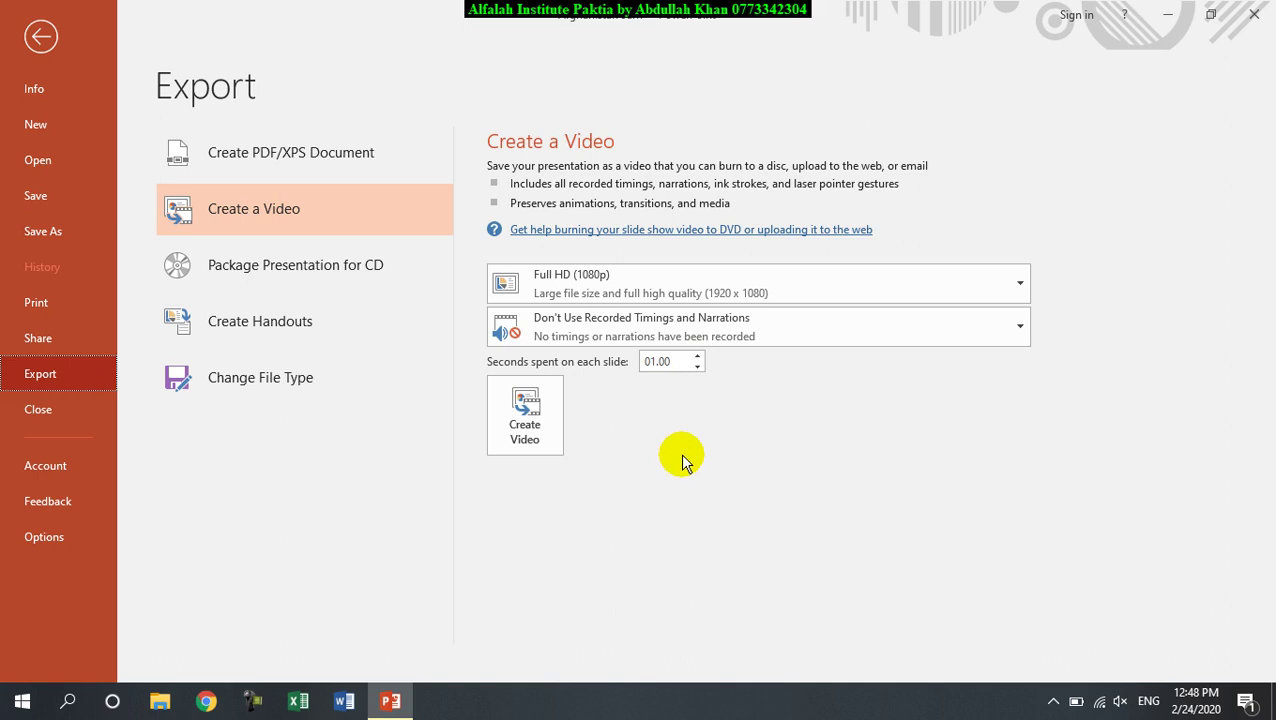
{"action": "left_click", "coordinate": [556, 432]}
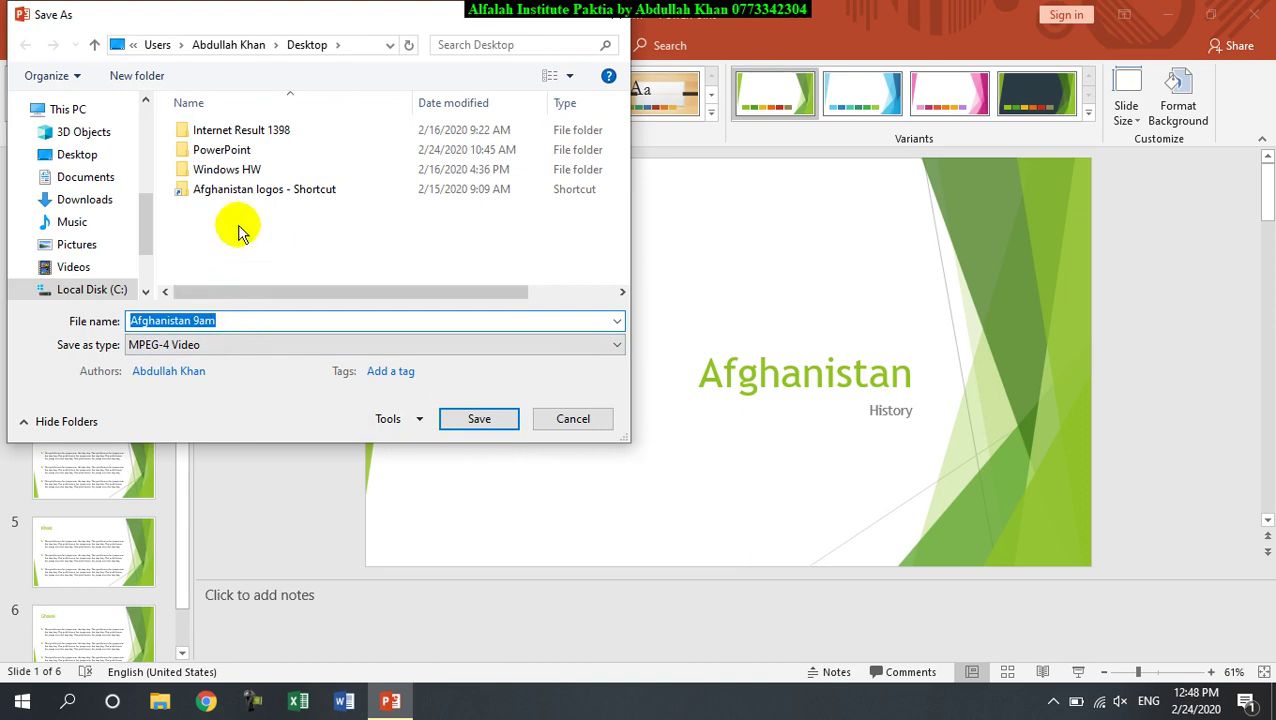
Step: Save the video as Afghanistan 12pm.mp4 in the desktop's PowerPoint folder
{"action": "left_click", "coordinate": [240, 150]}
{"action": "double_click", "coordinate": [240, 150]}
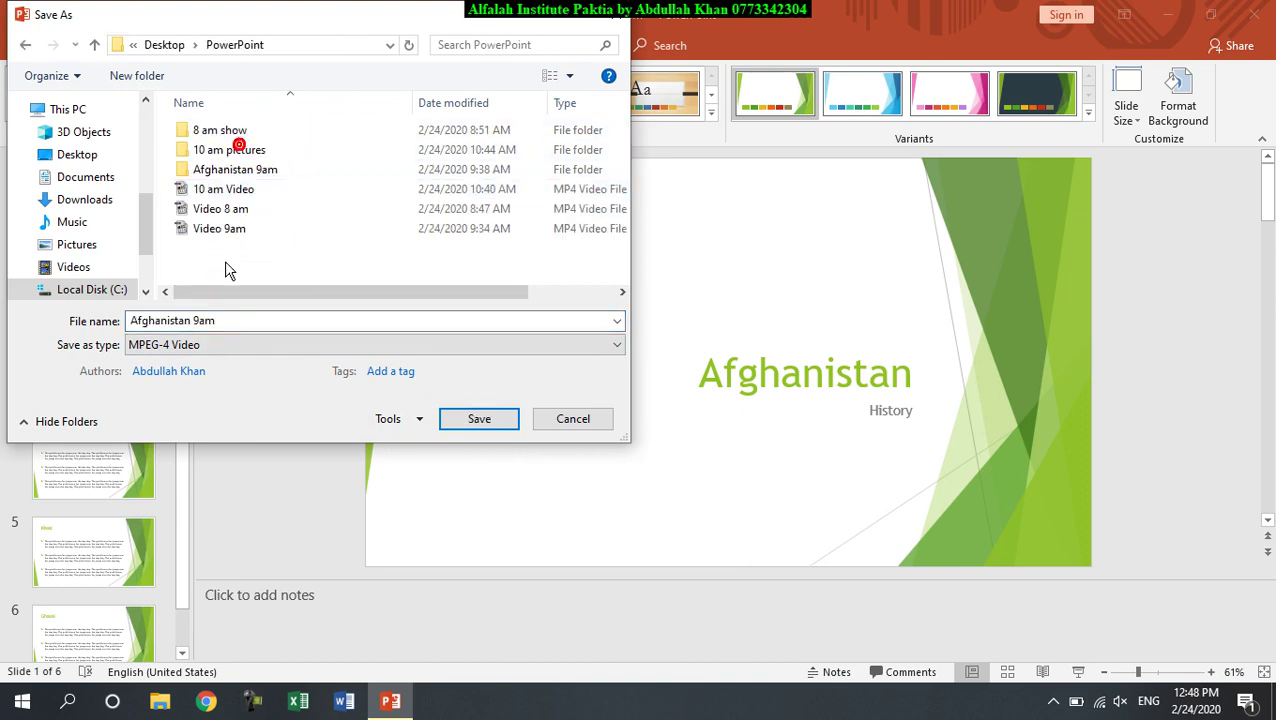
{"action": "double_click", "coordinate": [248, 322]}
{"action": "left_click", "coordinate": [253, 325]}
{"action": "left_click", "coordinate": [253, 325]}
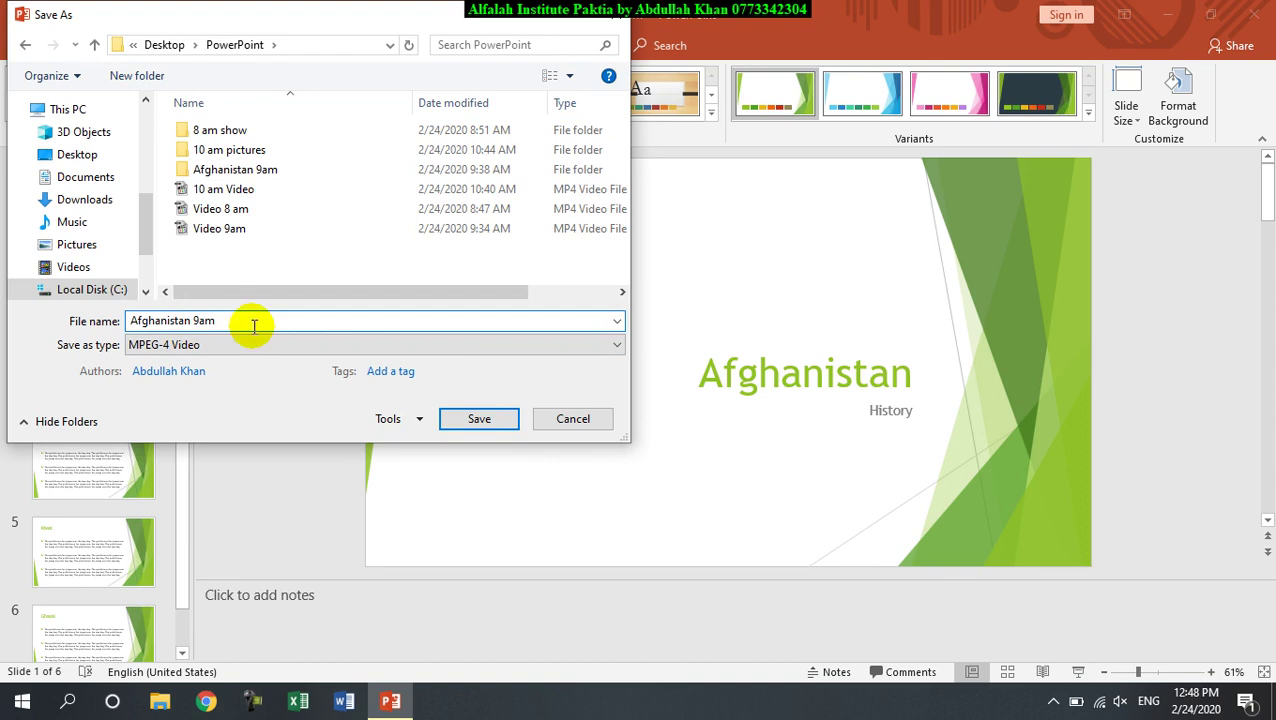
{"action": "key", "text": "BackSpace"}
{"action": "type", "text": "12p"}
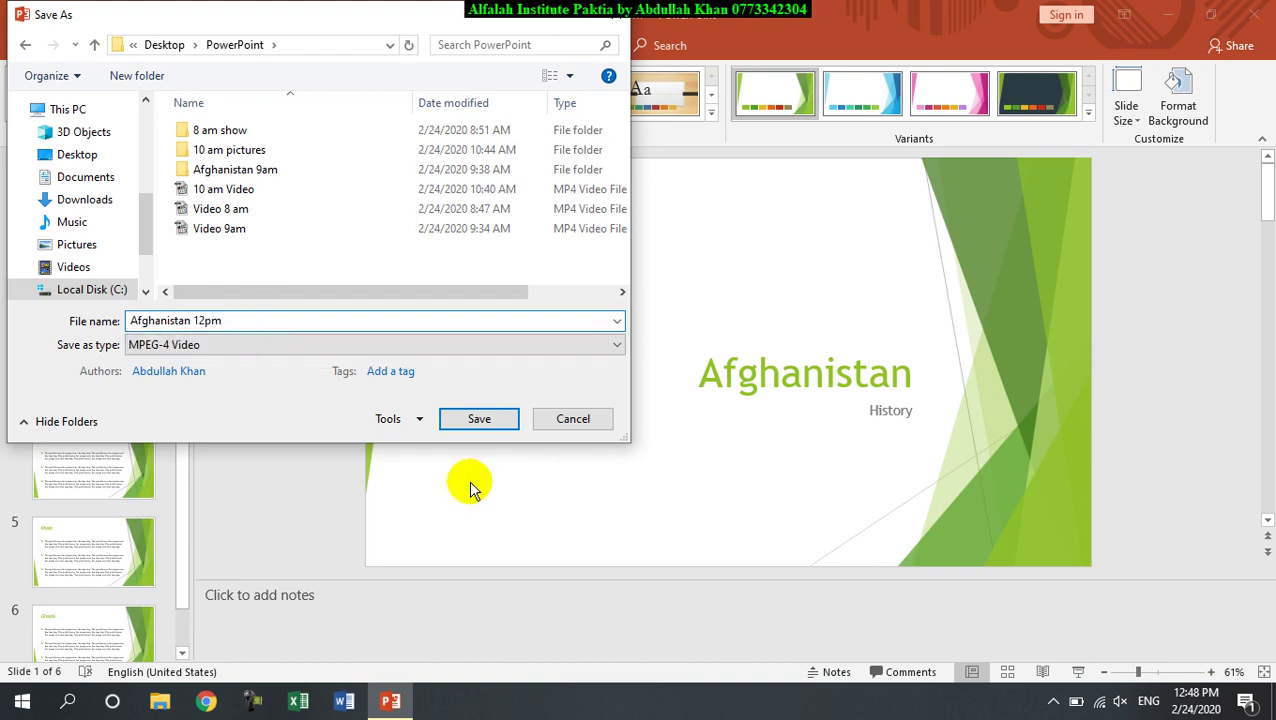
{"action": "left_click", "coordinate": [478, 419]}
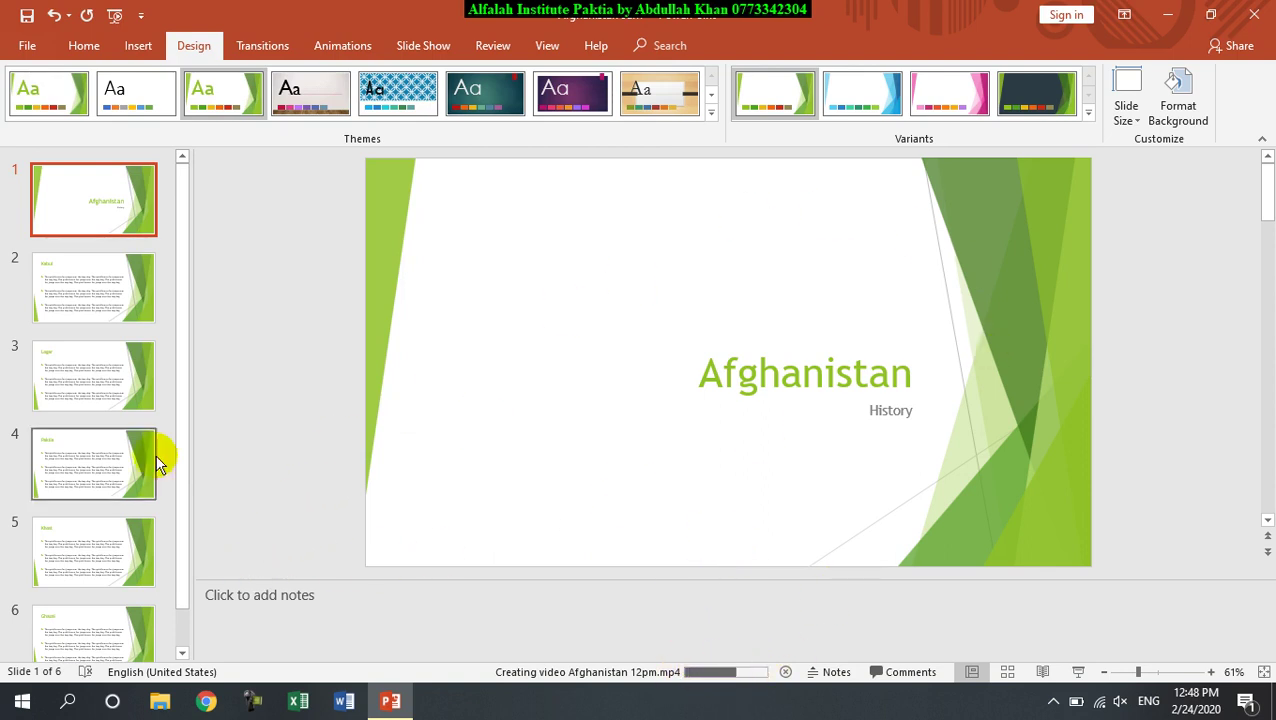
Step: Minimize PowerPoint and open the desktop PowerPoint folder in File Explorer
{"action": "left_click", "coordinate": [1170, 18]}
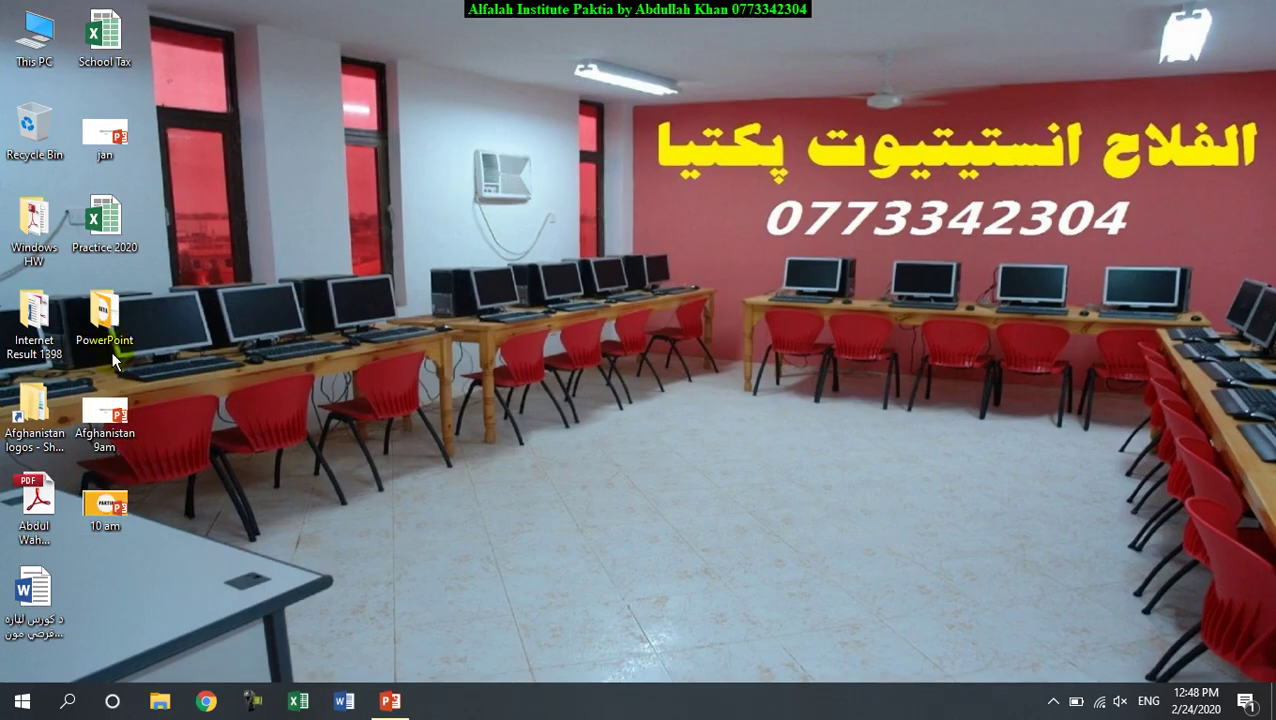
{"action": "double_click", "coordinate": [108, 318]}
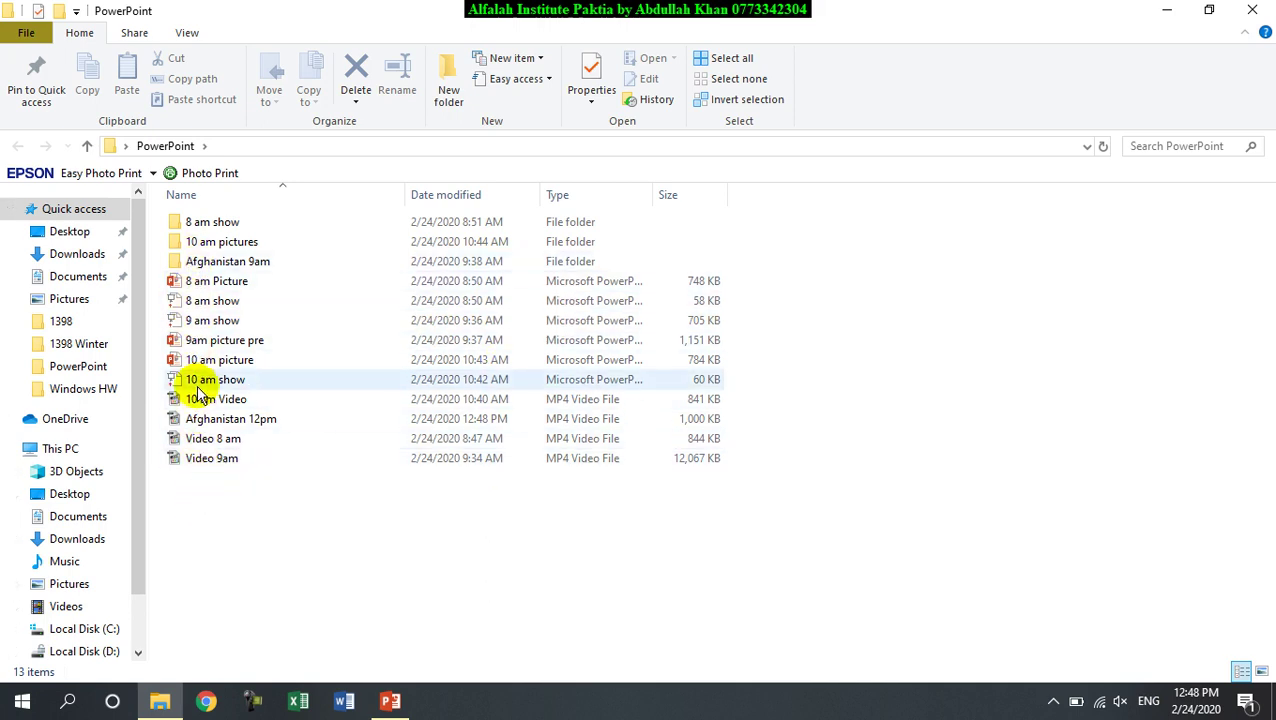
{"action": "double_click", "coordinate": [250, 425]}
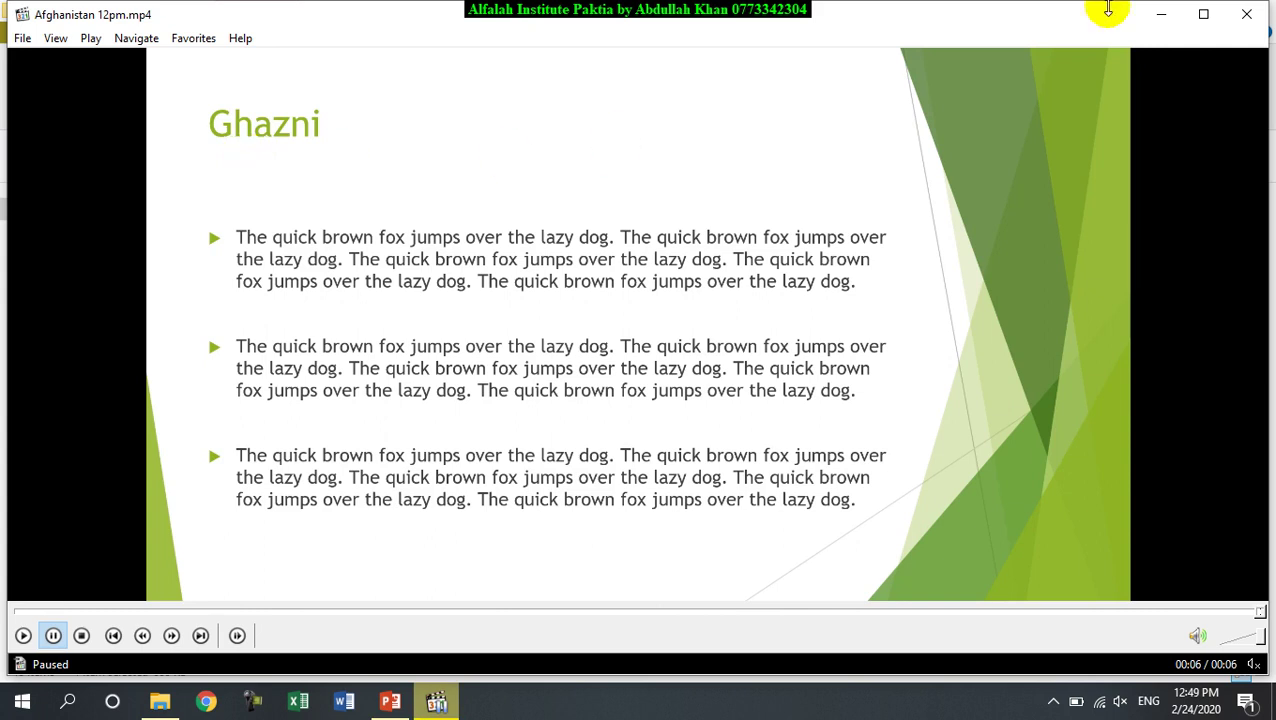
{"action": "left_click", "coordinate": [1248, 16]}
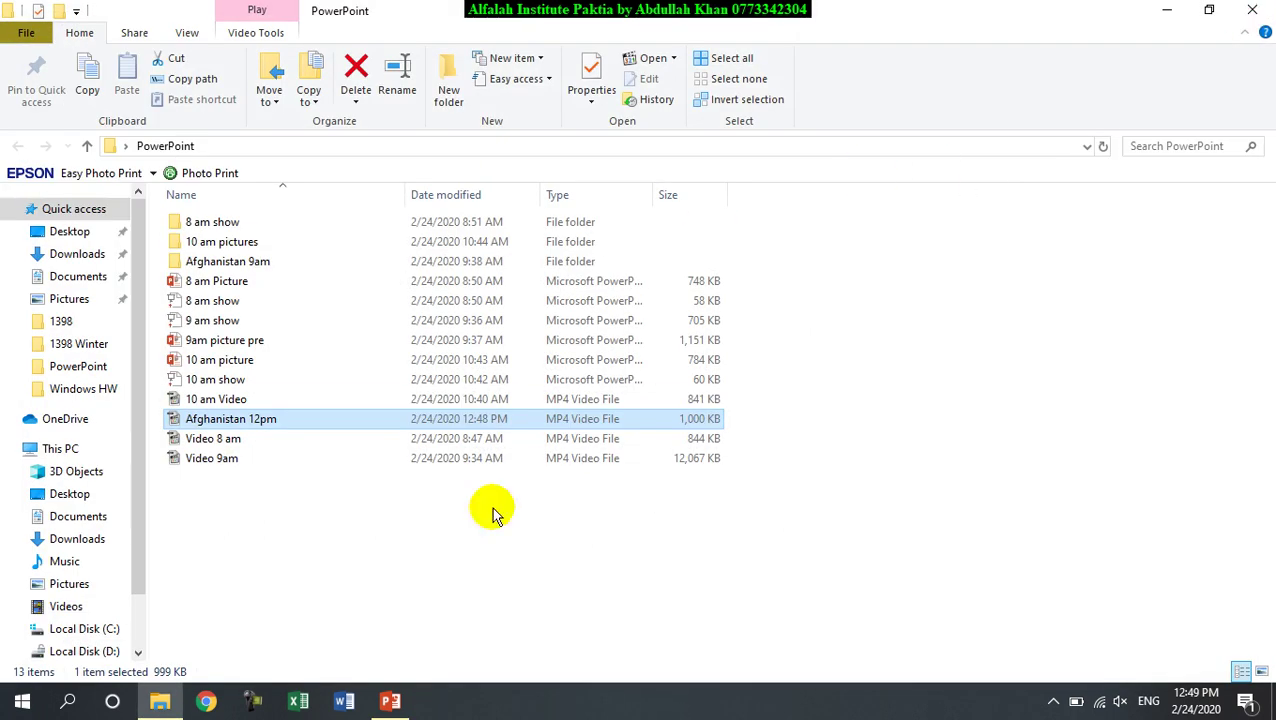
Step: Open the Package for CD dialog from Export, then close it without packaging and return to Export
{"action": "left_click", "coordinate": [390, 703]}
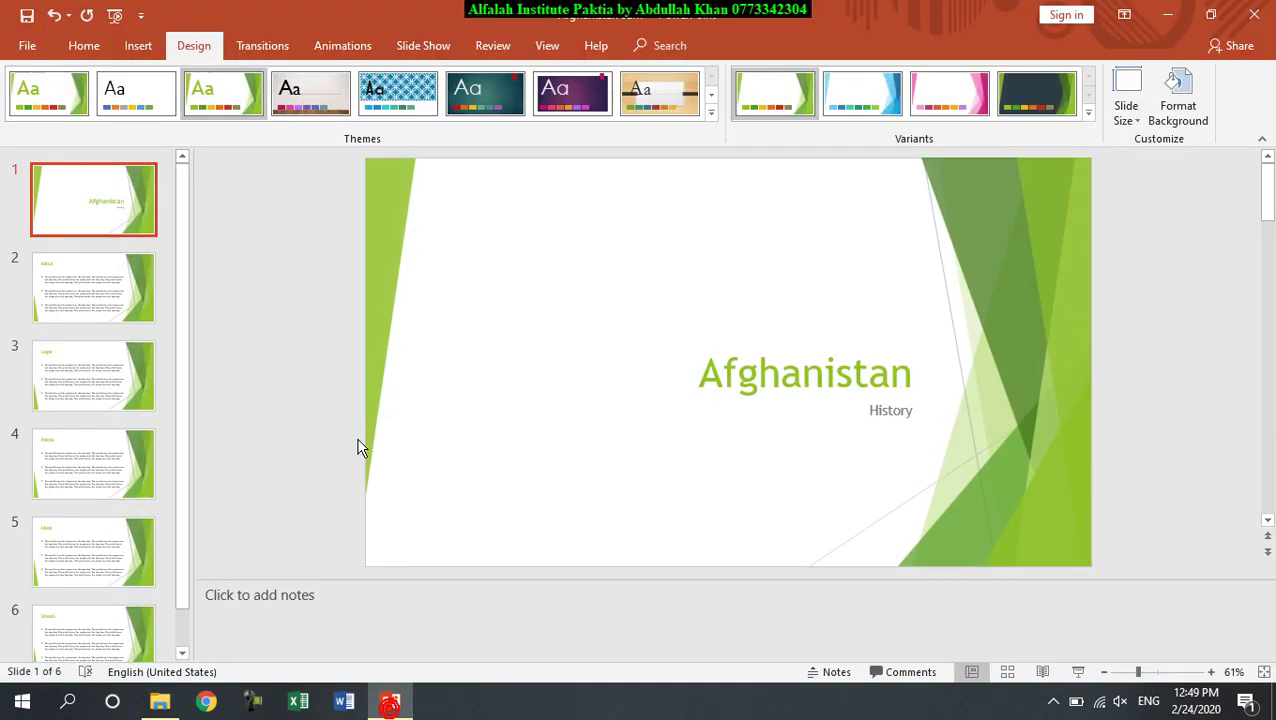
{"action": "left_click", "coordinate": [28, 50]}
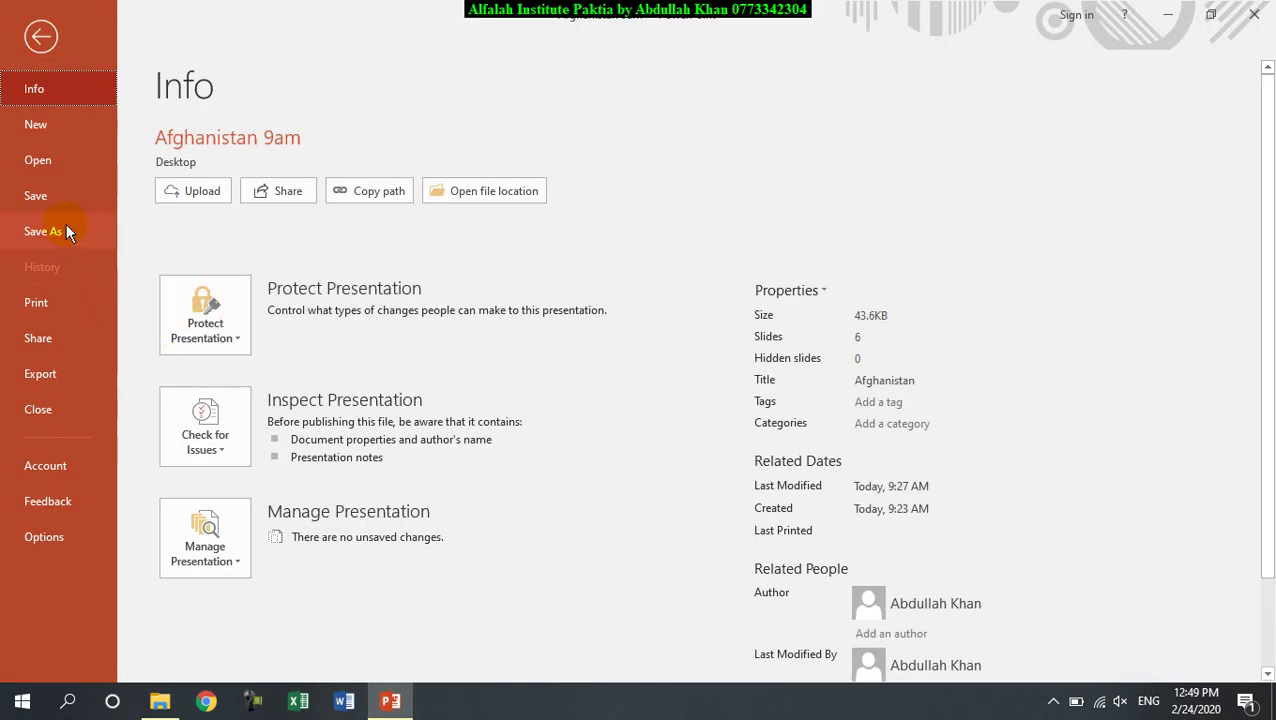
{"action": "left_click", "coordinate": [55, 374]}
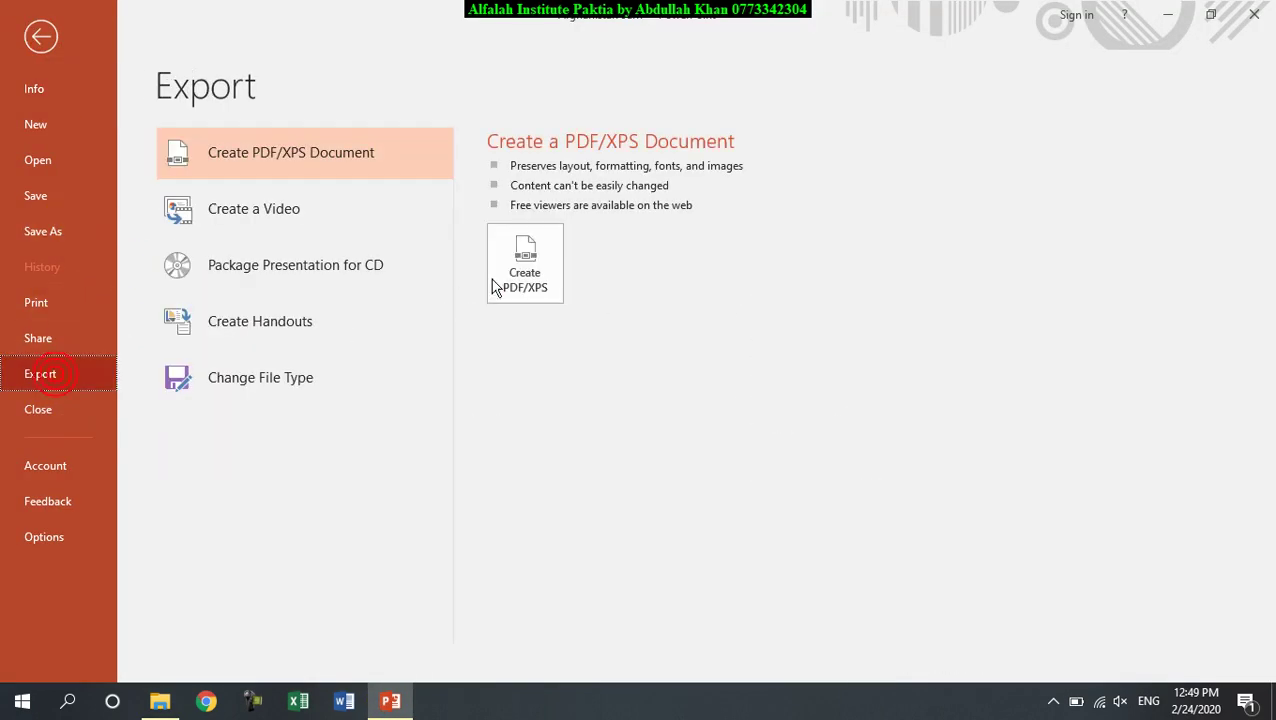
{"action": "left_click", "coordinate": [285, 266]}
{"action": "left_click", "coordinate": [555, 300]}
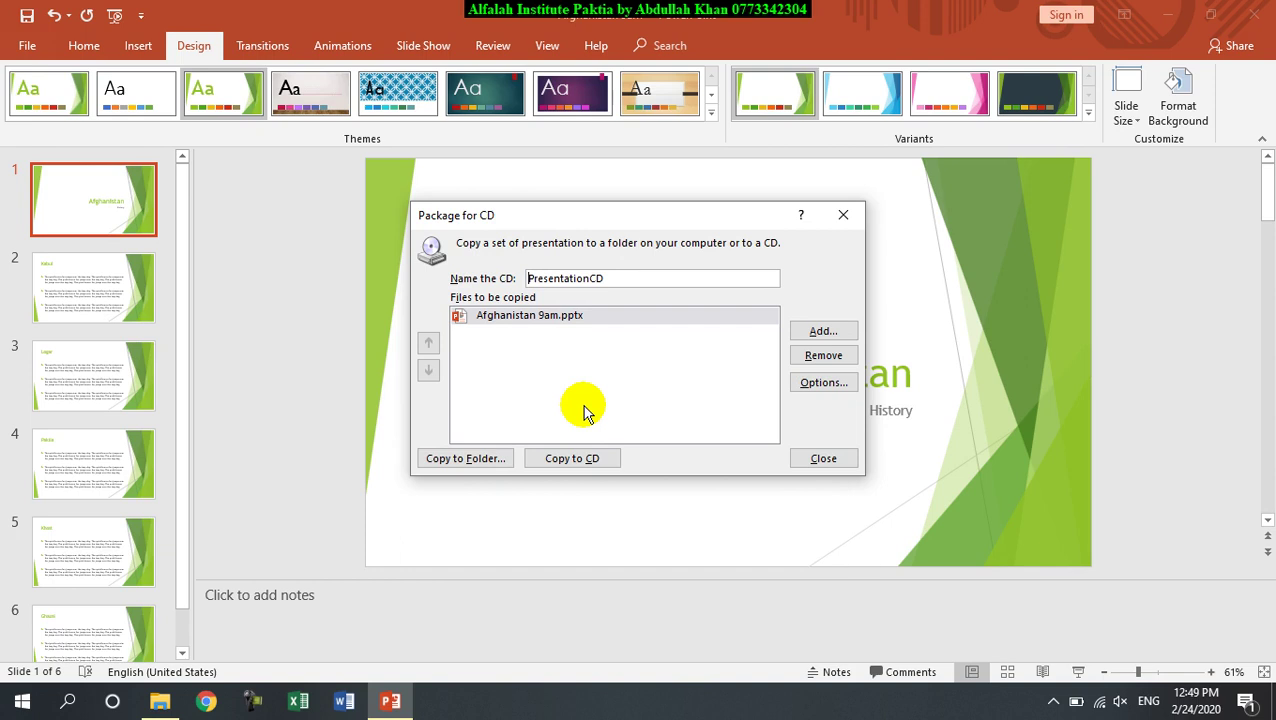
{"action": "left_click", "coordinate": [823, 459]}
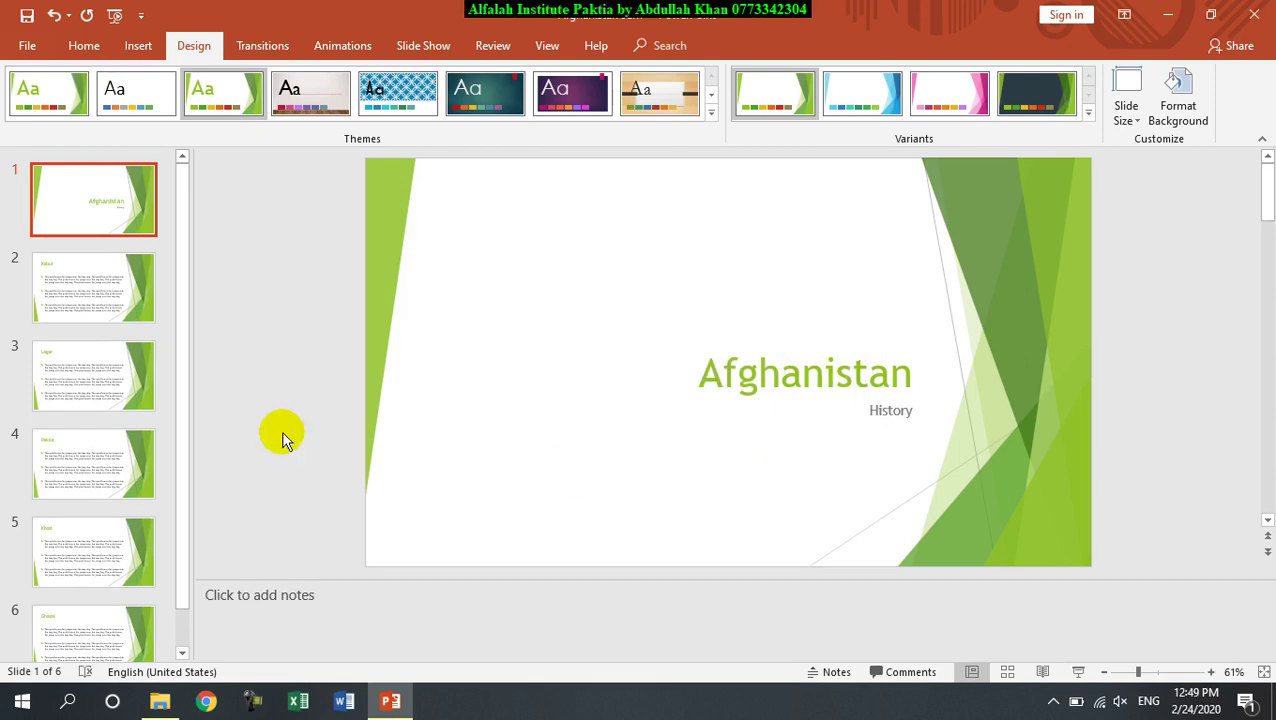
{"action": "left_click", "coordinate": [27, 46]}
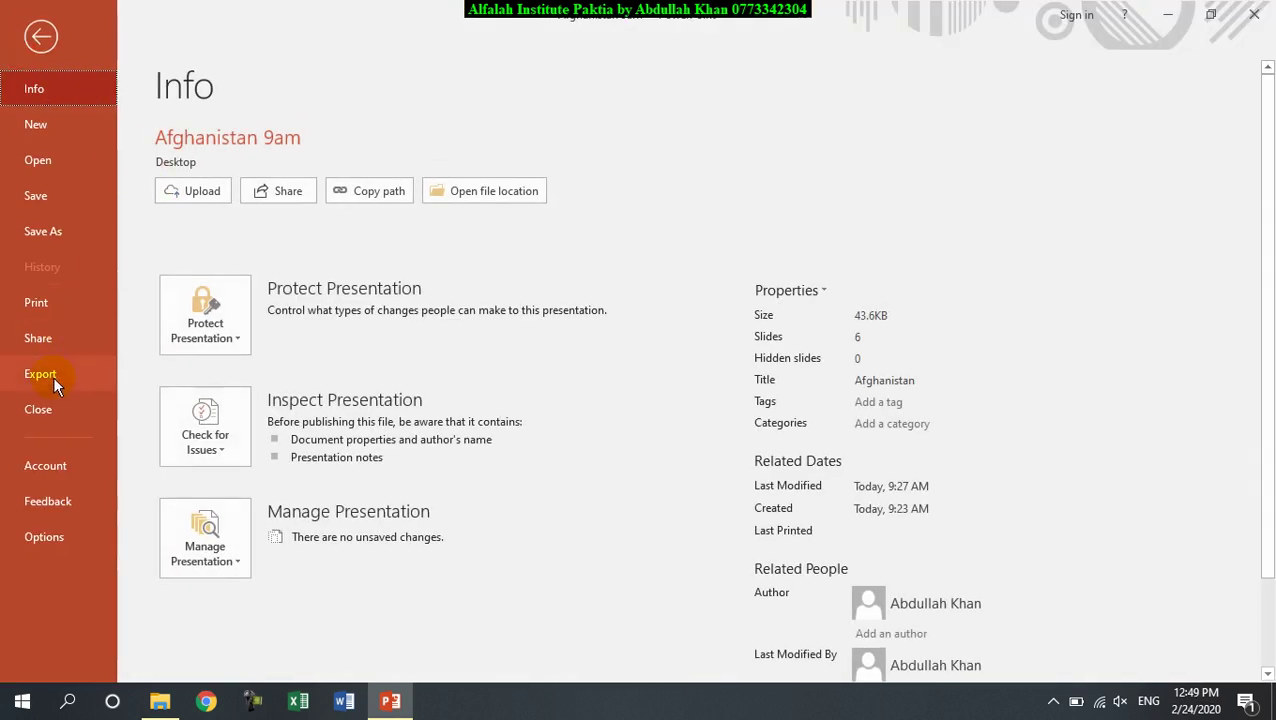
{"action": "left_click", "coordinate": [53, 376]}
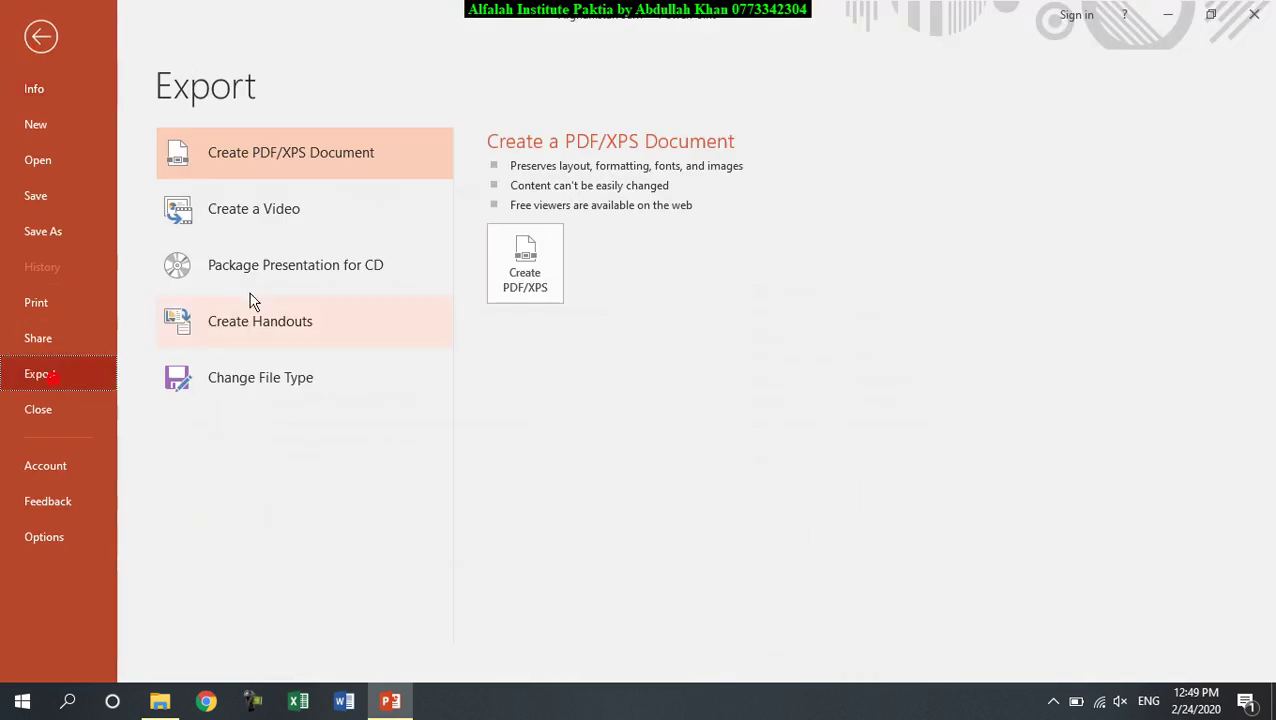
Step: Send the slides to Word as an Outline only handout via Create Handouts
{"action": "left_click", "coordinate": [313, 328]}
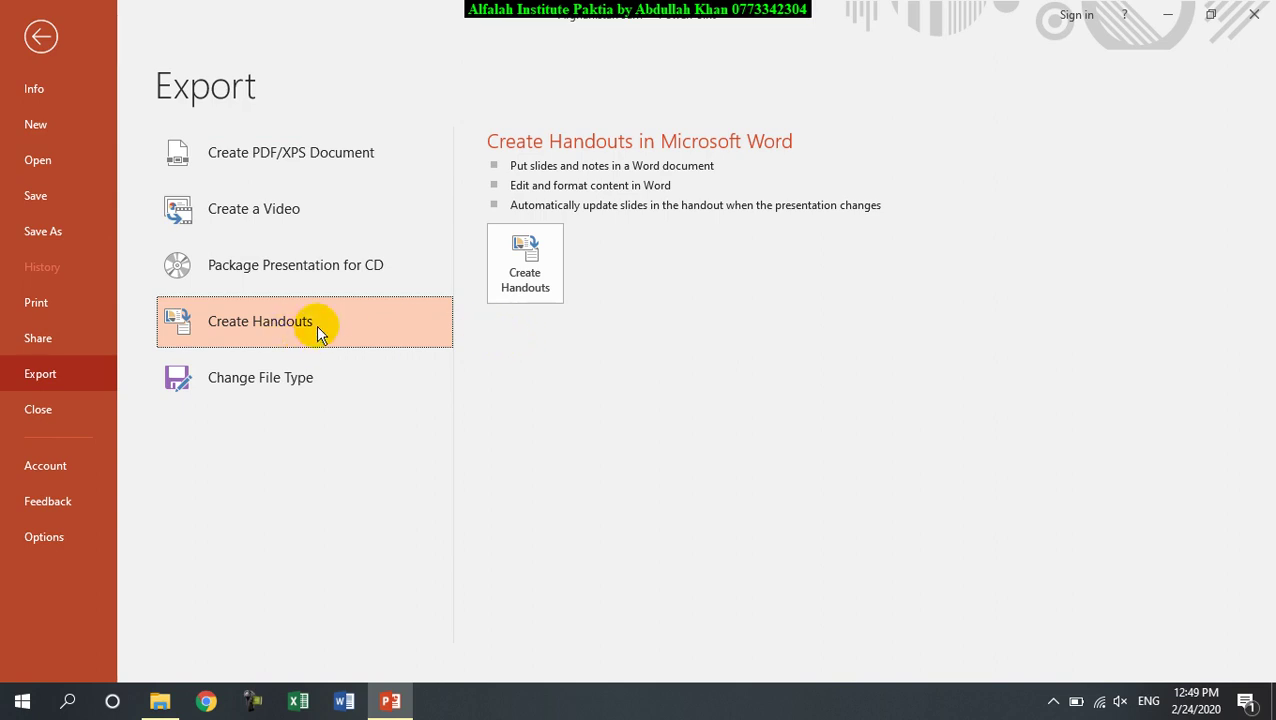
{"action": "left_click", "coordinate": [543, 278]}
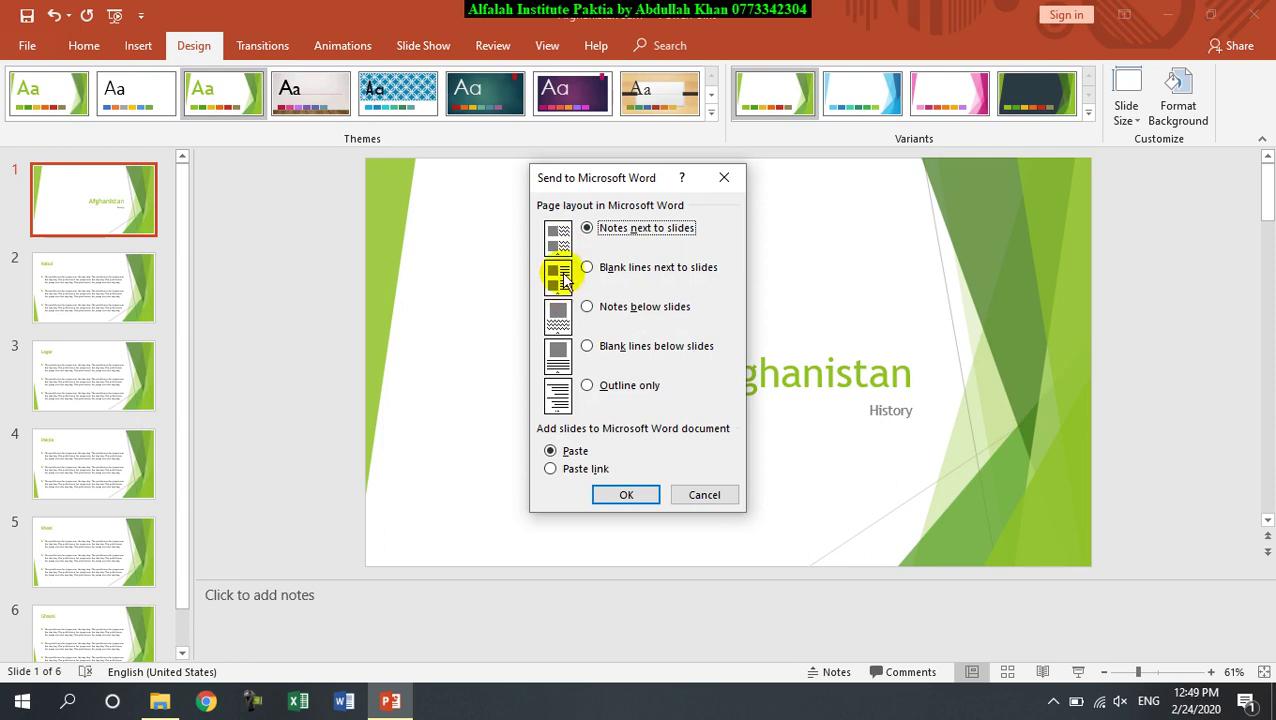
{"action": "left_click", "coordinate": [586, 386]}
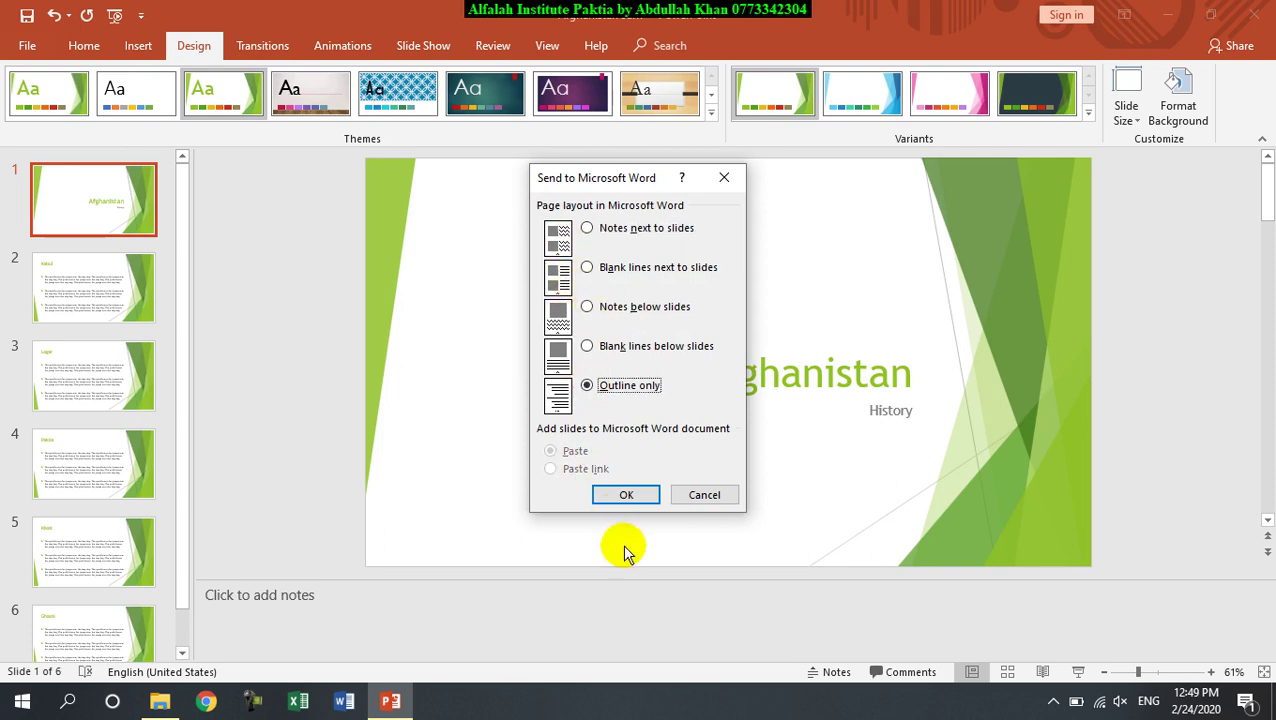
{"action": "left_click", "coordinate": [626, 494]}
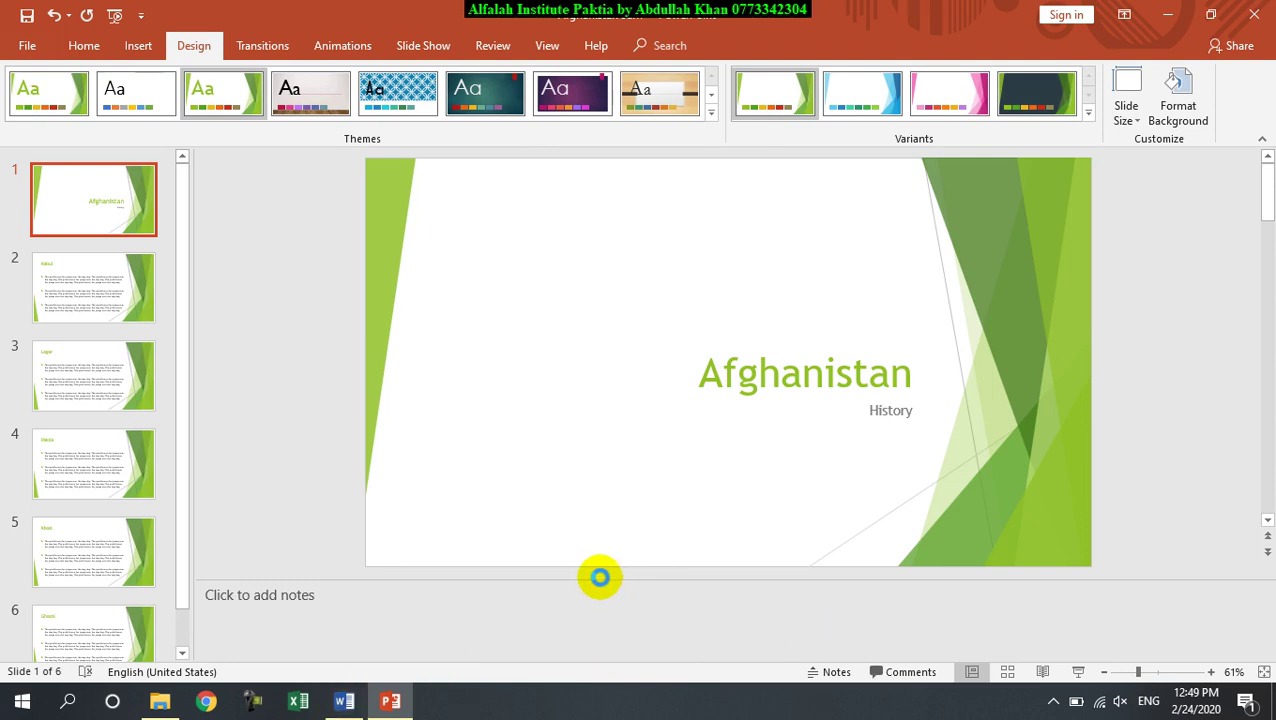
Step: Confirm the Word Document1 is still empty, then return to PowerPoint's couldn't-write-to-Word error
{"action": "mouse_move", "coordinate": [340, 695]}
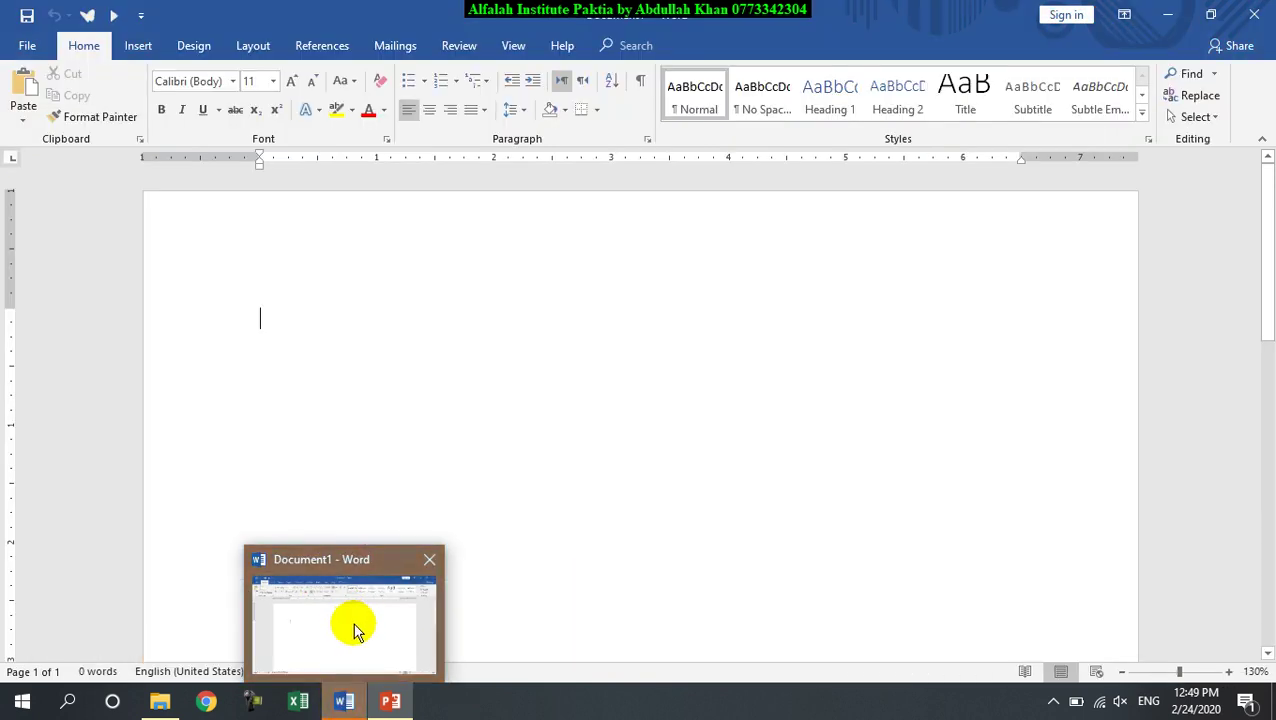
{"action": "left_click", "coordinate": [346, 622]}
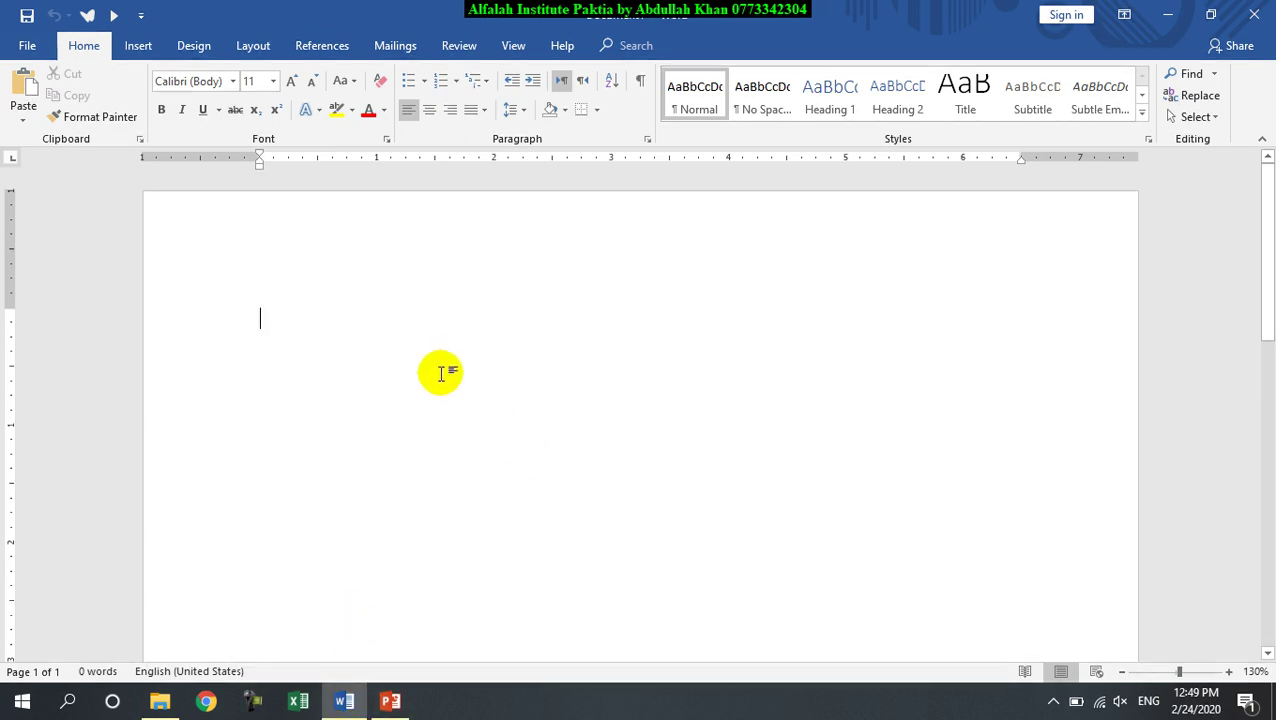
{"action": "scroll", "coordinate": [450, 385], "scroll_direction": "down", "scroll_amount": 5}
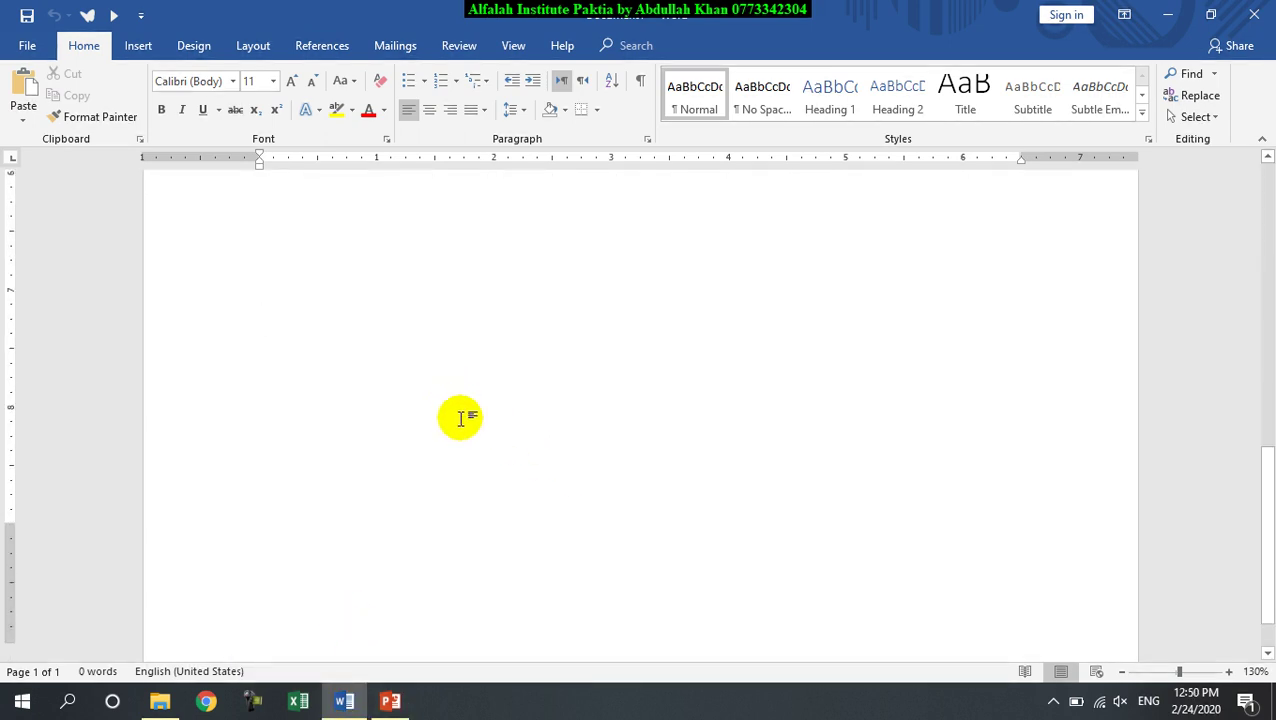
{"action": "scroll", "coordinate": [464, 416], "scroll_direction": "up", "scroll_amount": 4}
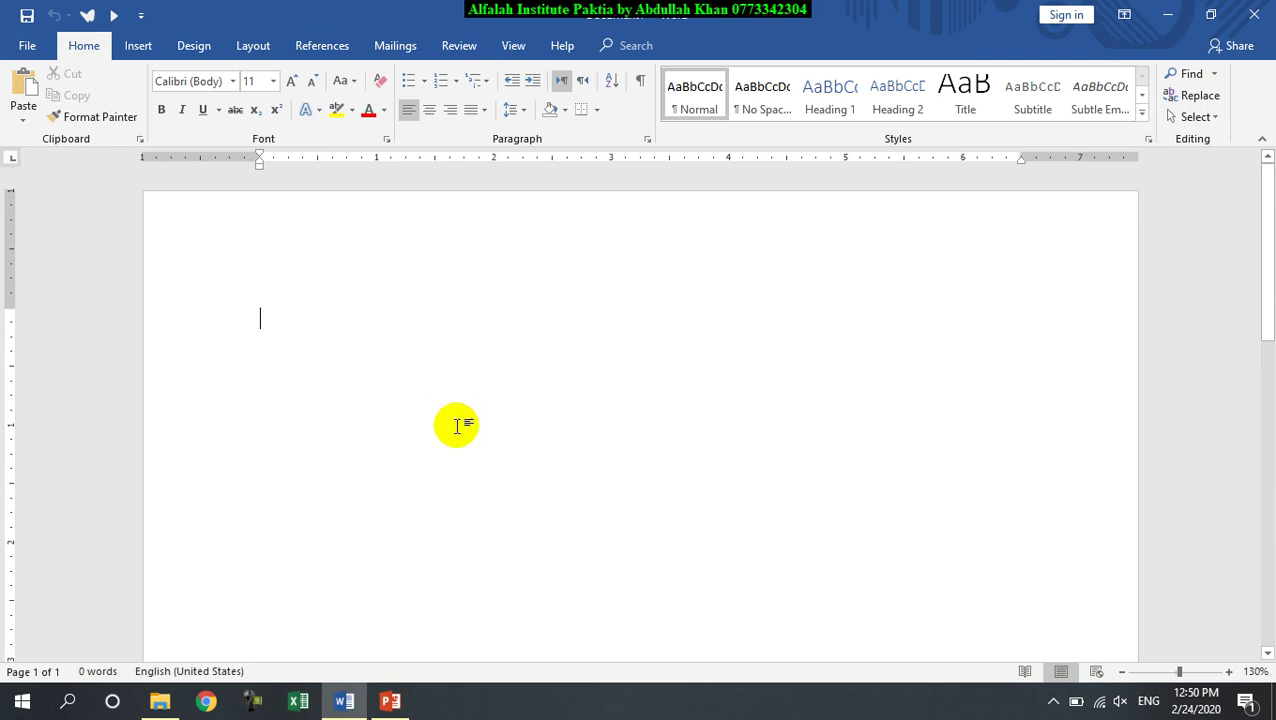
{"action": "scroll", "coordinate": [445, 425], "scroll_direction": "down", "scroll_amount": 2}
{"action": "left_click", "coordinate": [405, 701]}
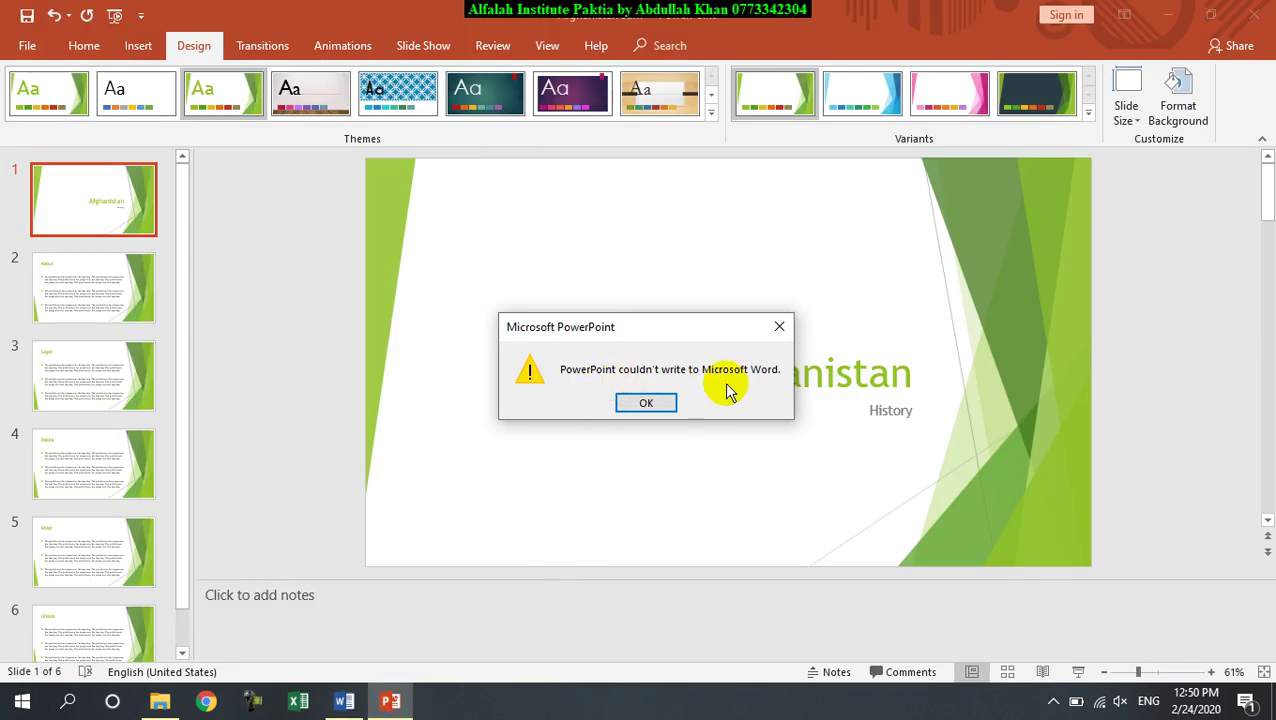
Step: Dismiss the Word error and close the blank Document1
{"action": "left_click", "coordinate": [646, 403]}
{"action": "mouse_move", "coordinate": [344, 701]}
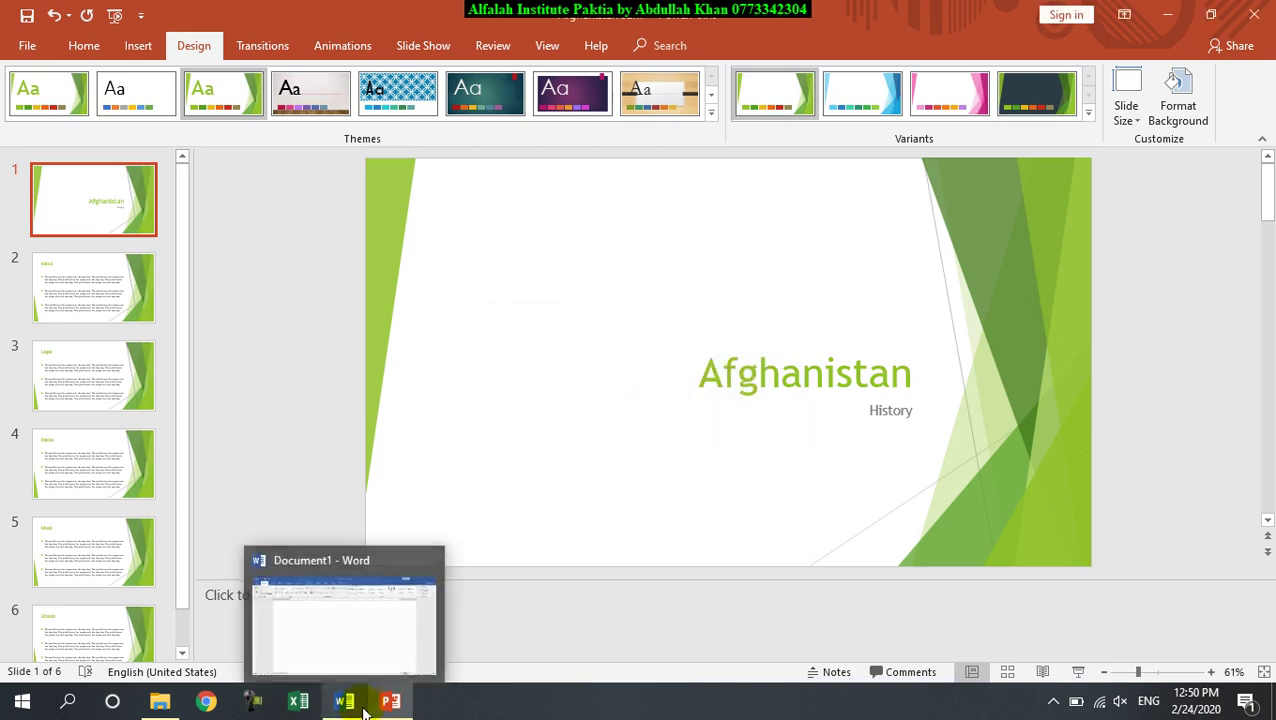
{"action": "left_click", "coordinate": [432, 559]}
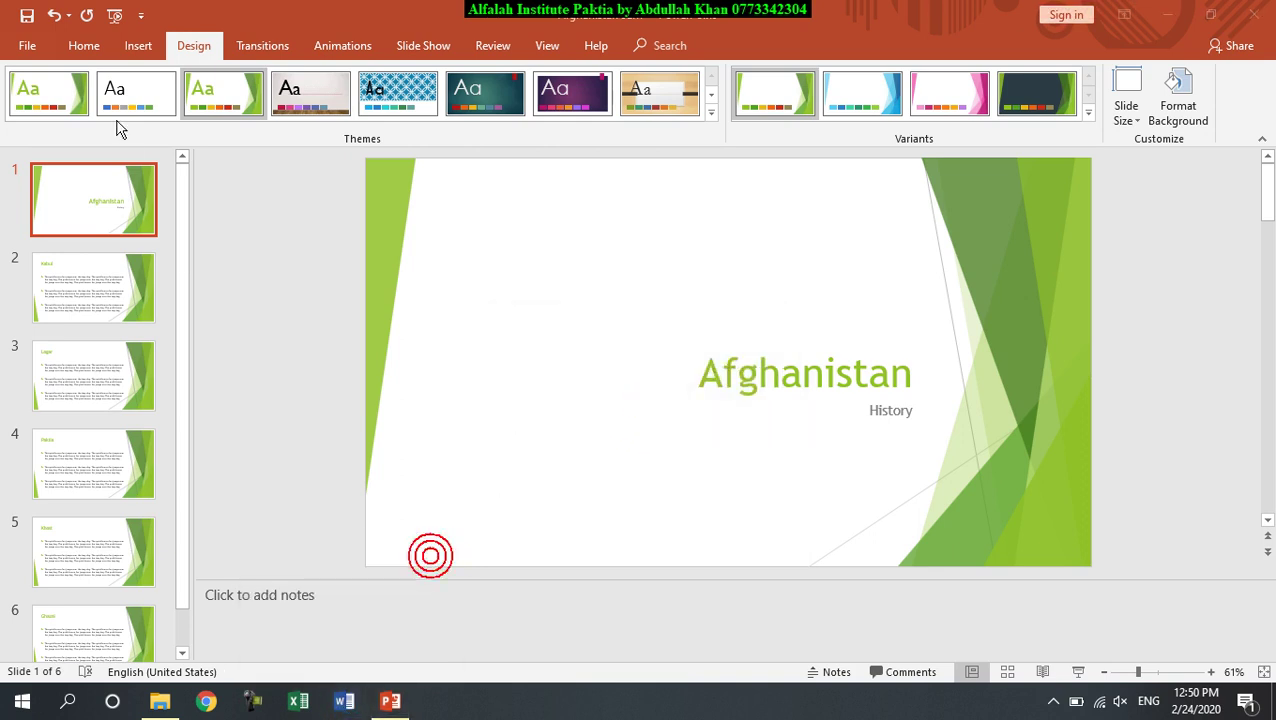
Step: Close PowerPoint without saving changes to Afghanistan 9am
{"action": "left_click", "coordinate": [28, 45]}
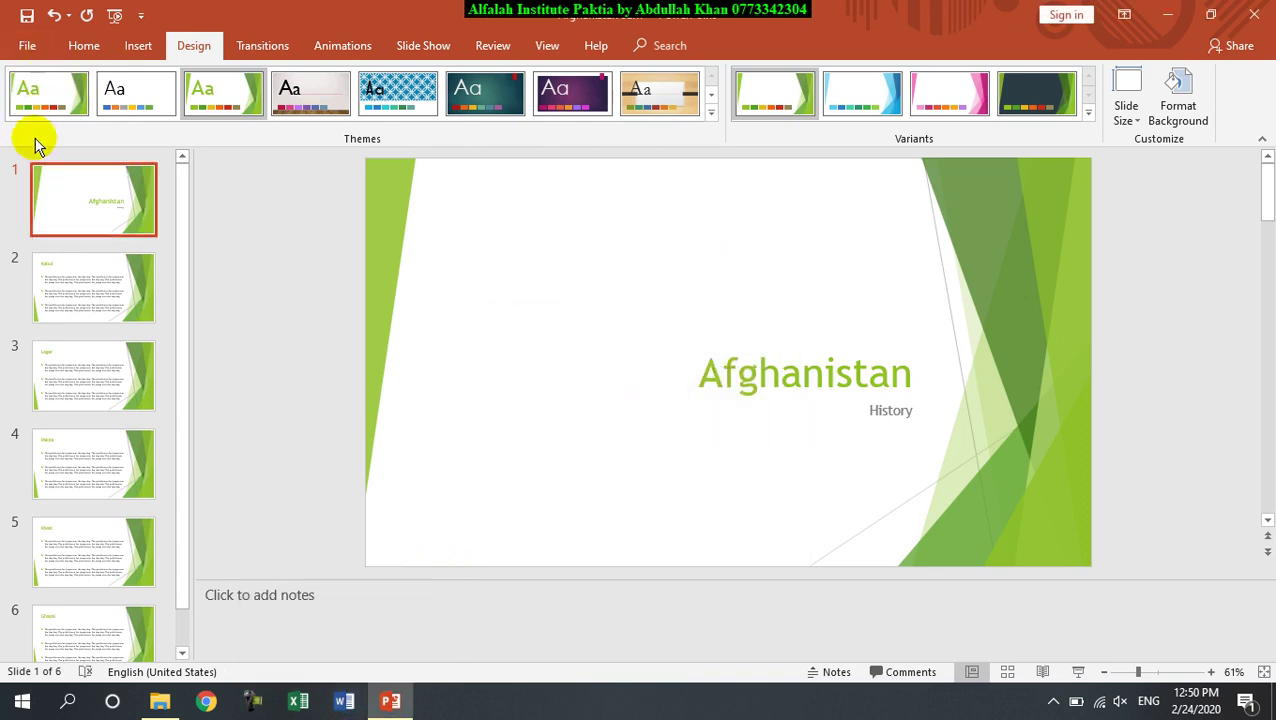
{"action": "left_click", "coordinate": [1250, 14]}
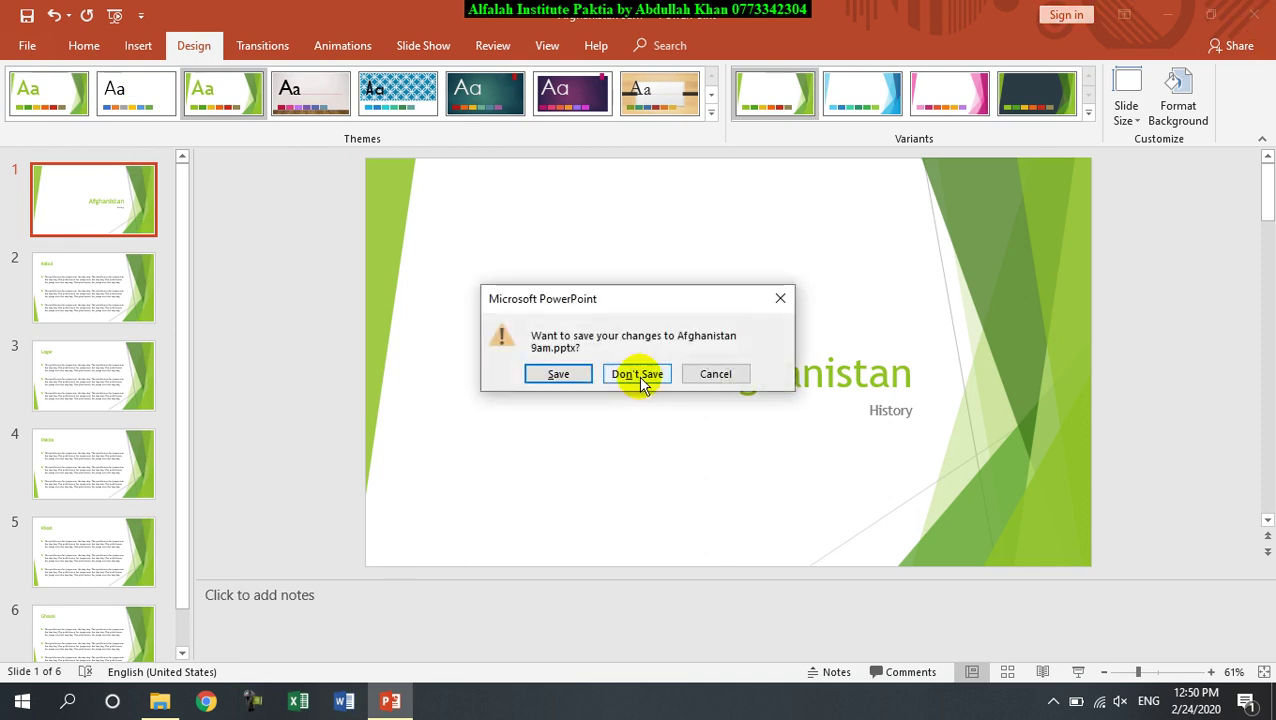
{"action": "left_click", "coordinate": [636, 376]}
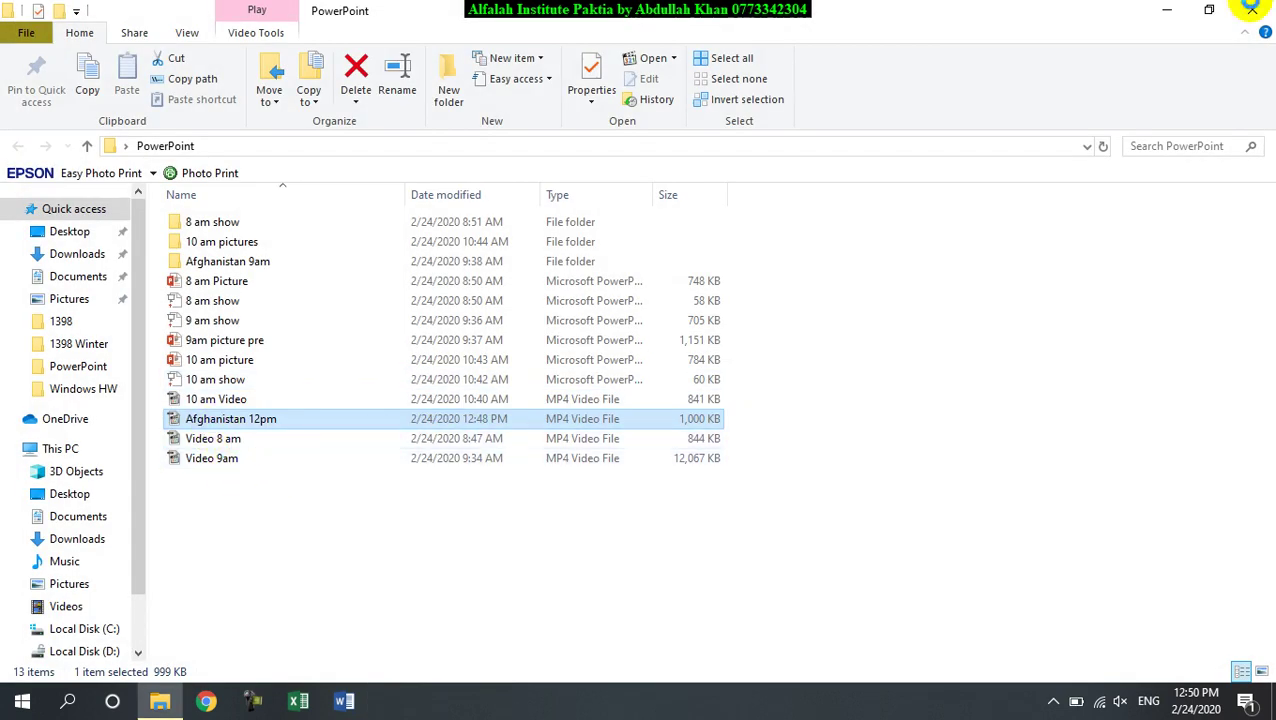
Step: Close File Explorer and refresh the desktop
{"action": "left_click", "coordinate": [1250, 10]}
{"action": "right_click", "coordinate": [398, 214]}
{"action": "left_click", "coordinate": [420, 273]}
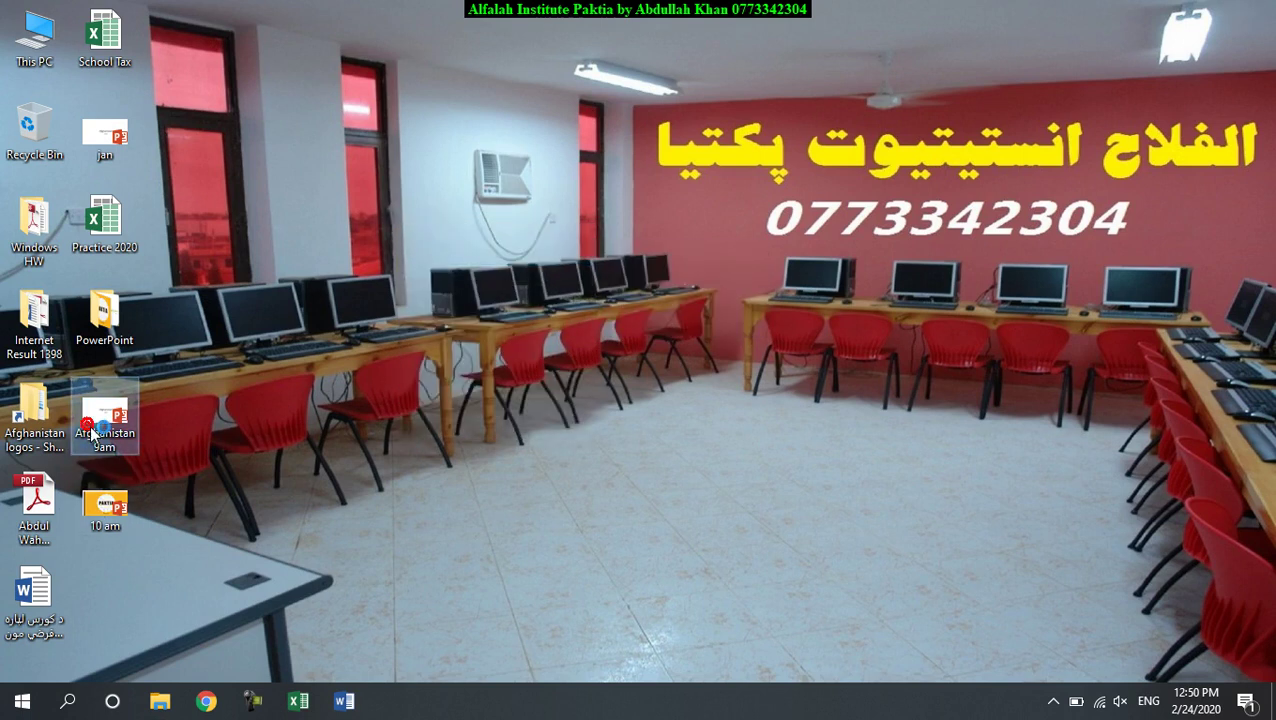
Step: Reopen Afghanistan 9am and send it to Word as an Outline only handout
{"action": "double_click", "coordinate": [90, 432]}
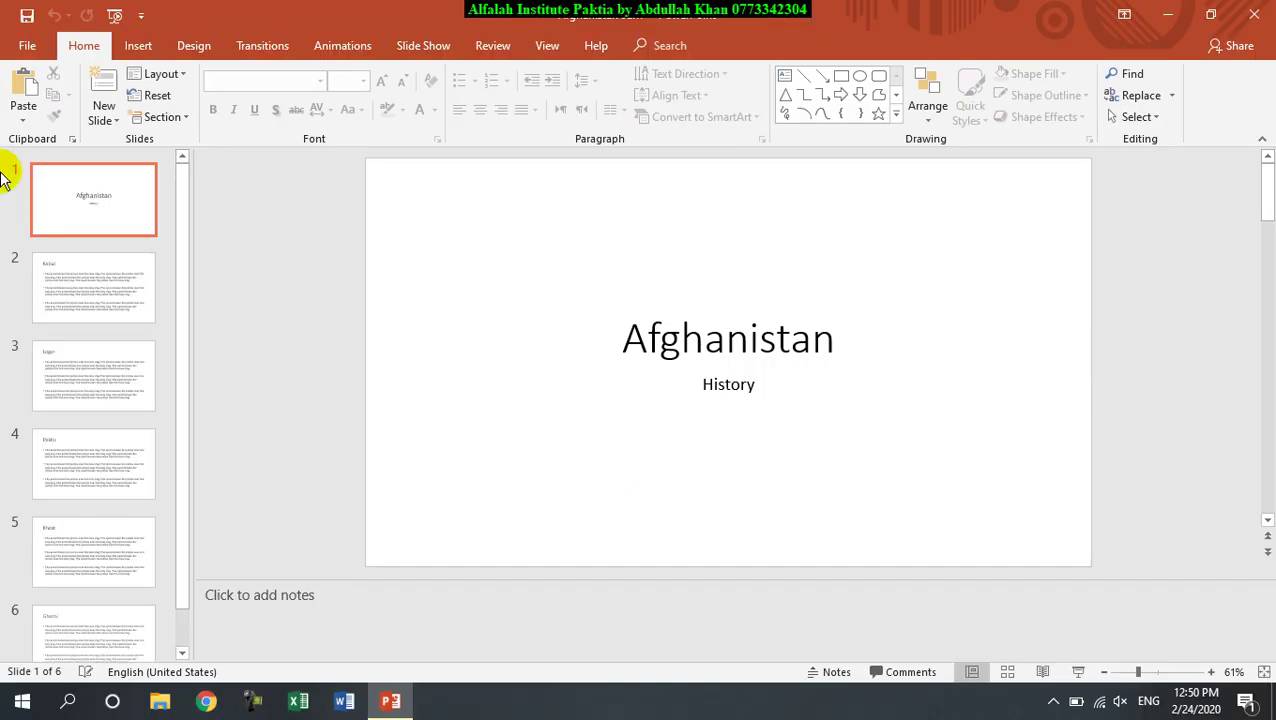
{"action": "left_click", "coordinate": [27, 45]}
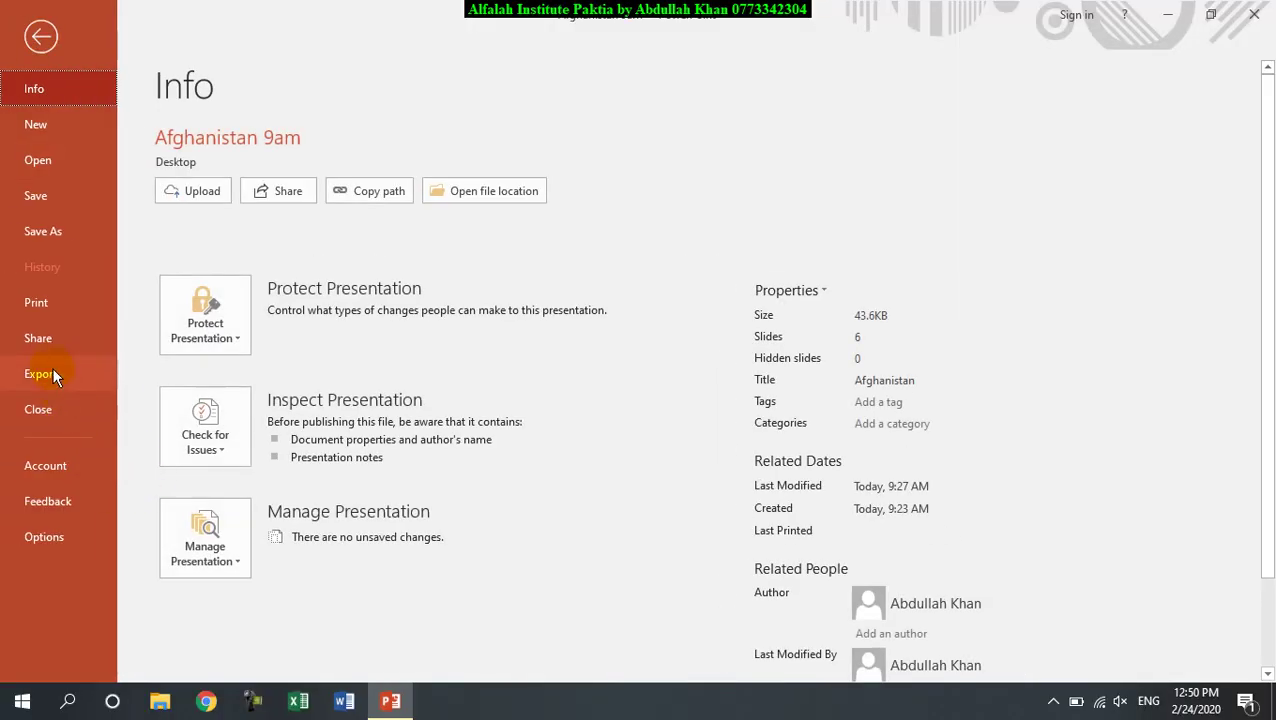
{"action": "left_click", "coordinate": [53, 374]}
{"action": "left_click", "coordinate": [277, 332]}
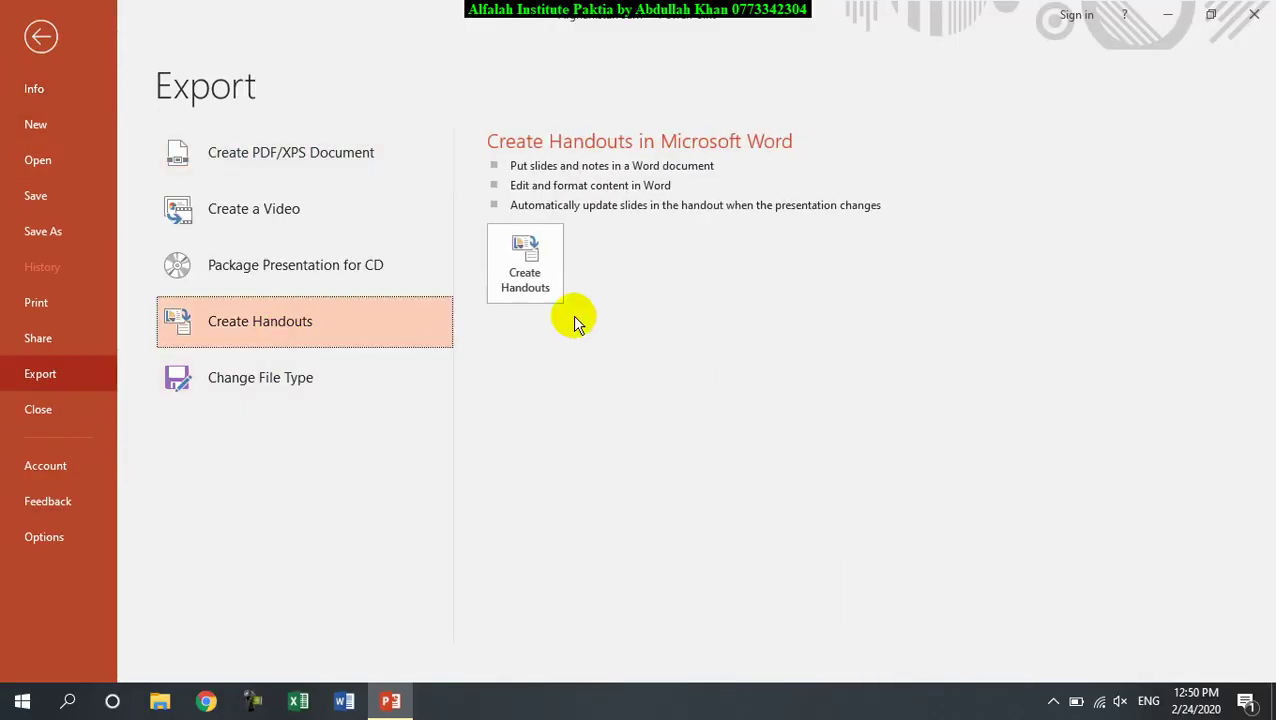
{"action": "left_click", "coordinate": [548, 288]}
{"action": "left_click", "coordinate": [587, 386]}
{"action": "left_click", "coordinate": [626, 495]}
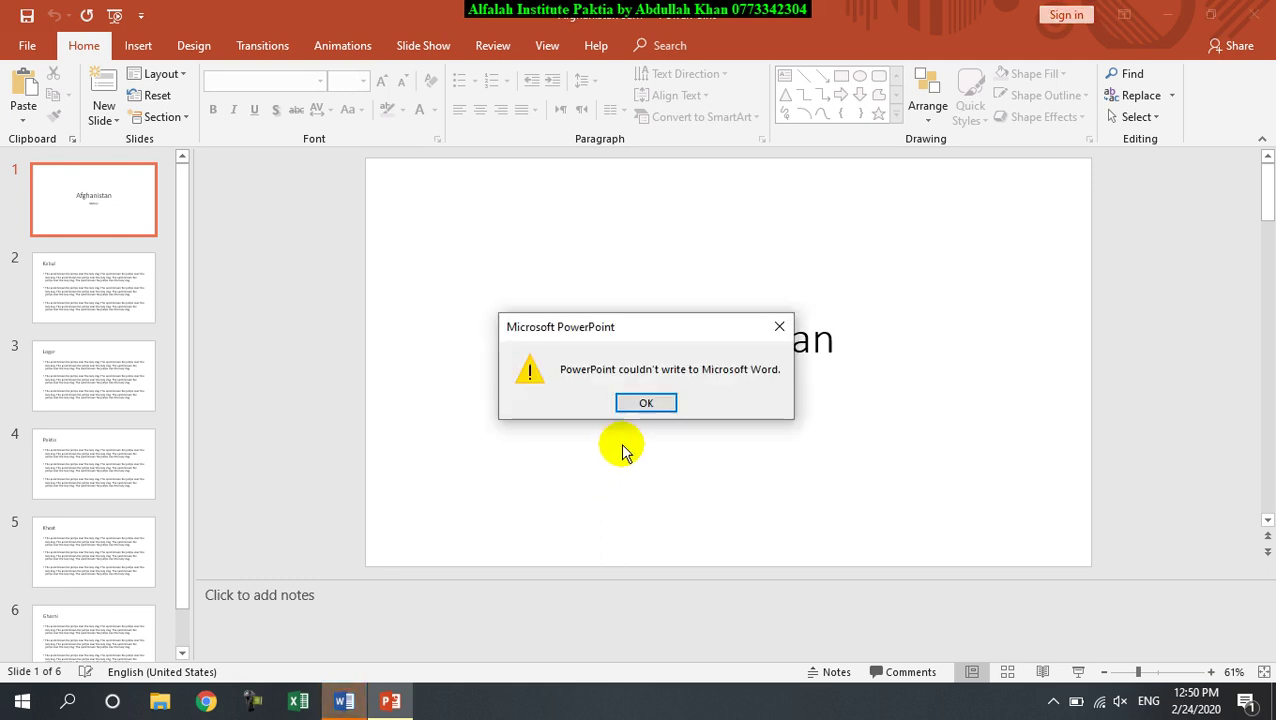
Step: Dismiss the couldn't-write-to-Word error and close the blank Word document
{"action": "left_click", "coordinate": [628, 401]}
{"action": "left_click", "coordinate": [344, 701]}
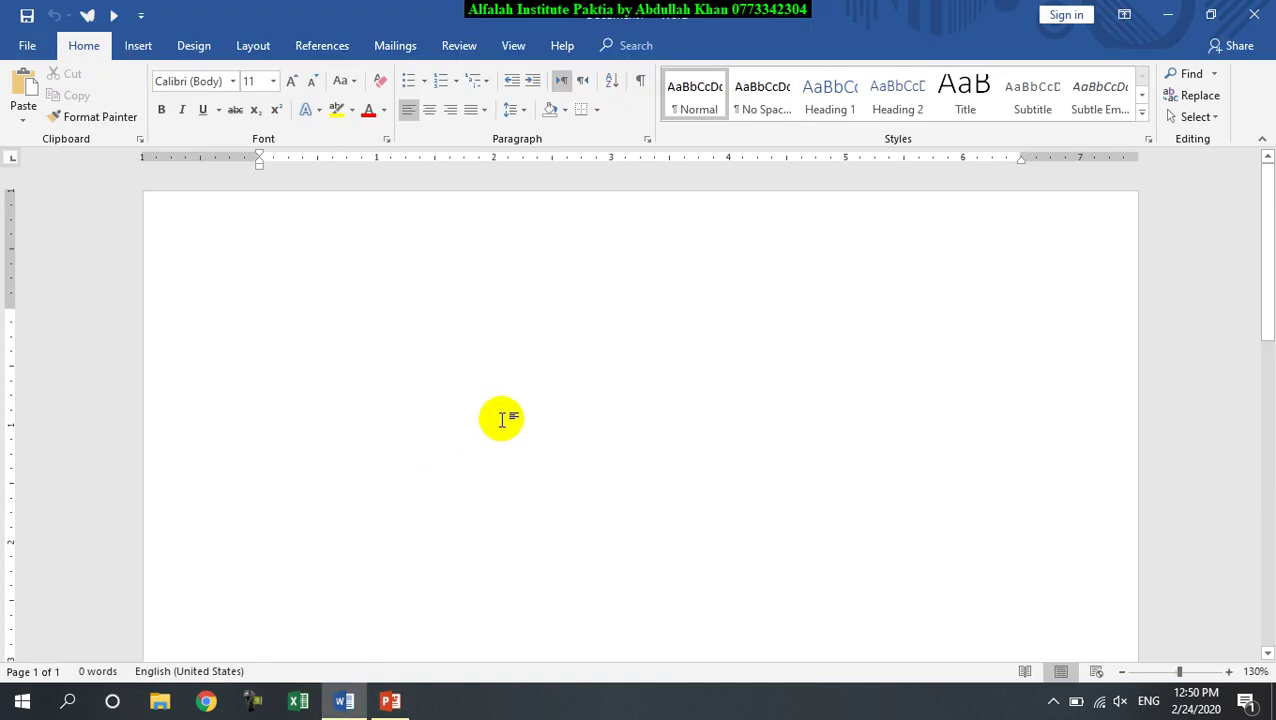
{"action": "left_click", "coordinate": [1254, 14]}
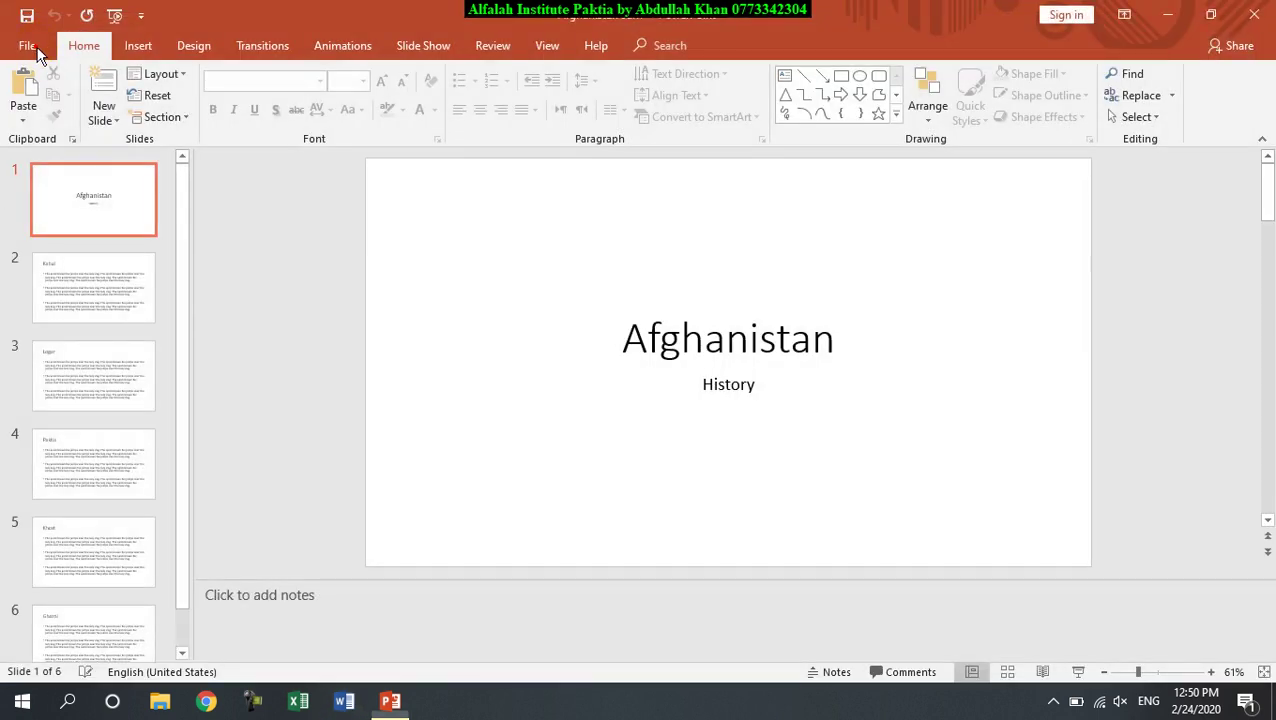
Step: Browse the Change File Type choices, then return to the Afghanistan and History title text
{"action": "left_click", "coordinate": [30, 45]}
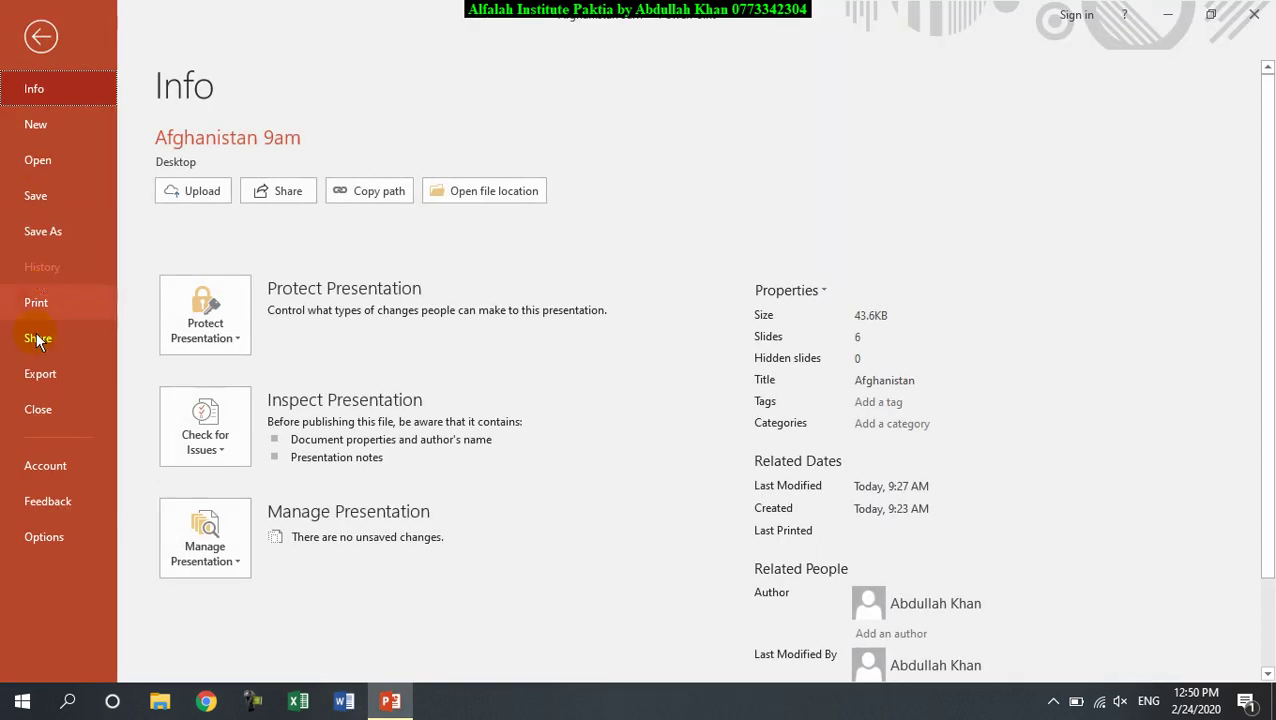
{"action": "left_click", "coordinate": [57, 373]}
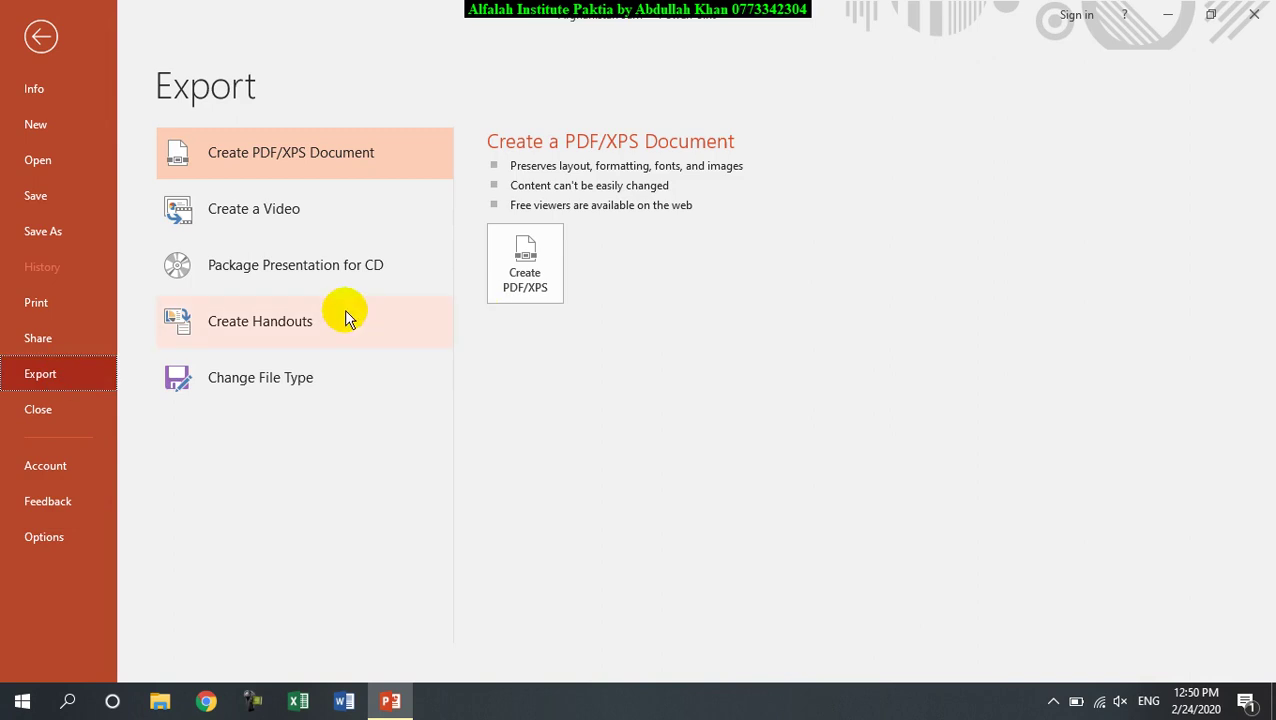
{"action": "left_click", "coordinate": [264, 377]}
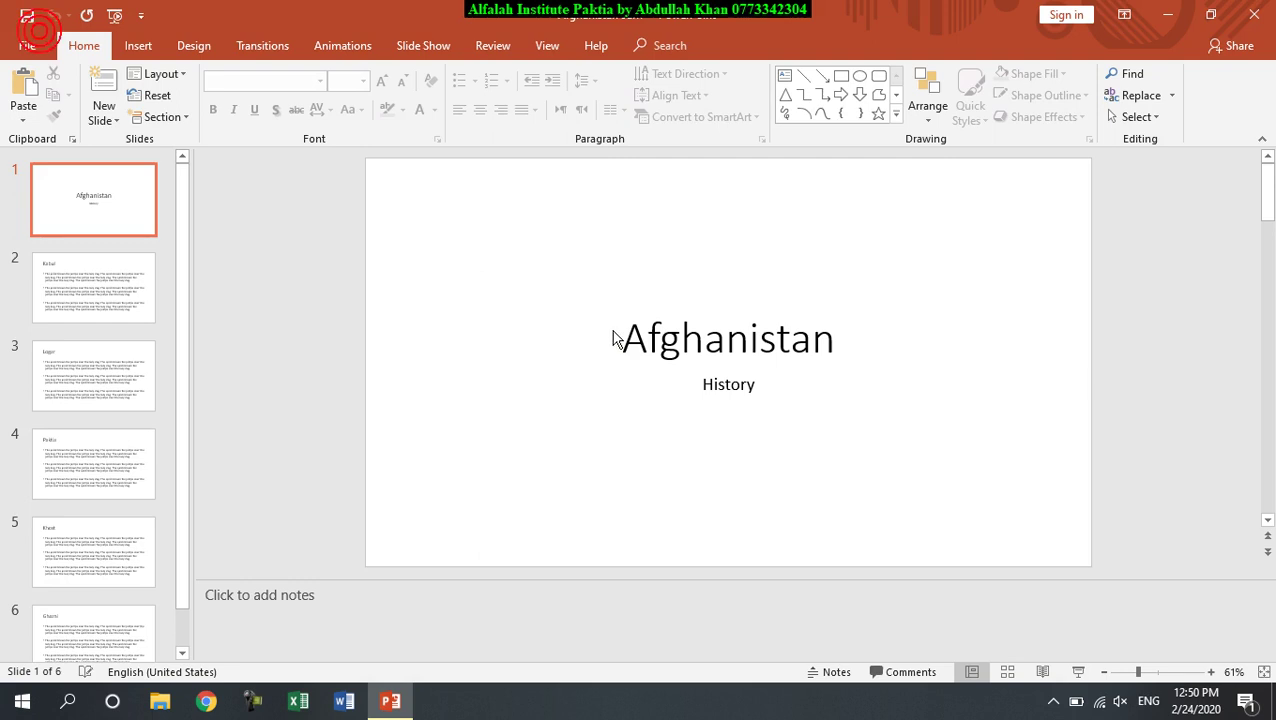
{"action": "left_click", "coordinate": [41, 33]}
{"action": "left_click", "coordinate": [650, 334]}
{"action": "left_click", "coordinate": [727, 335]}
{"action": "left_click", "coordinate": [703, 387]}
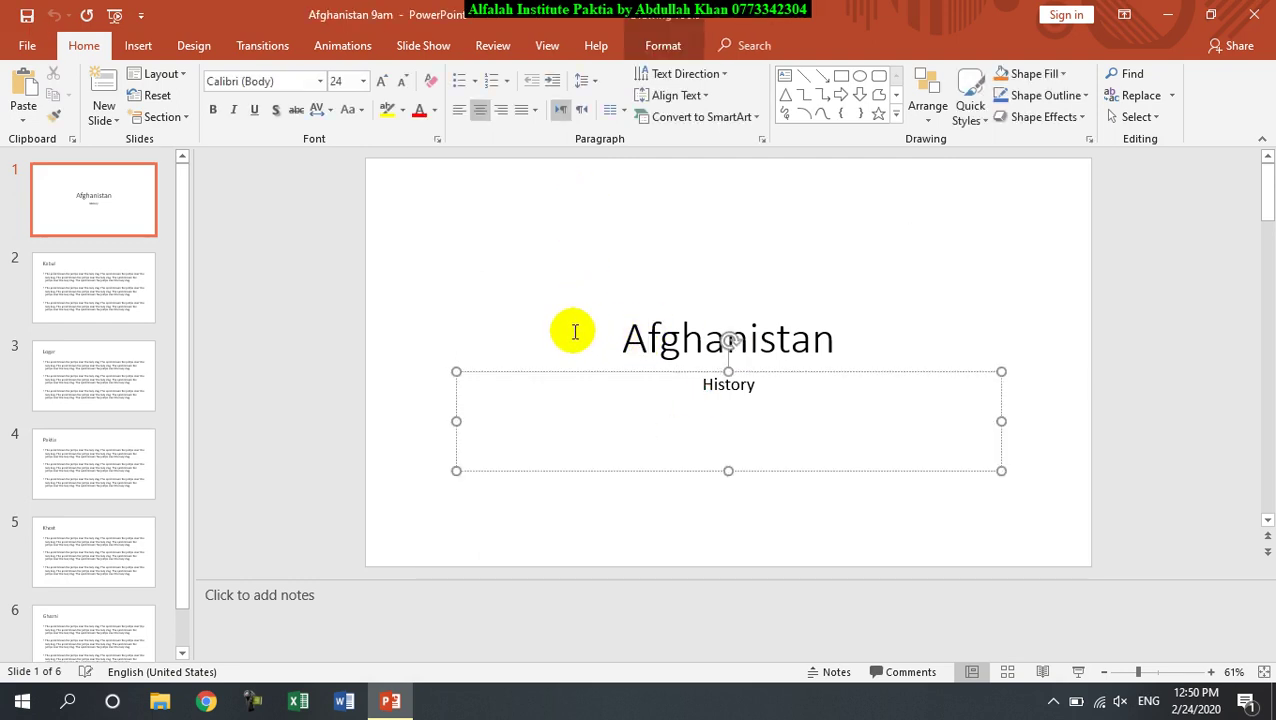
Step: Run the slide show from the beginning through the Ghazni slide
{"action": "key", "text": "F5"}
{"action": "left_click", "coordinate": [573, 326]}
{"action": "left_click", "coordinate": [573, 326]}
{"action": "left_click", "coordinate": [572, 325]}
{"action": "left_click", "coordinate": [572, 325]}
{"action": "left_click", "coordinate": [572, 325]}
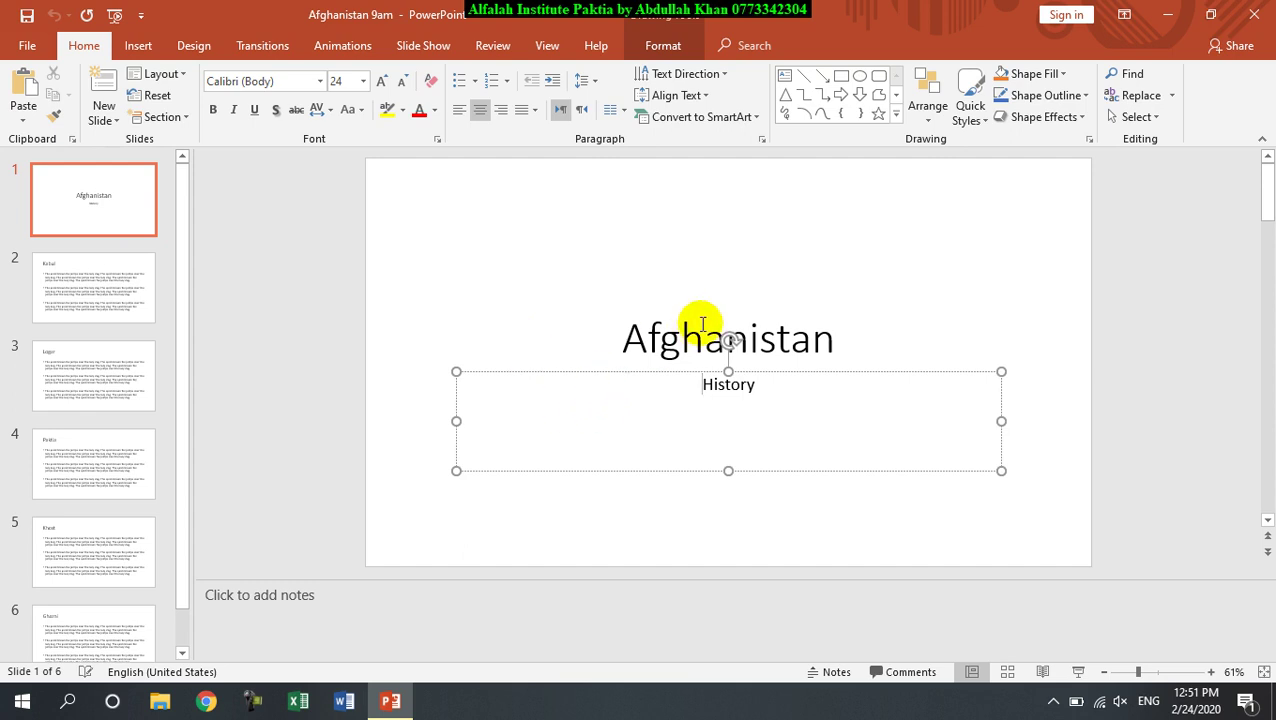
Step: Save the deck as PowerPoint Show '12pm show' in the PowerPoint folder and close PowerPoint
{"action": "left_click", "coordinate": [27, 45]}
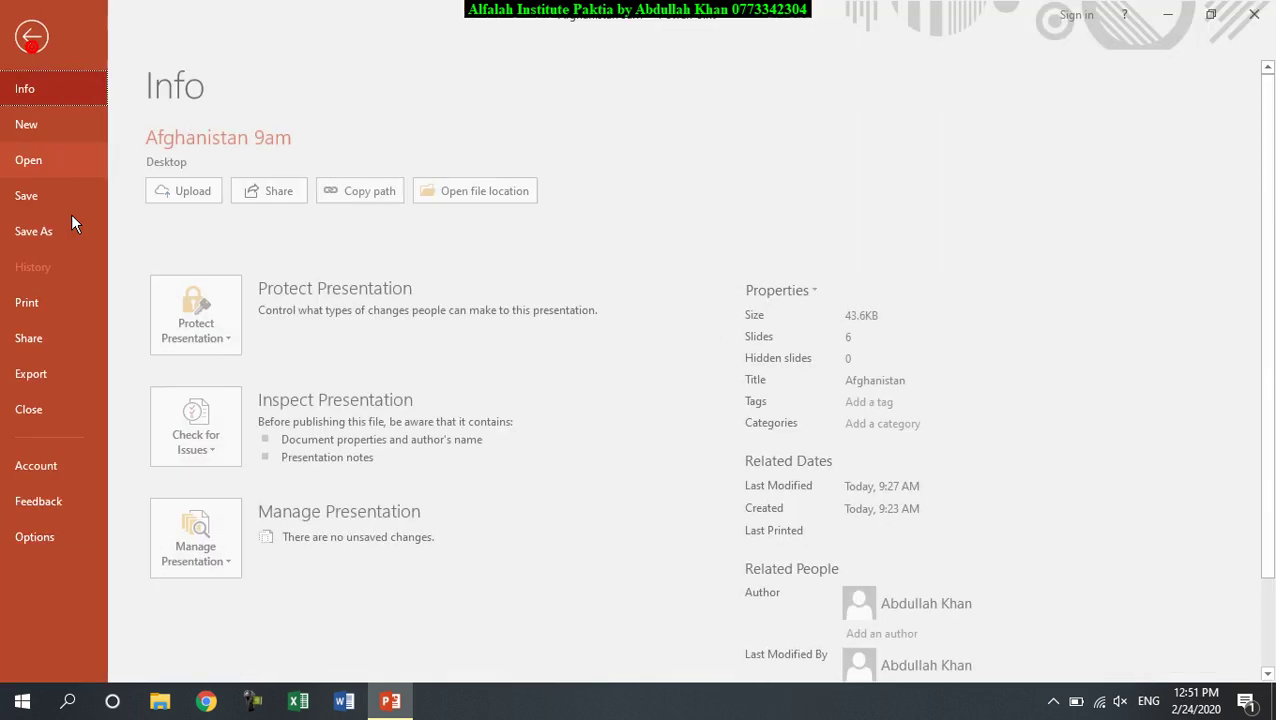
{"action": "left_click", "coordinate": [66, 361]}
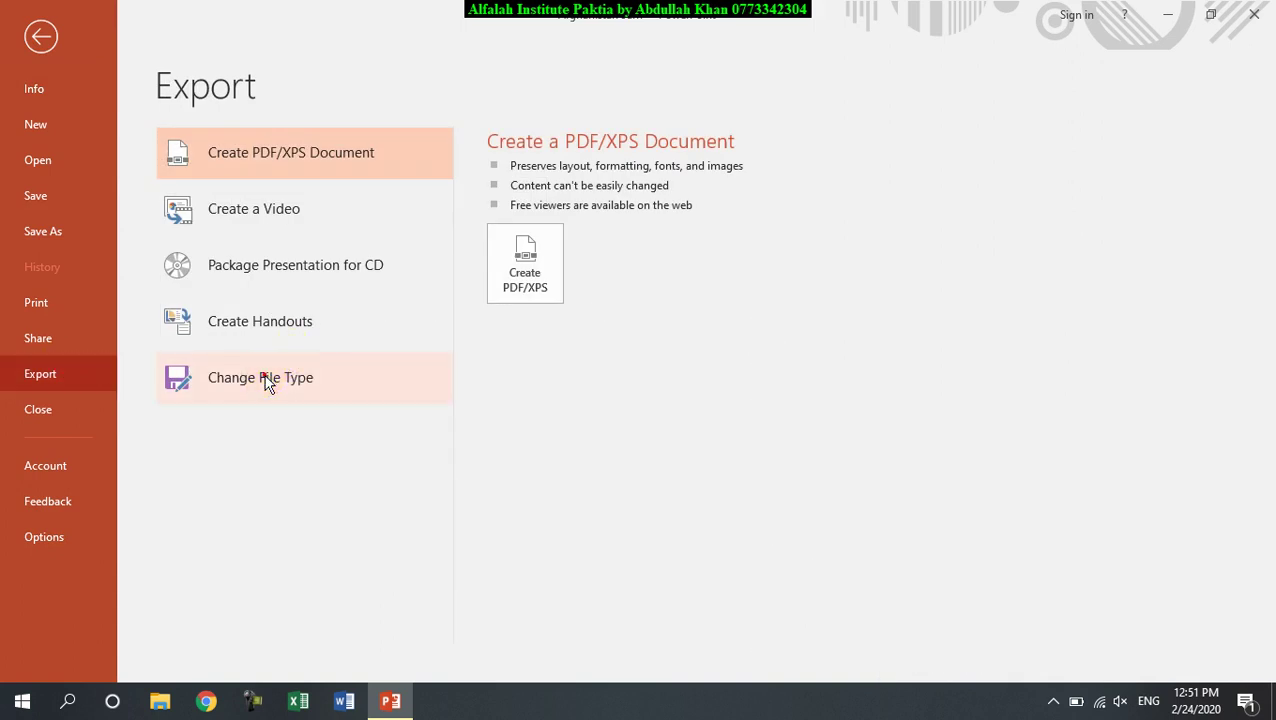
{"action": "left_click", "coordinate": [265, 377]}
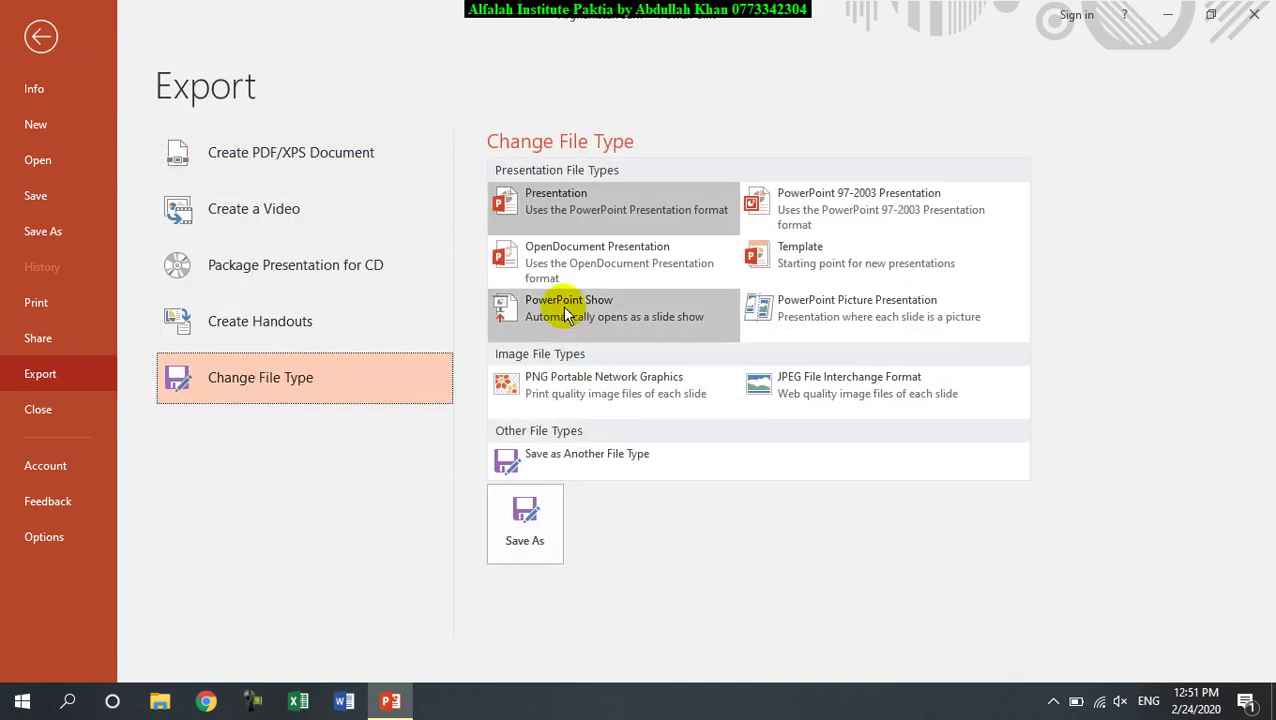
{"action": "double_click", "coordinate": [566, 314]}
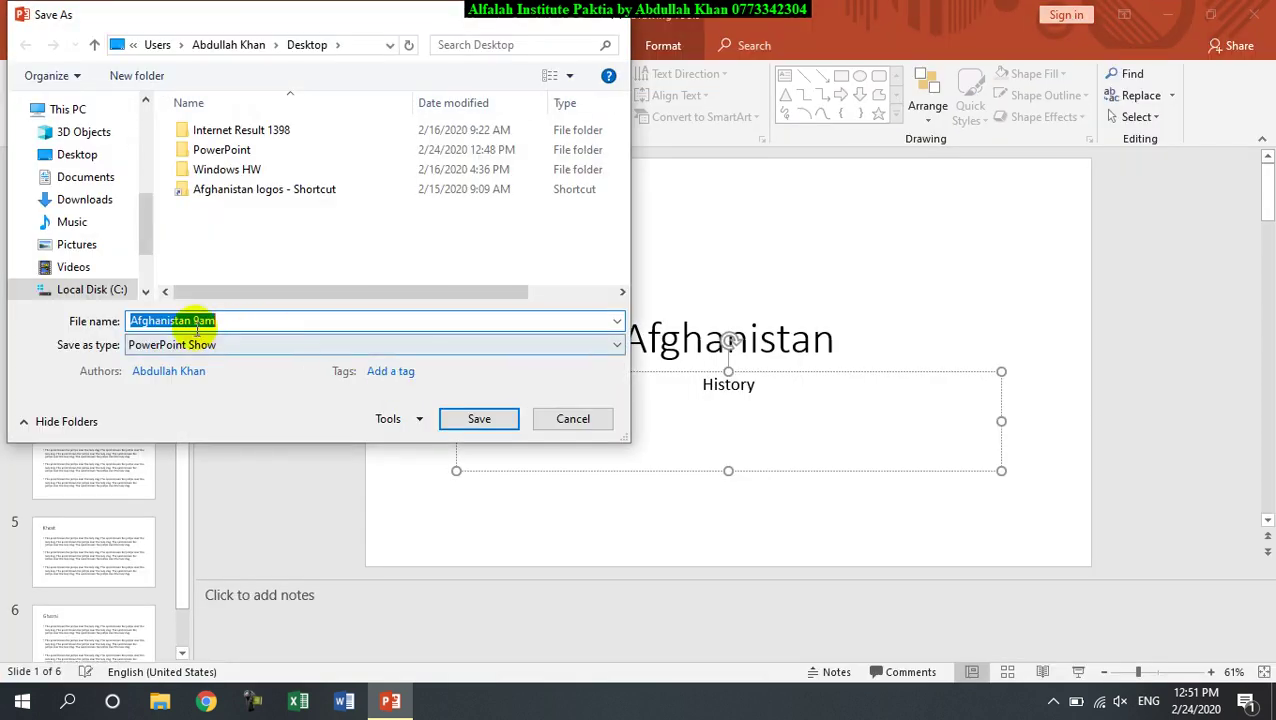
{"action": "type", "text": "12"}
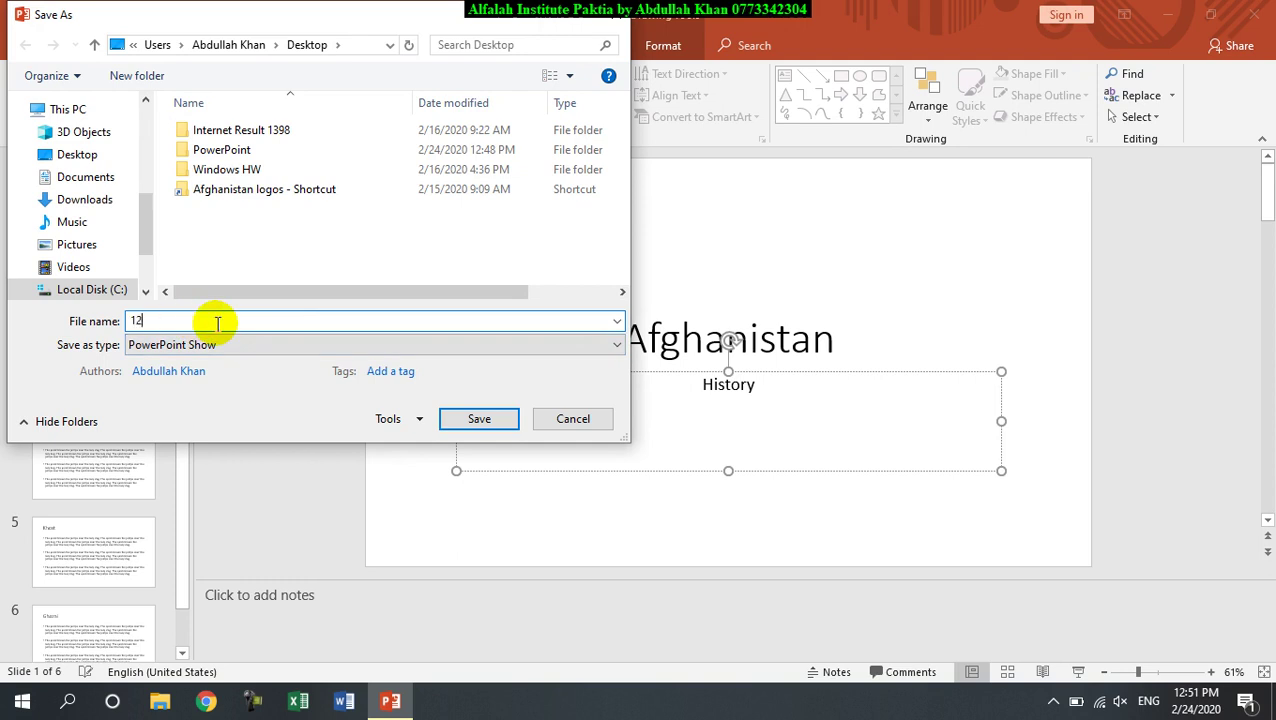
{"action": "type", "text": "pm show"}
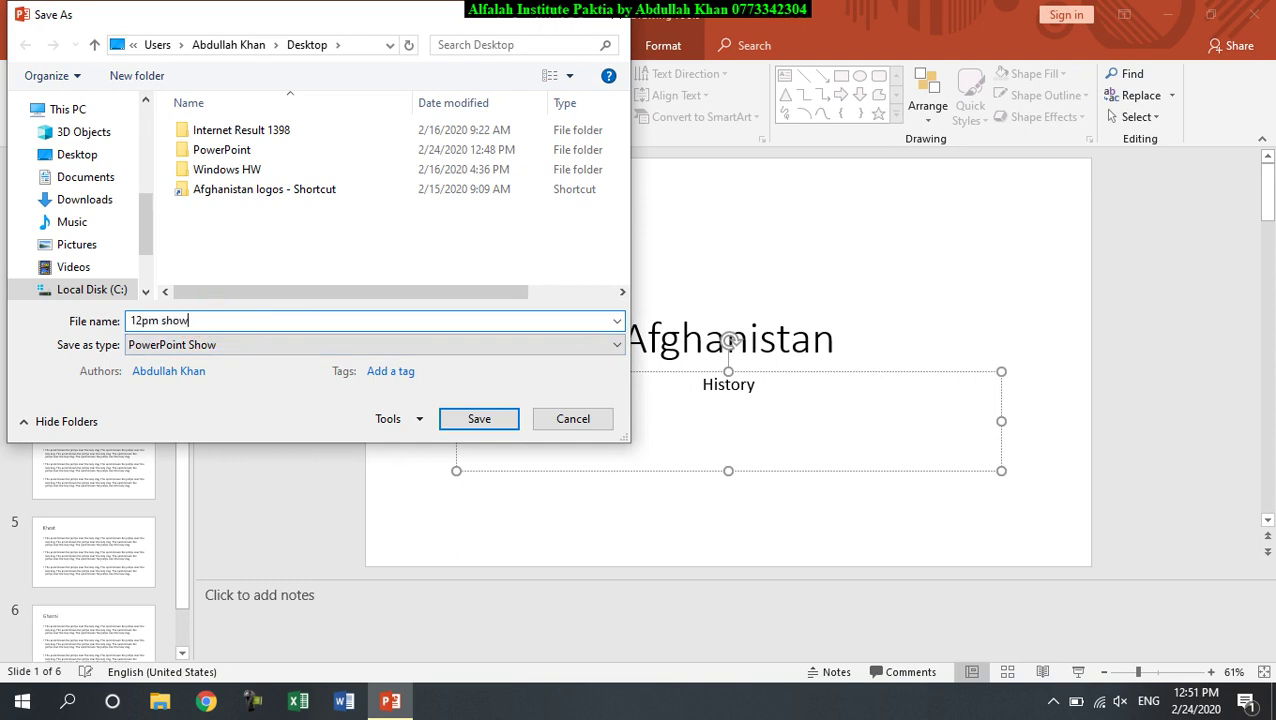
{"action": "double_click", "coordinate": [220, 148]}
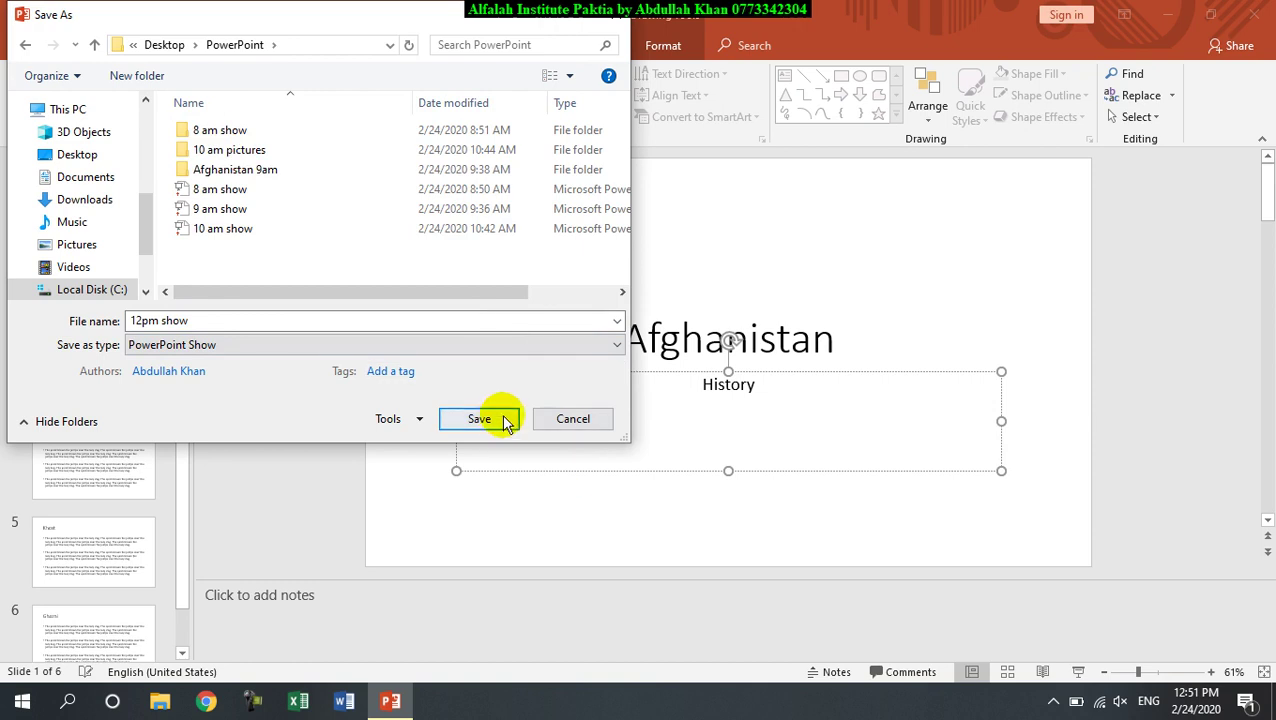
{"action": "left_click", "coordinate": [479, 419]}
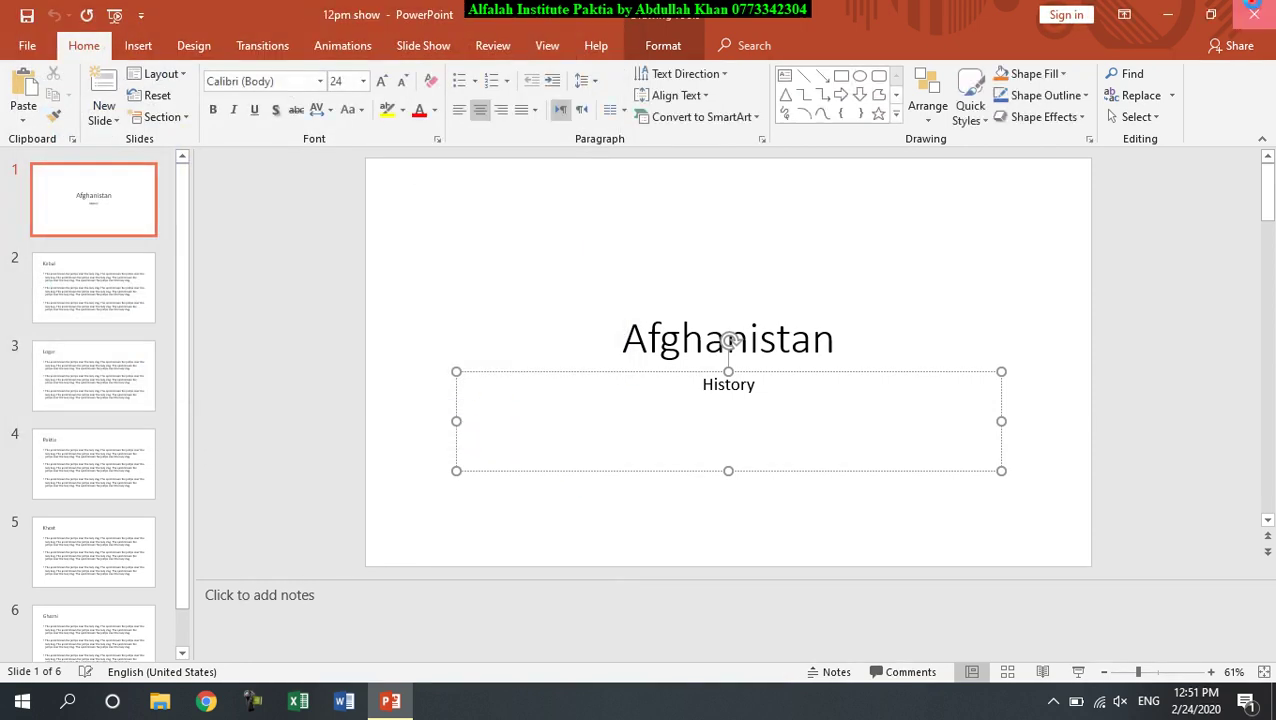
{"action": "key", "text": "alt+F4"}
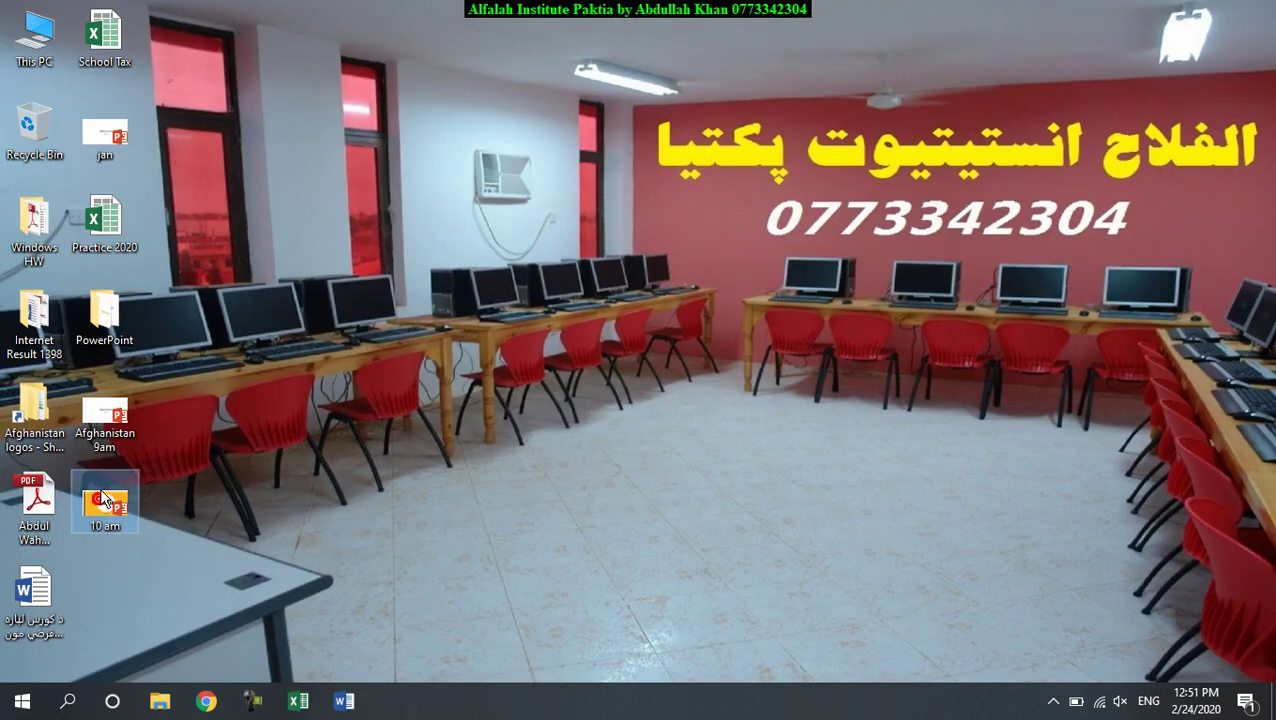
Step: Launch 12pm show from the PowerPoint folder and click through its slides
{"action": "double_click", "coordinate": [108, 318]}
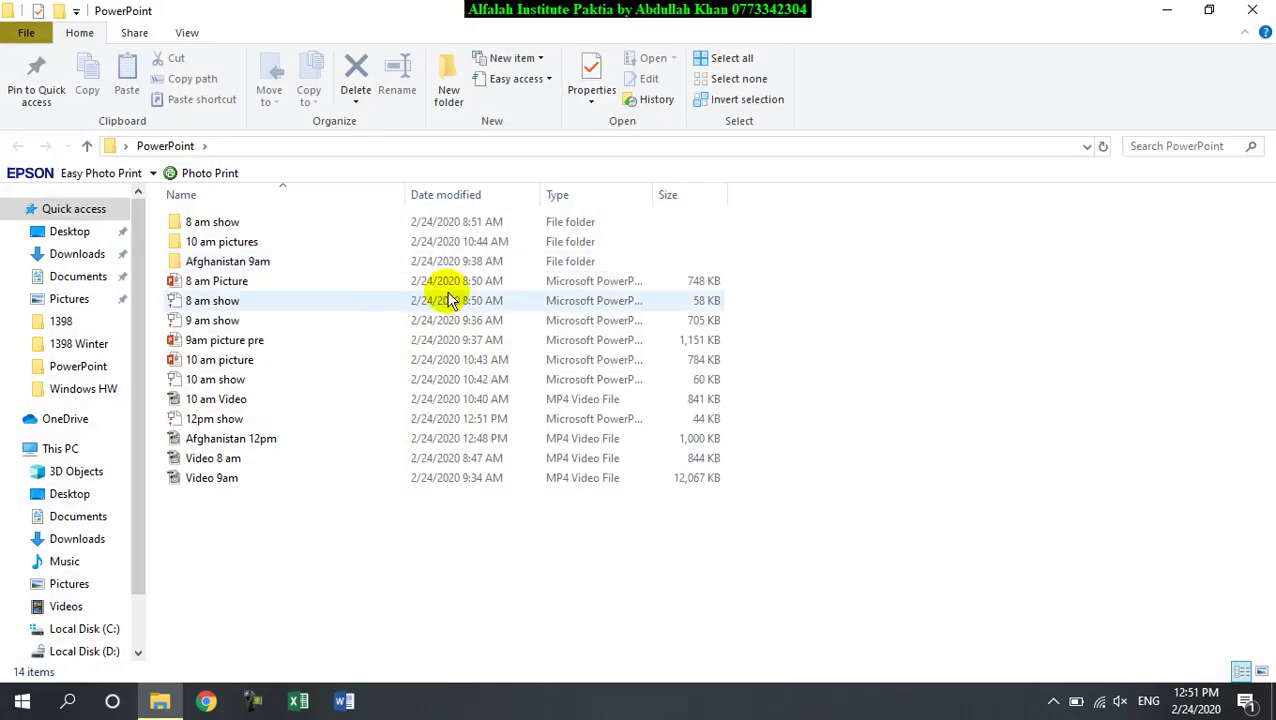
{"action": "left_click", "coordinate": [192, 419]}
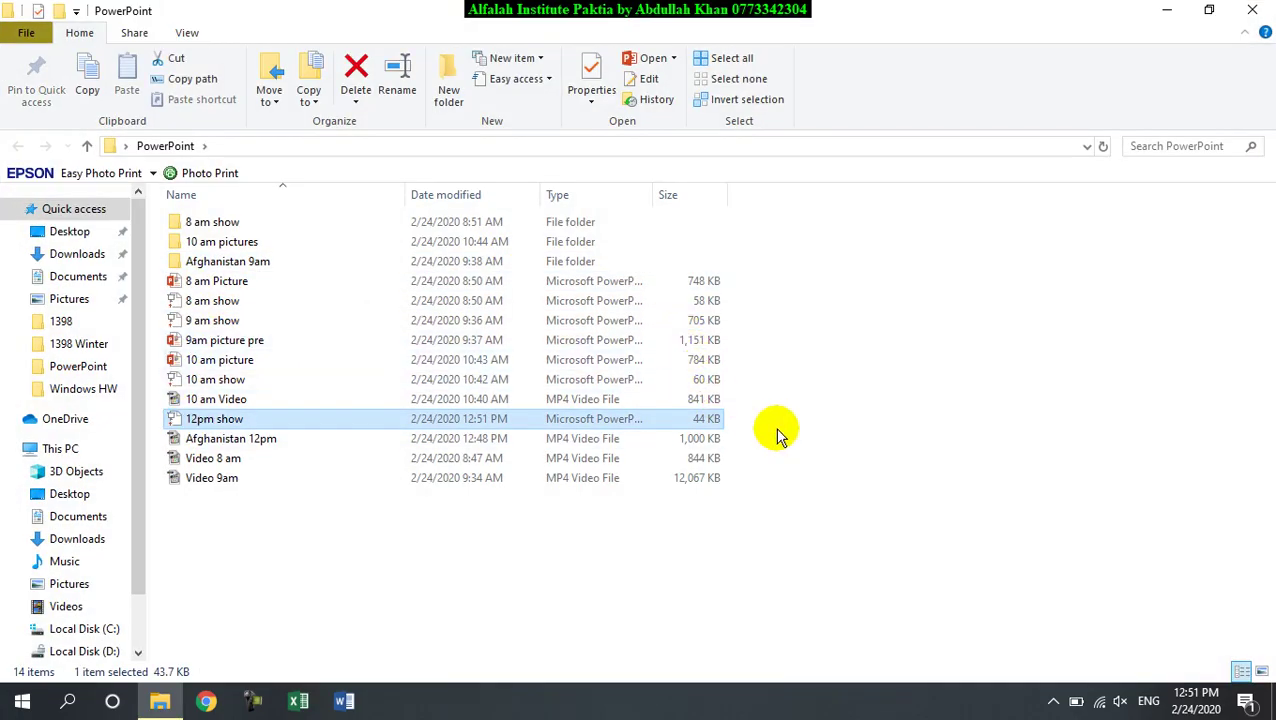
{"action": "key", "text": "Return"}
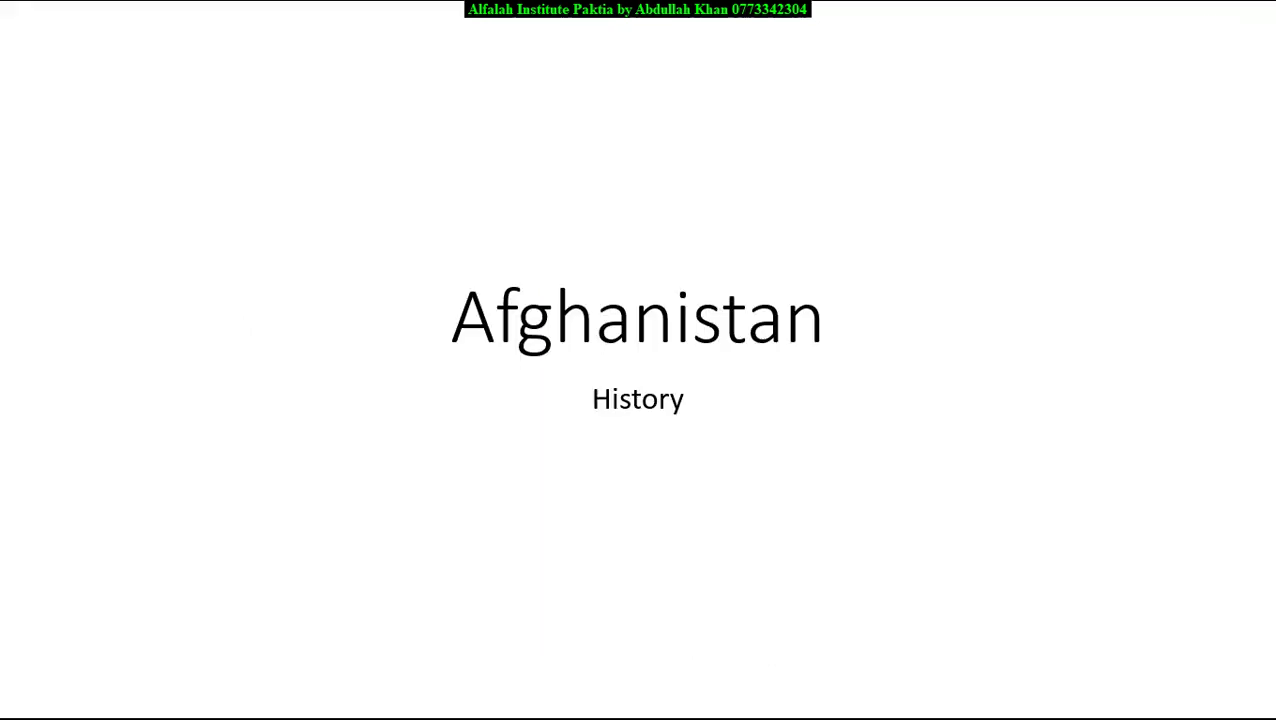
{"action": "left_click", "coordinate": [527, 394]}
{"action": "left_click", "coordinate": [528, 394]}
{"action": "left_click", "coordinate": [528, 394]}
{"action": "left_click", "coordinate": [528, 394]}
Step: End the slide show and reopen Afghanistan 9am from the desktop
{"action": "left_click", "coordinate": [530, 397]}
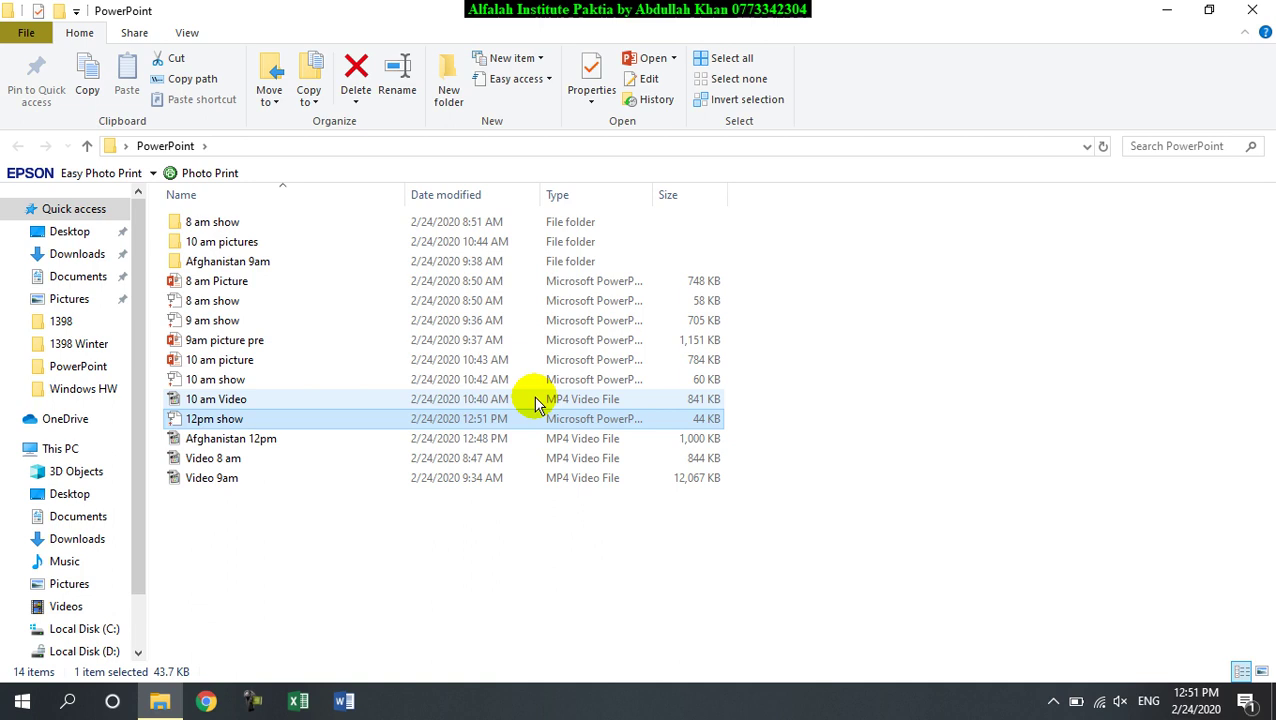
{"action": "left_click", "coordinate": [1166, 10]}
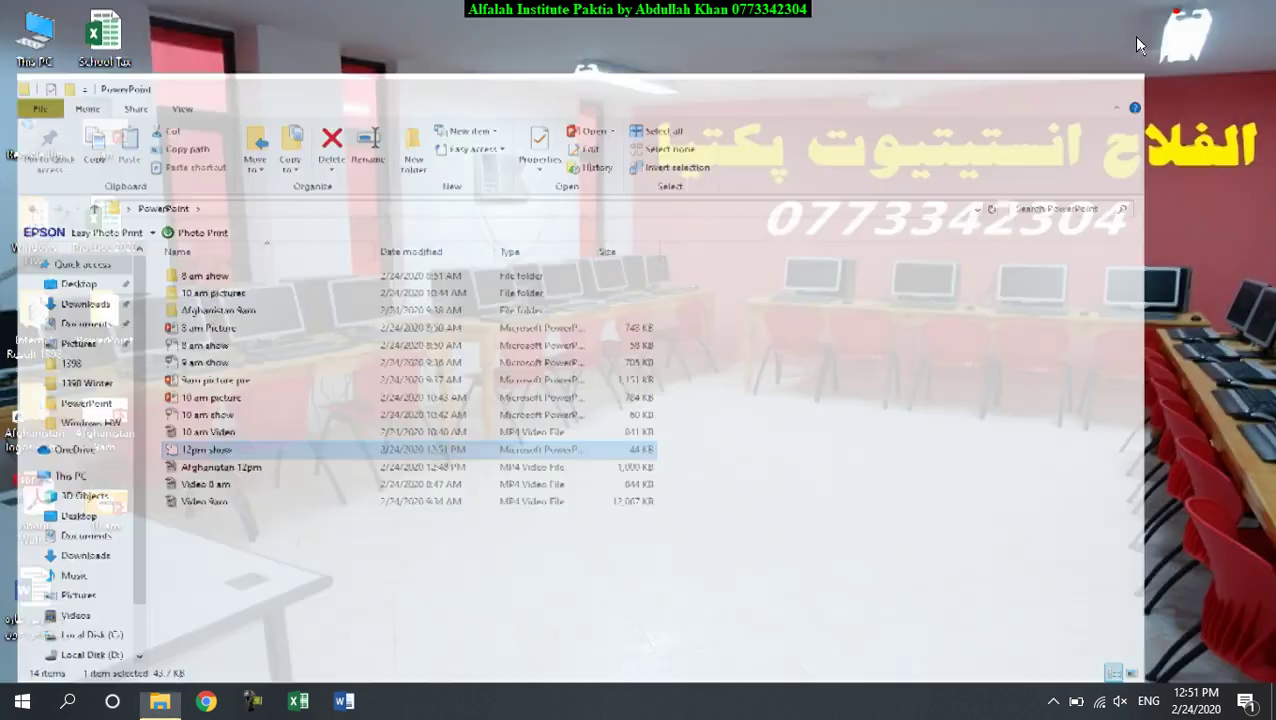
{"action": "double_click", "coordinate": [105, 415]}
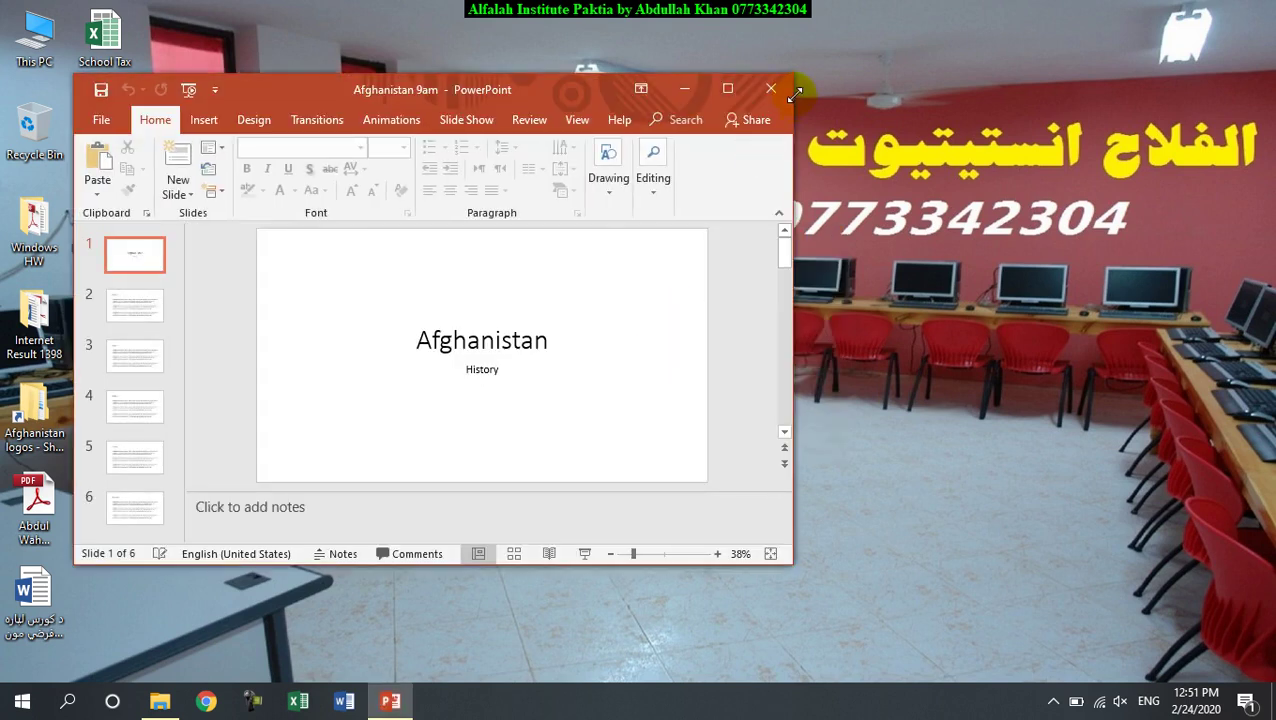
Step: Maximize the Afghanistan 9am window and select the Afghanistan title and History subtitle boxes
{"action": "left_click", "coordinate": [727, 88]}
{"action": "left_click", "coordinate": [660, 338]}
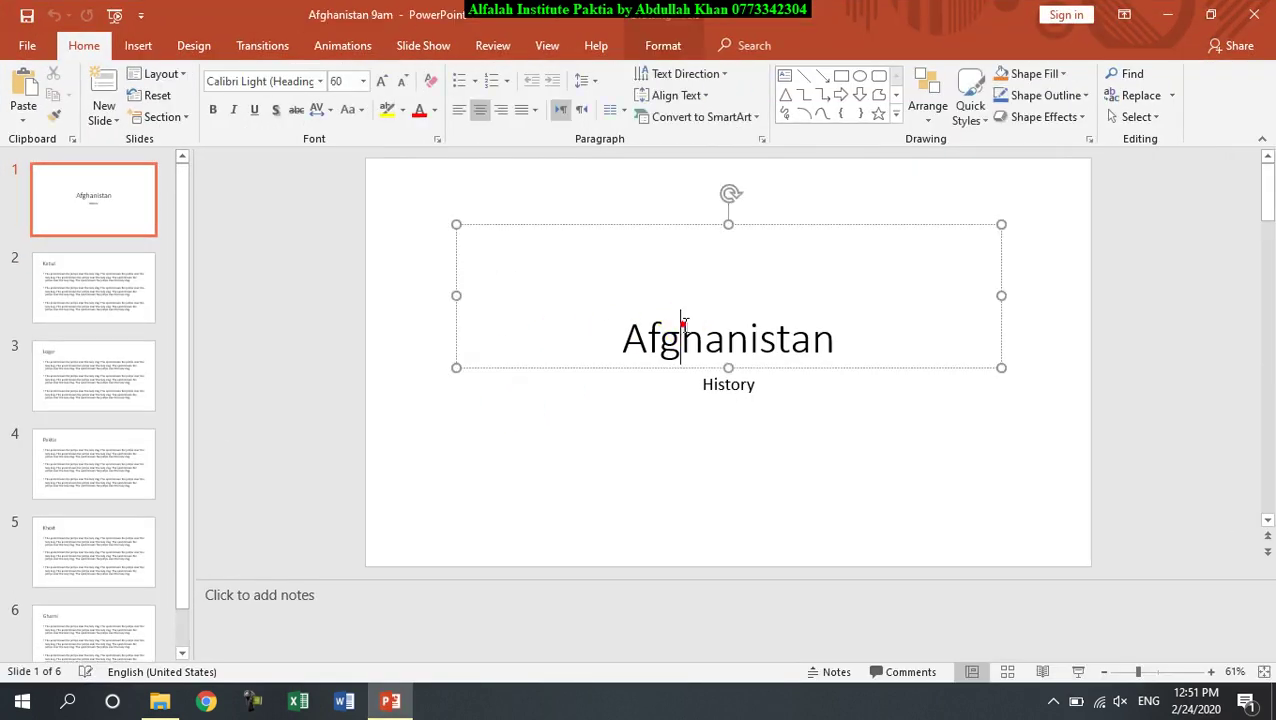
{"action": "type", "text": "h"}
{"action": "left_click", "coordinate": [712, 384]}
{"action": "left_click", "coordinate": [707, 341]}
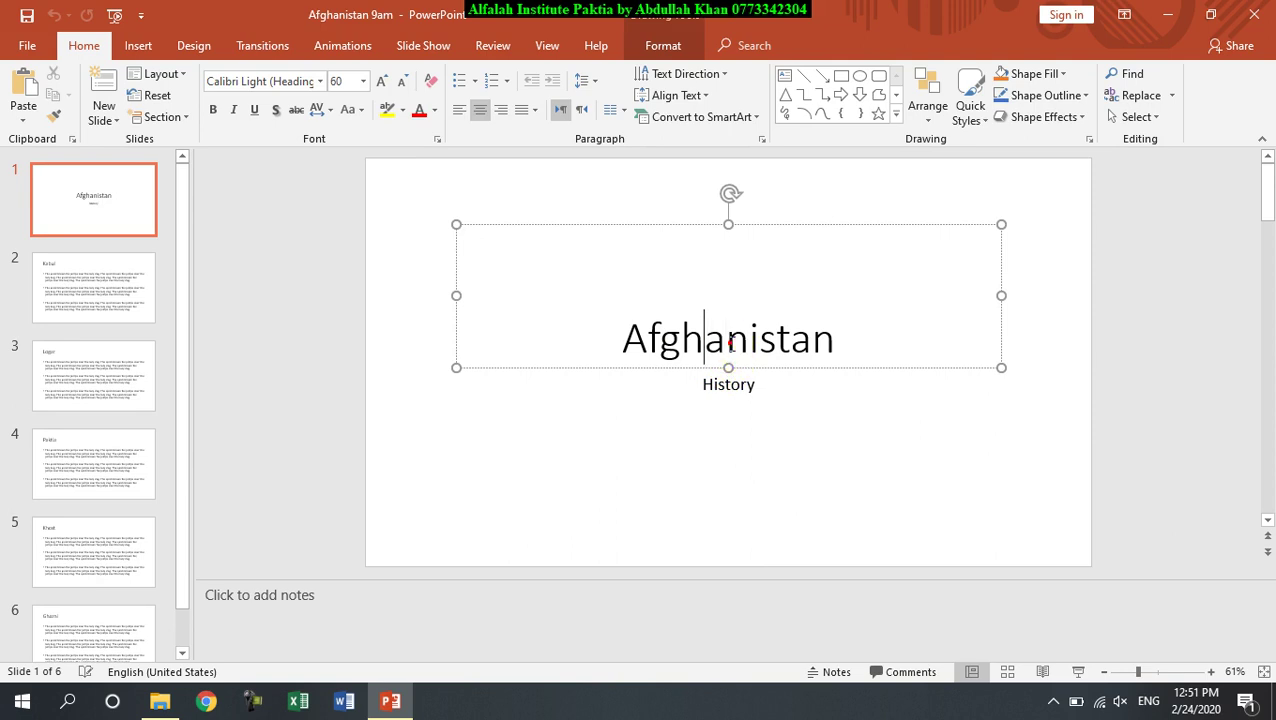
{"action": "left_click", "coordinate": [691, 408]}
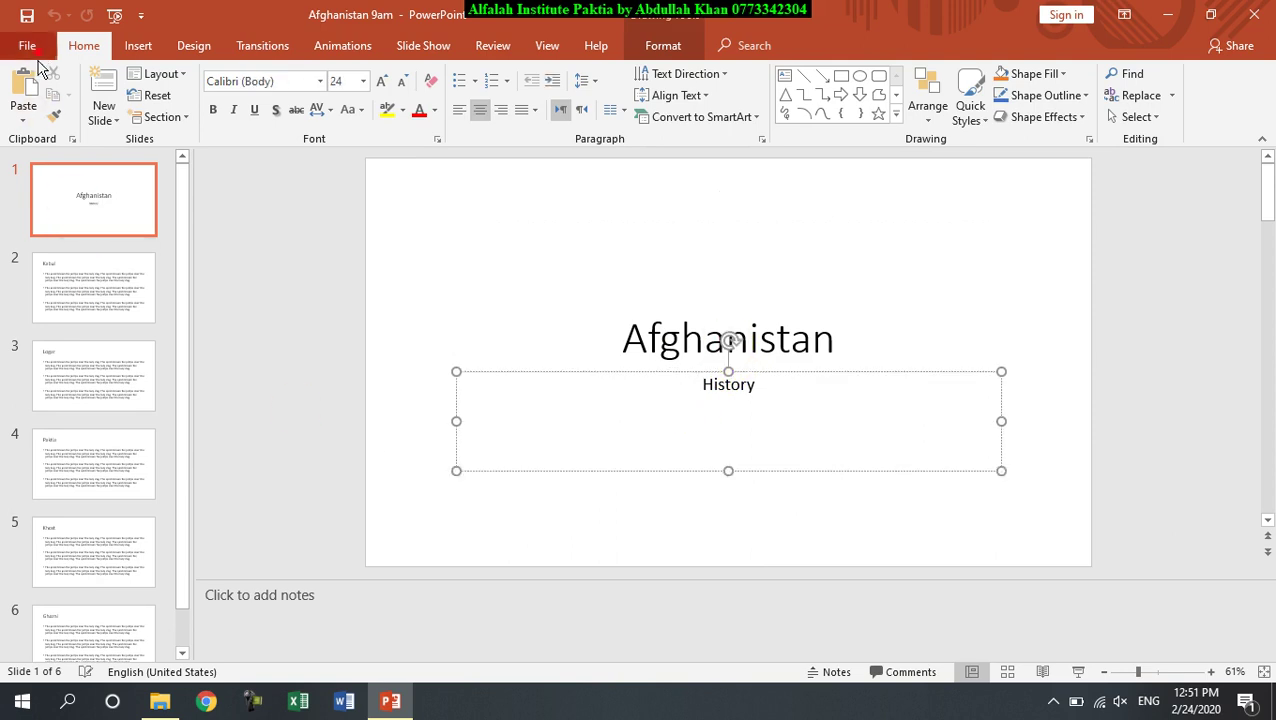
Step: Save a PowerPoint Picture Presentation copy named '12pm picture pre' in the PowerPoint folder
{"action": "left_click", "coordinate": [27, 45]}
{"action": "left_click", "coordinate": [51, 377]}
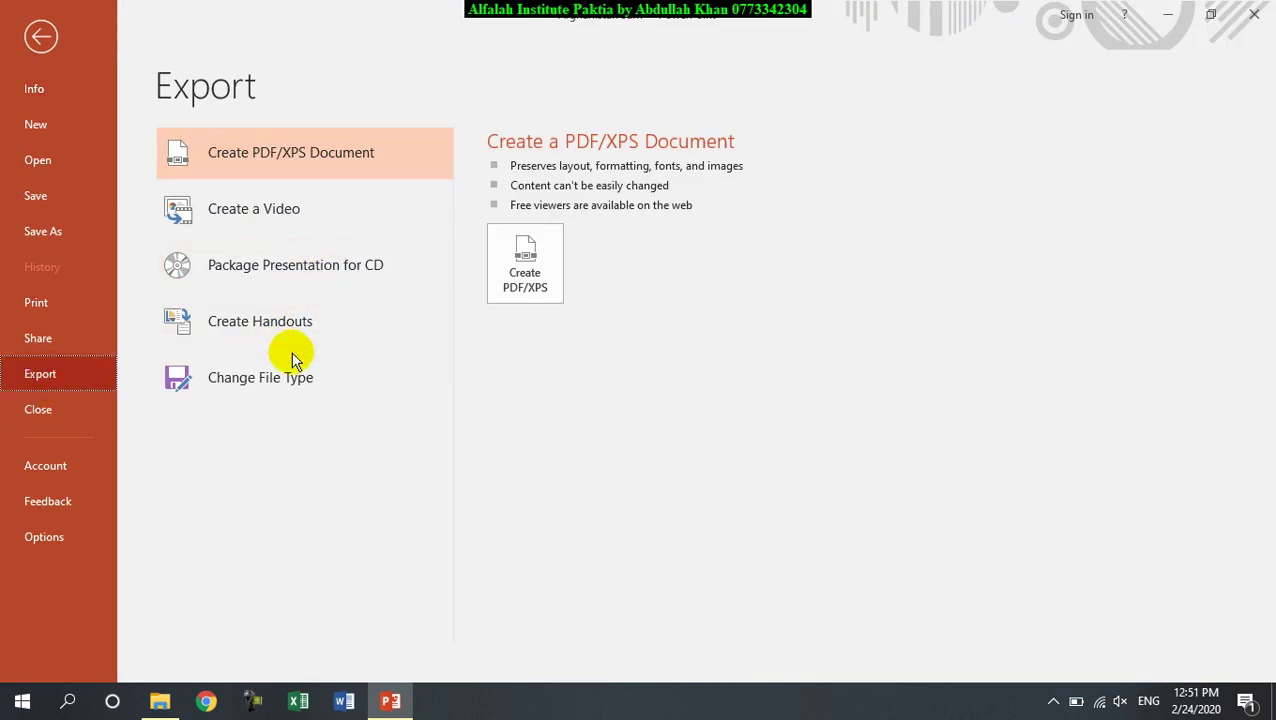
{"action": "left_click", "coordinate": [320, 370]}
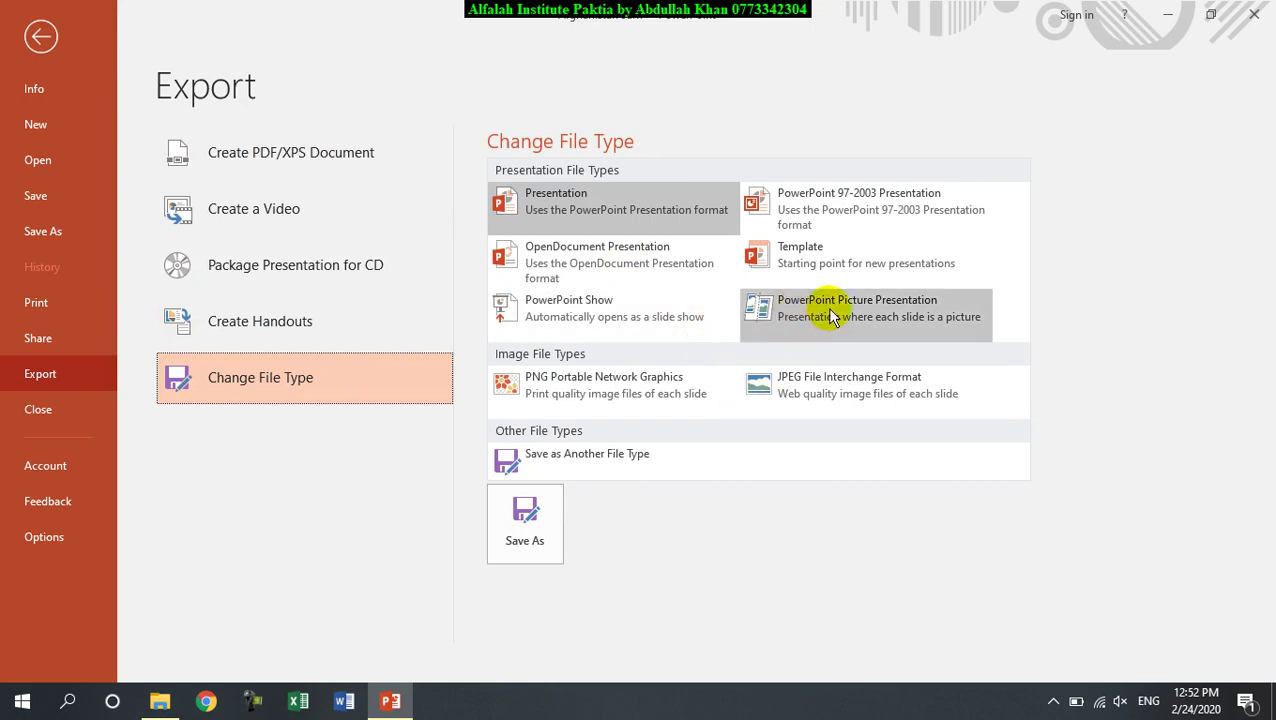
{"action": "left_click", "coordinate": [901, 310]}
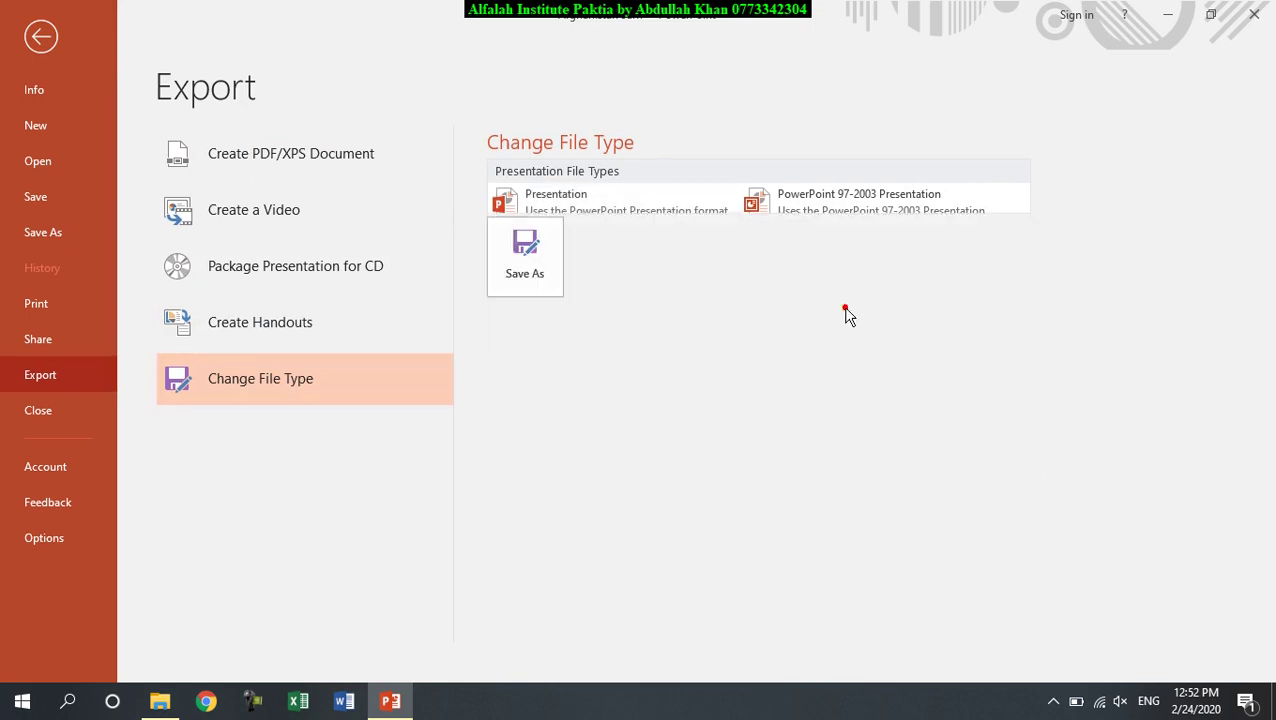
{"action": "key", "text": "Escape"}
{"action": "type", "text": "P"}
{"action": "key", "text": "BackSpace"}
{"action": "type", "text": "12"}
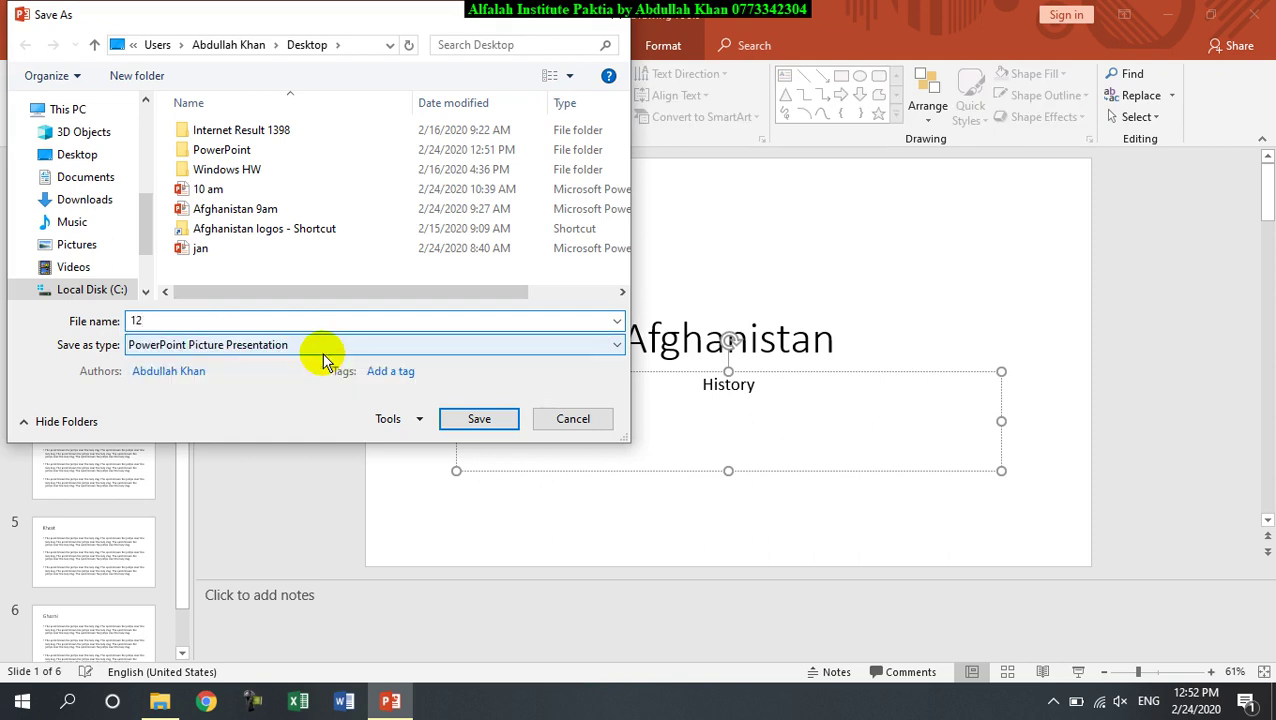
{"action": "type", "text": "p"}
{"action": "double_click", "coordinate": [212, 149]}
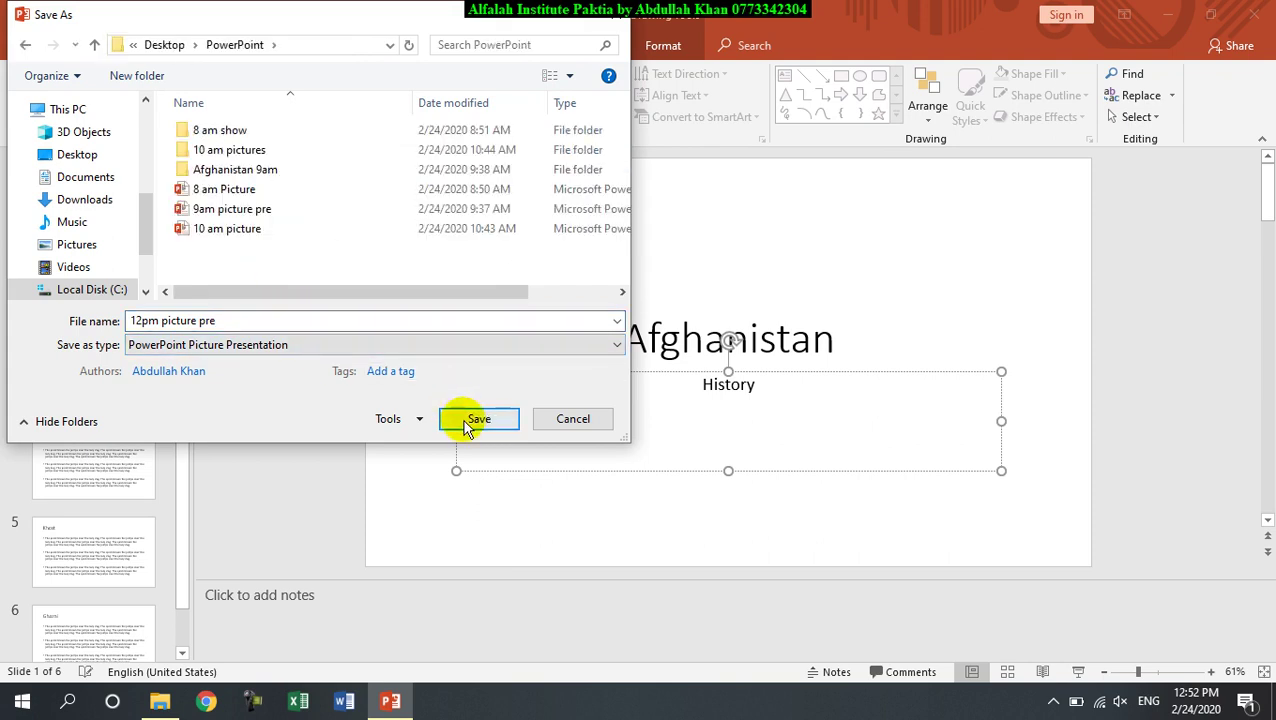
{"action": "left_click", "coordinate": [470, 420]}
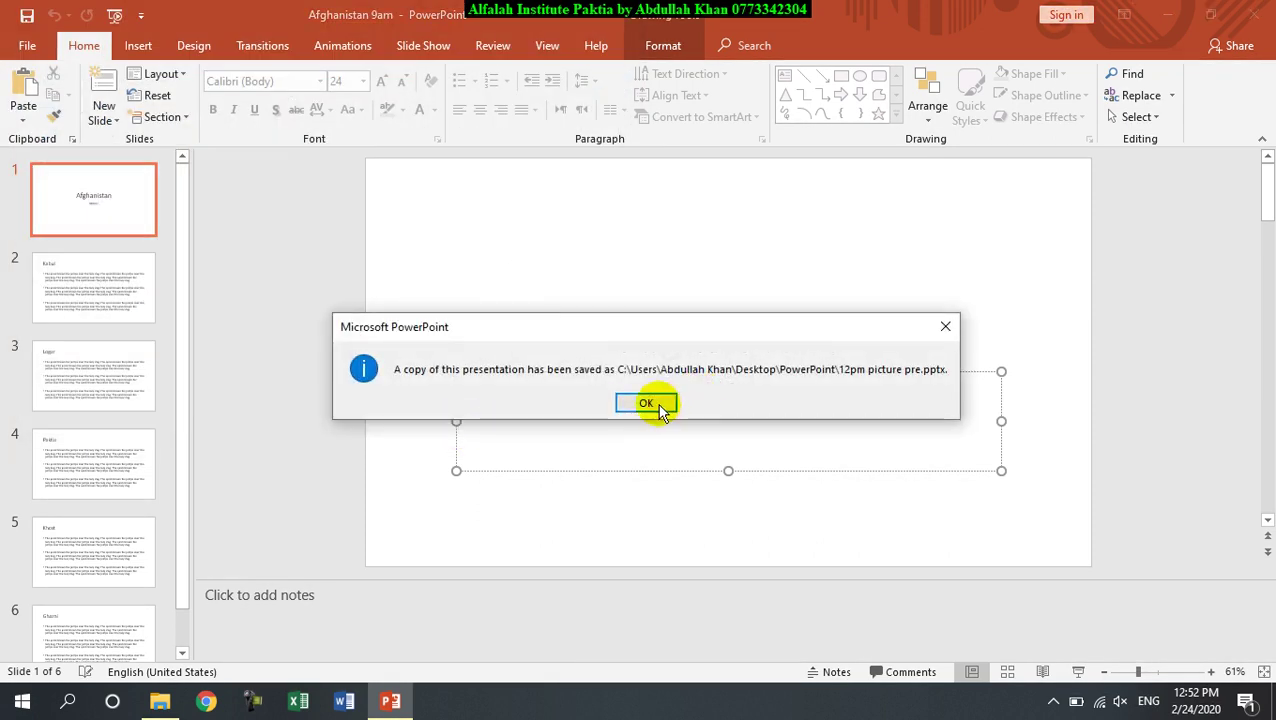
{"action": "left_click", "coordinate": [652, 402]}
Step: Close PowerPoint and open 12pm picture pre from the PowerPoint folder
{"action": "left_click", "coordinate": [750, 340]}
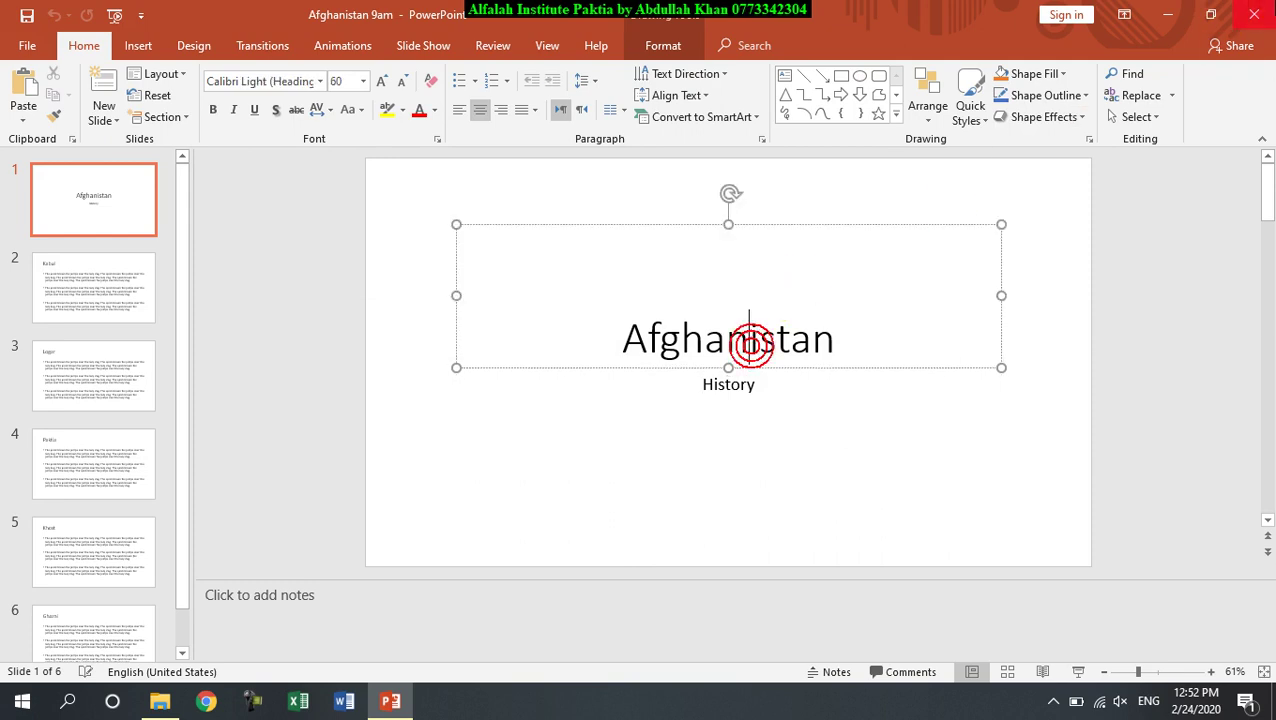
{"action": "left_click", "coordinate": [1254, 14]}
{"action": "double_click", "coordinate": [108, 322]}
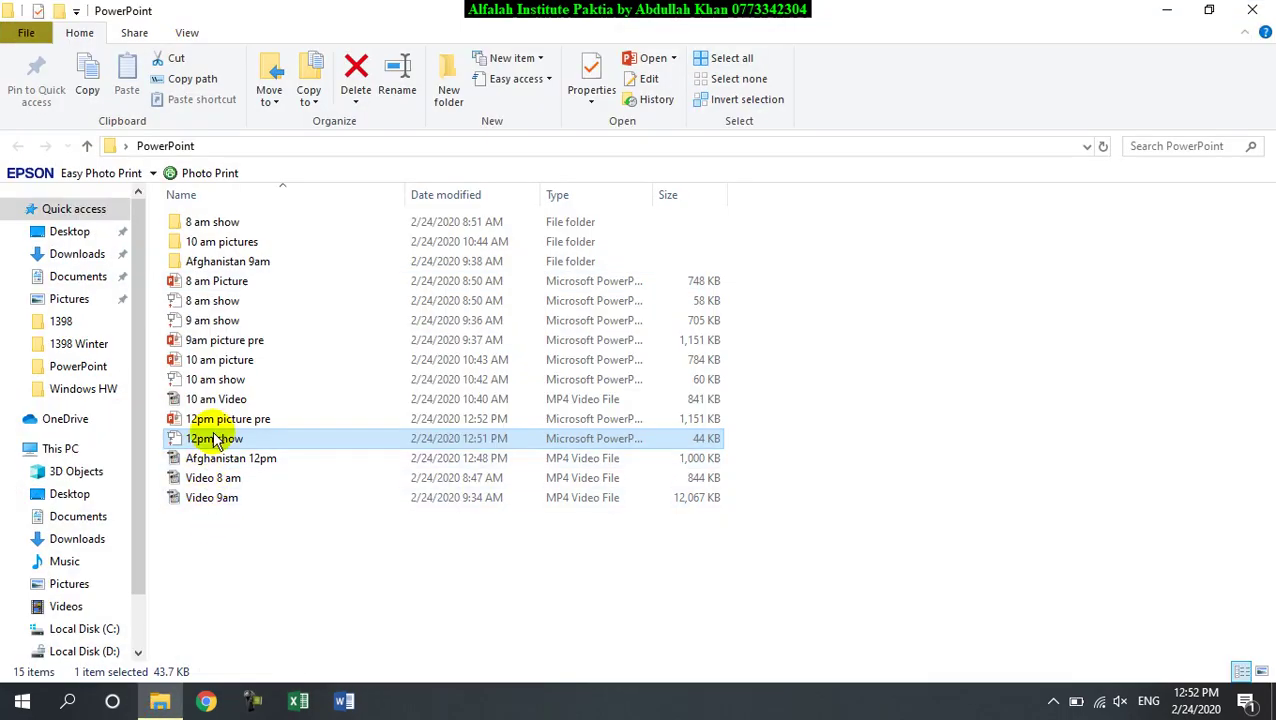
{"action": "left_click", "coordinate": [218, 419]}
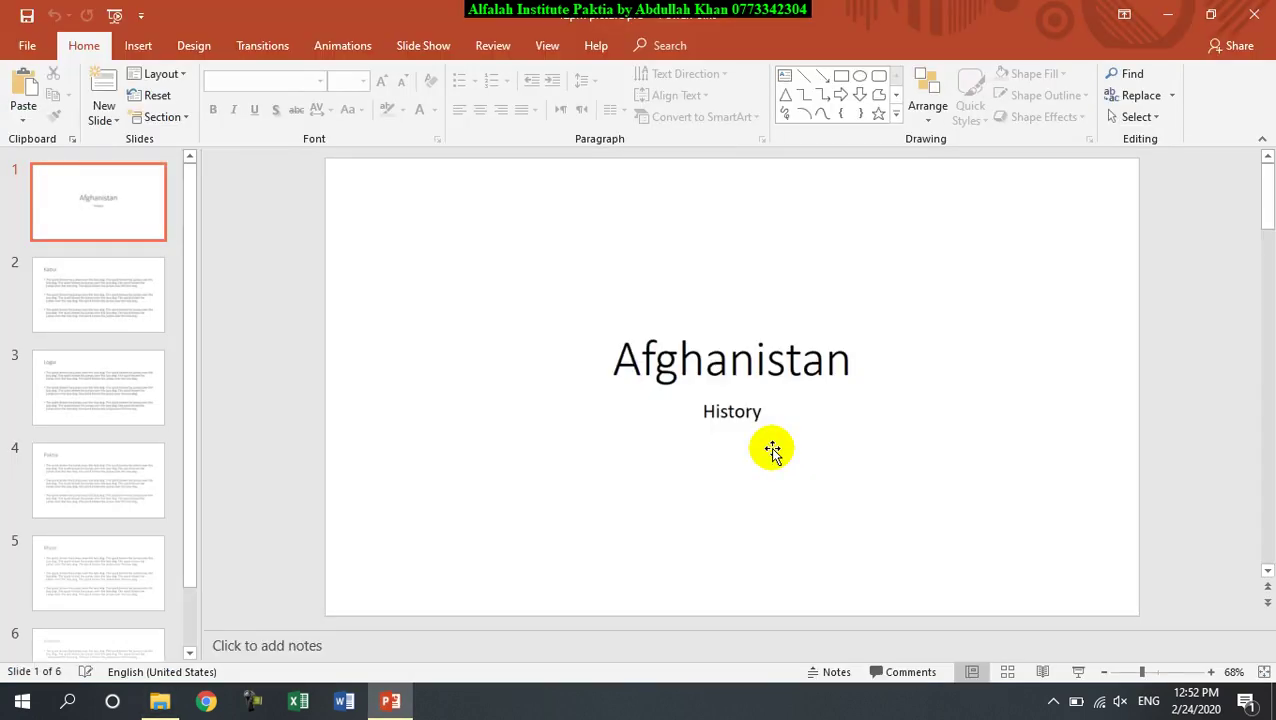
Step: Give the title slide picture a thick black frame, then close the presentation
{"action": "left_click", "coordinate": [726, 378]}
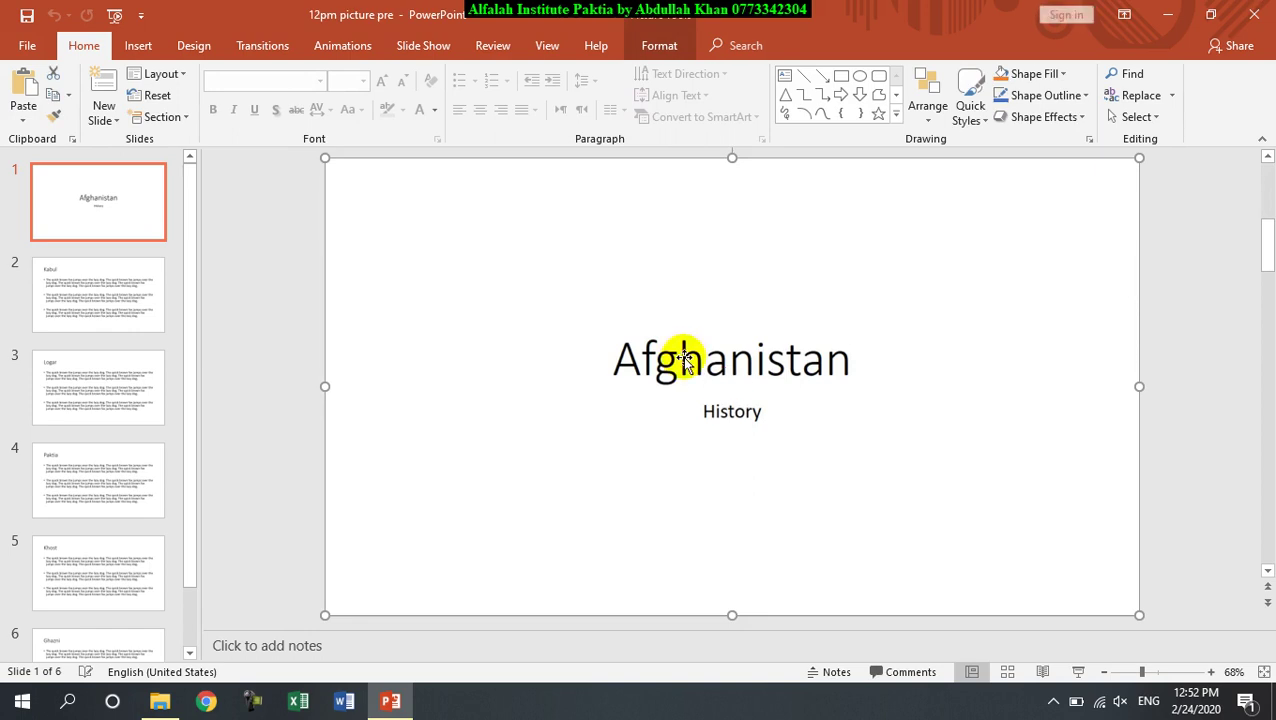
{"action": "left_click", "coordinate": [650, 46]}
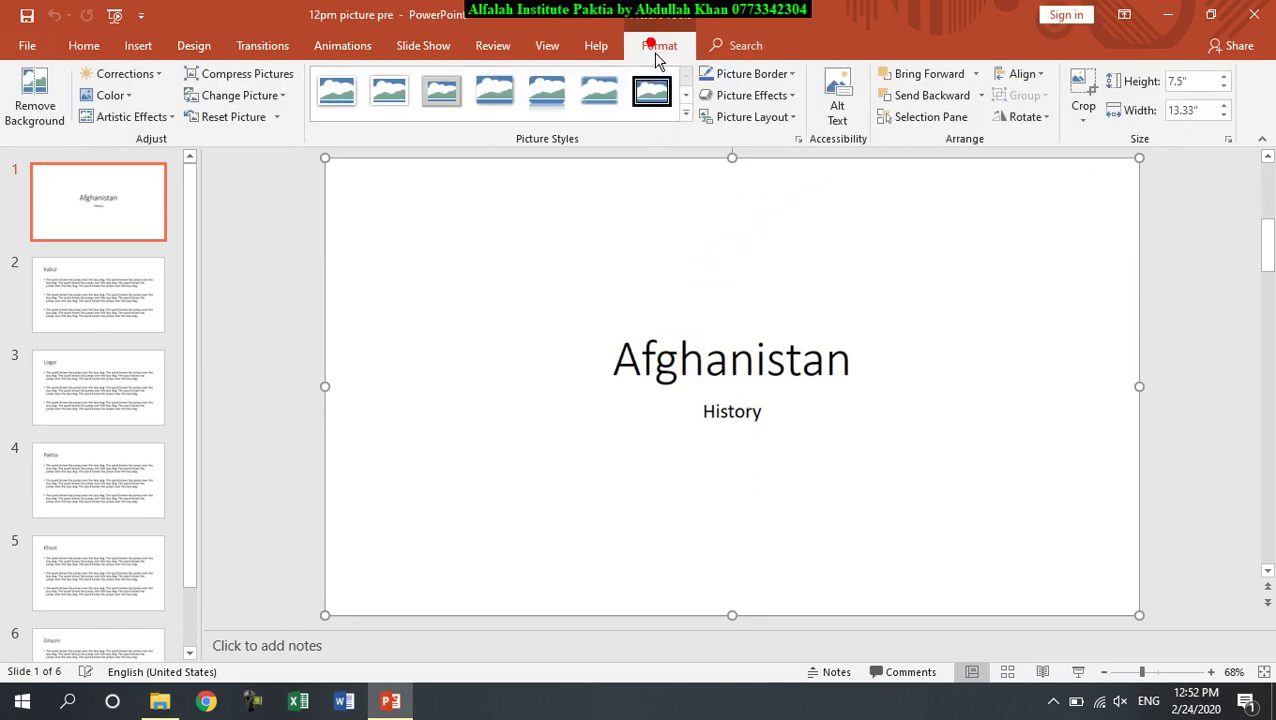
{"action": "left_click", "coordinate": [651, 97]}
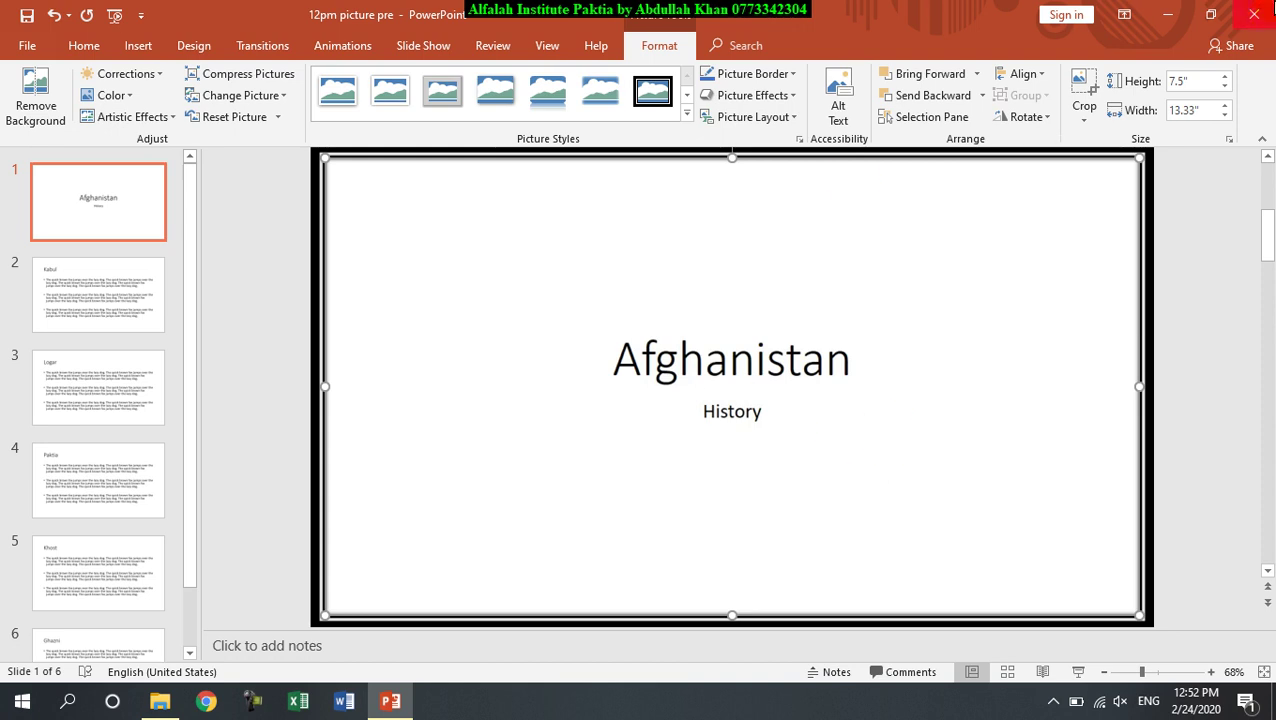
{"action": "left_click", "coordinate": [1254, 14]}
Step: Discard the frame change and reopen Afghanistan 9am from the desktop
{"action": "left_click", "coordinate": [650, 376]}
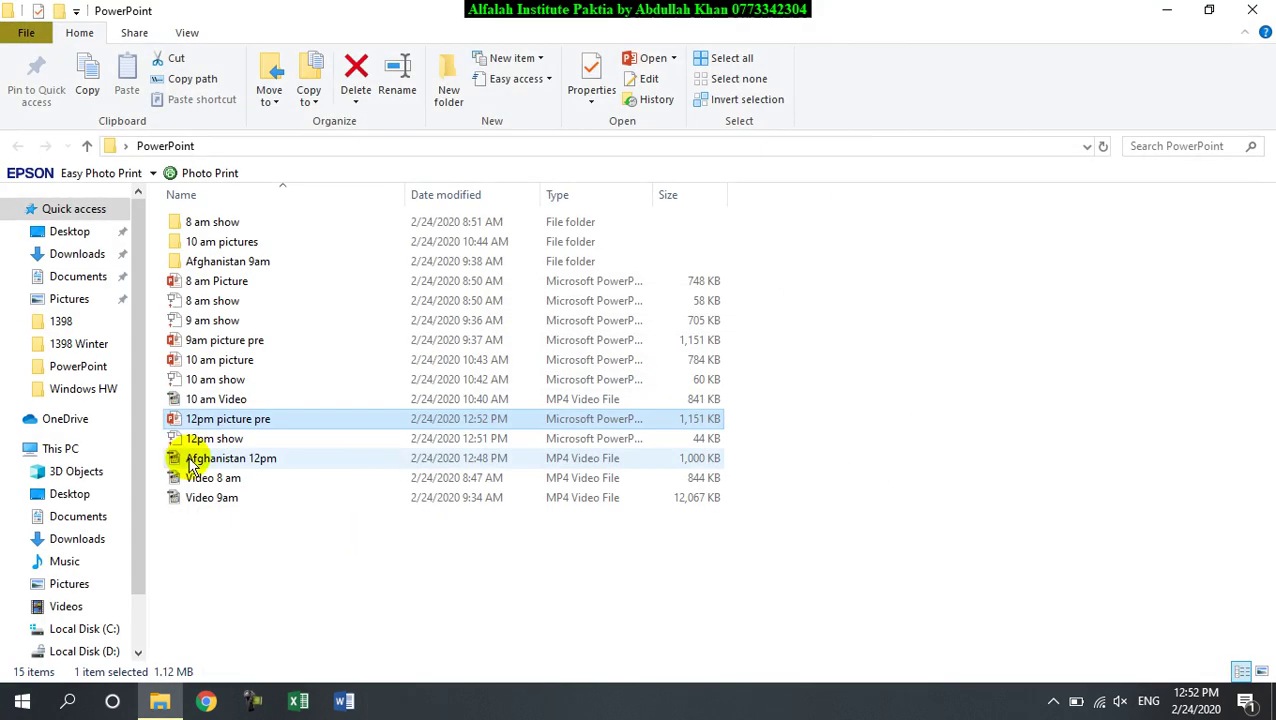
{"action": "left_click", "coordinate": [1166, 16]}
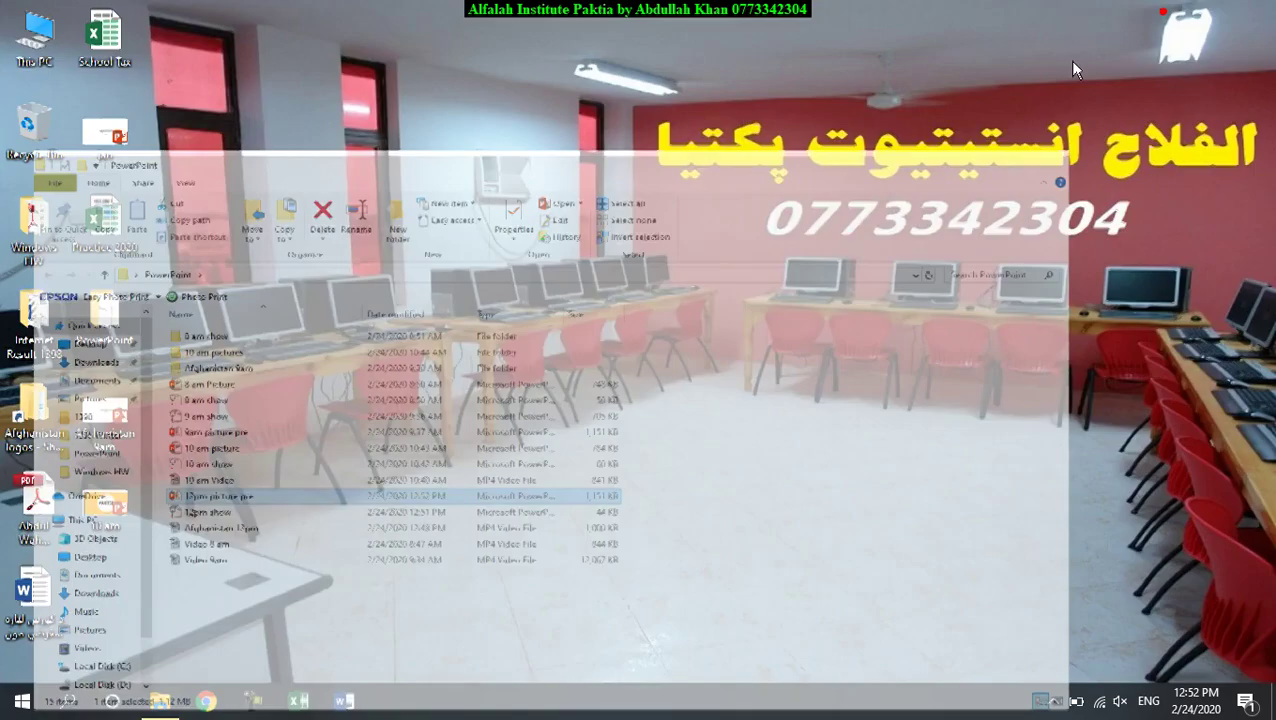
{"action": "double_click", "coordinate": [111, 425]}
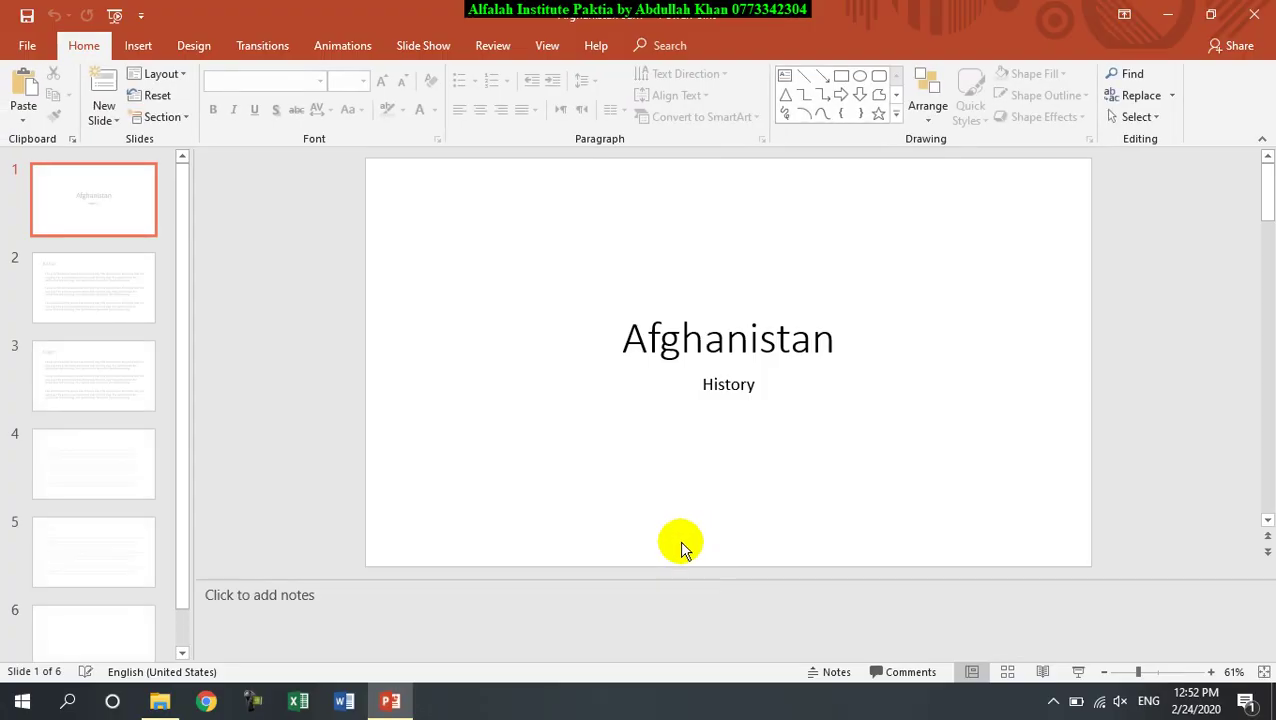
Step: Apply the green Facet theme to all six slides
{"action": "left_click", "coordinate": [203, 50]}
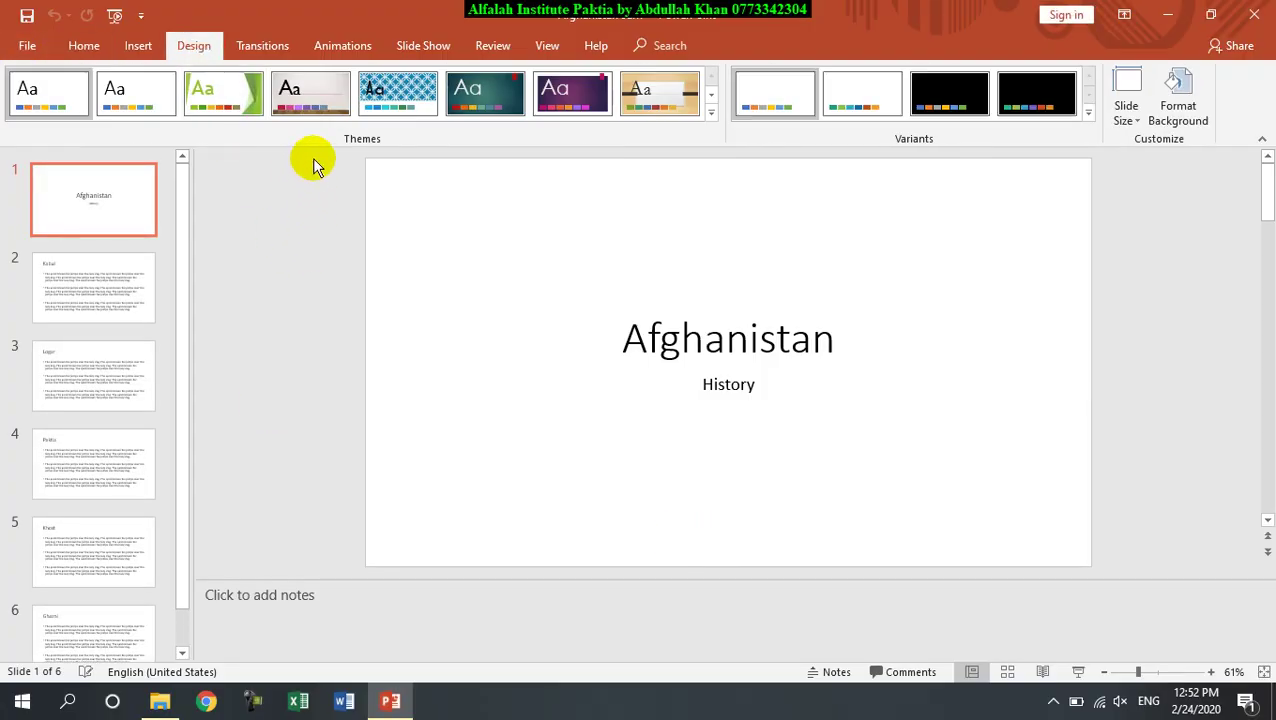
{"action": "left_click", "coordinate": [240, 95]}
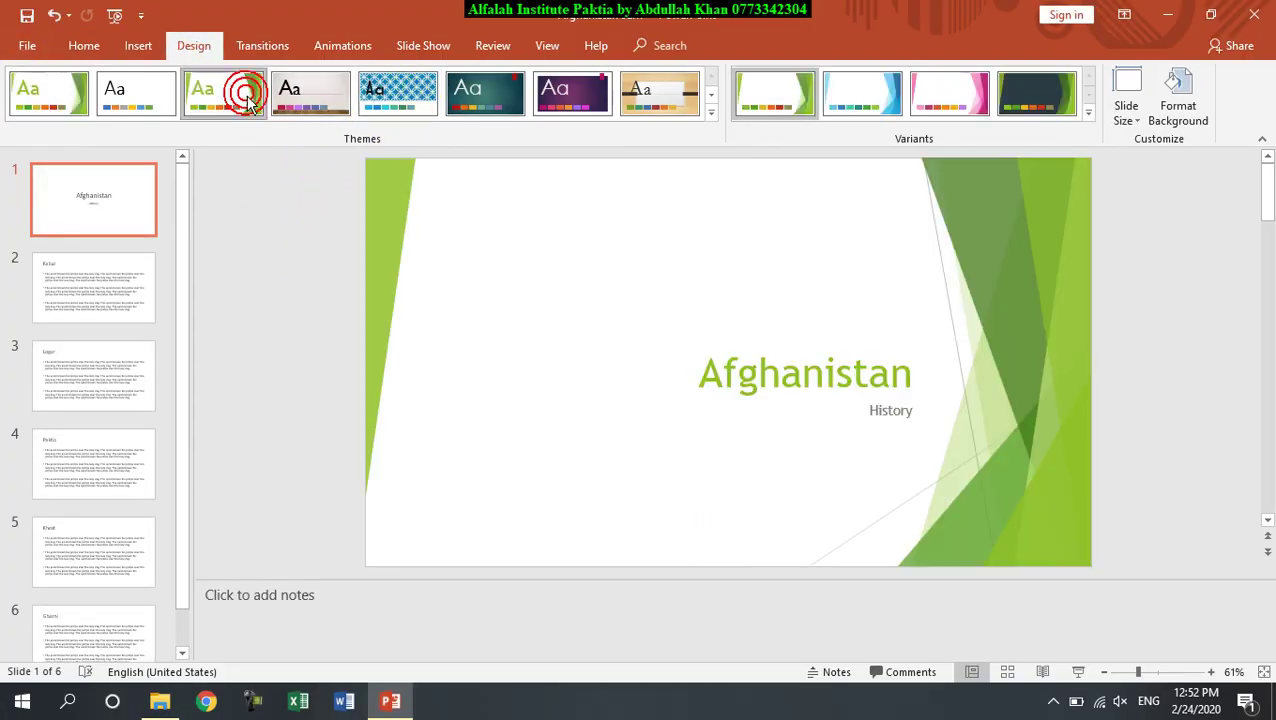
{"action": "left_click", "coordinate": [35, 48]}
Step: Export all six slides as JPEG images named '12 pm picture' in the PowerPoint folder
{"action": "left_click", "coordinate": [47, 368]}
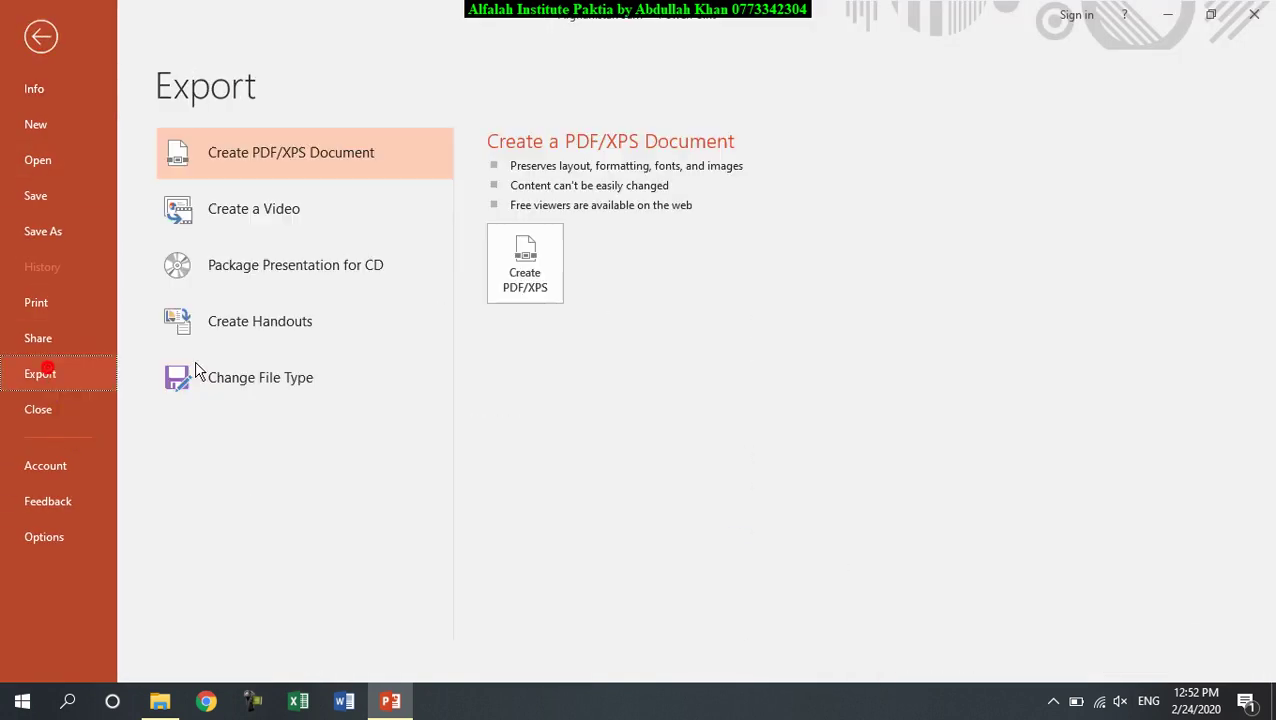
{"action": "left_click", "coordinate": [306, 388]}
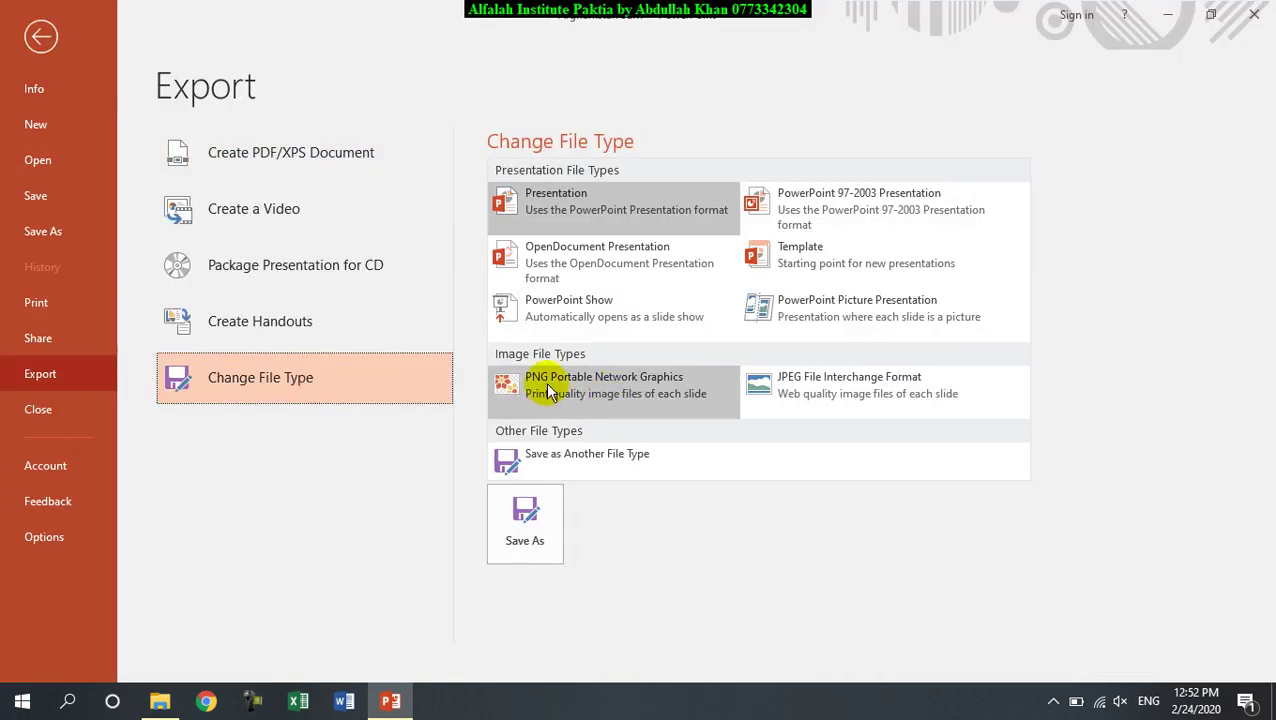
{"action": "double_click", "coordinate": [826, 396]}
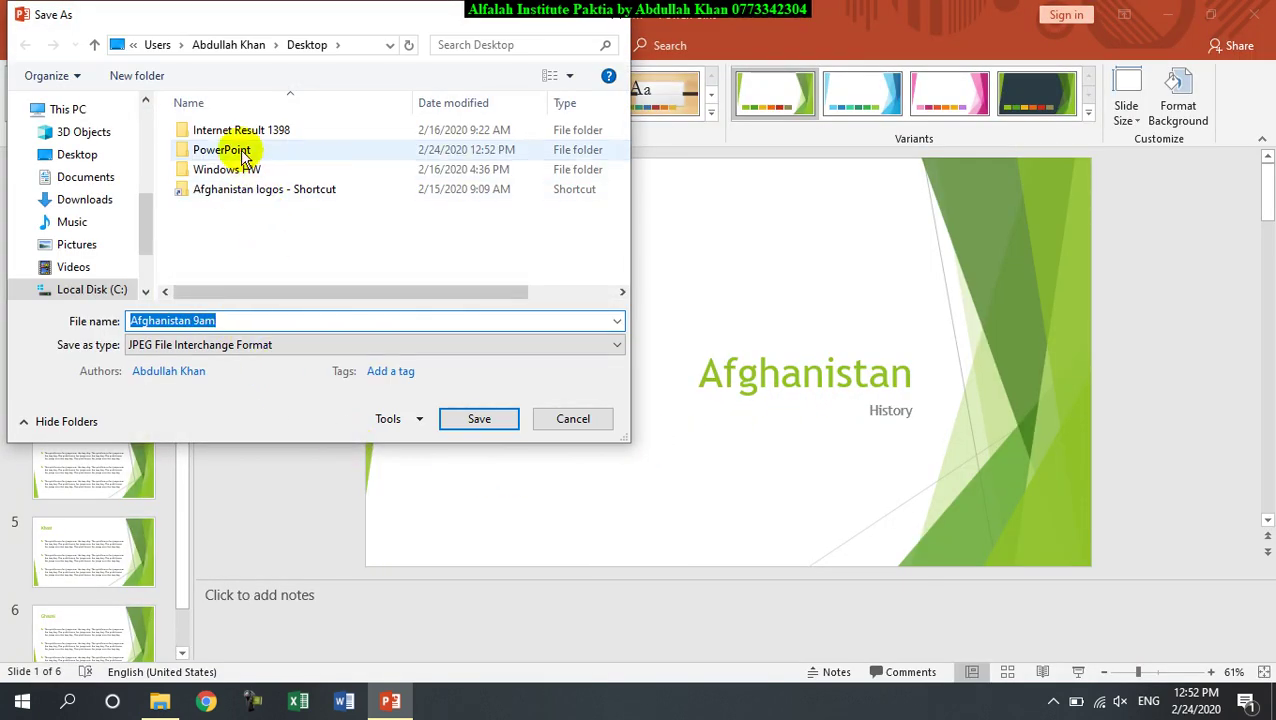
{"action": "double_click", "coordinate": [228, 149]}
{"action": "left_click", "coordinate": [213, 322]}
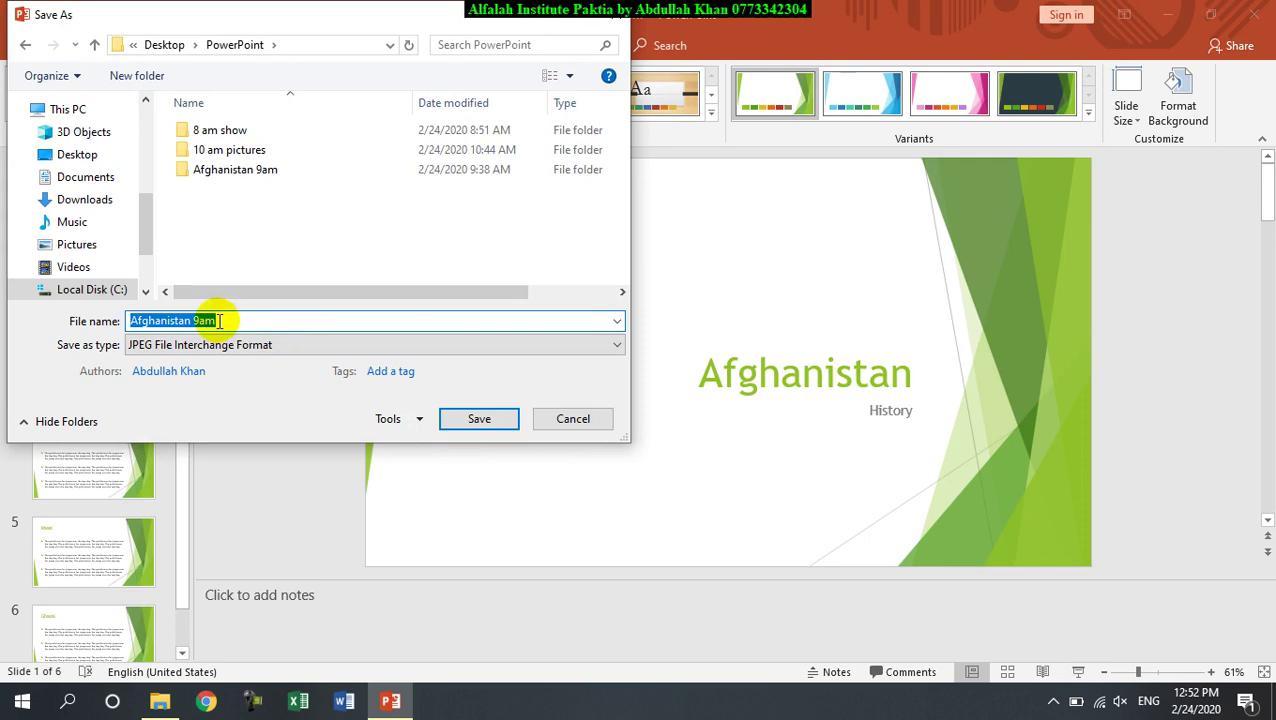
{"action": "type", "text": "12 pm picture"}
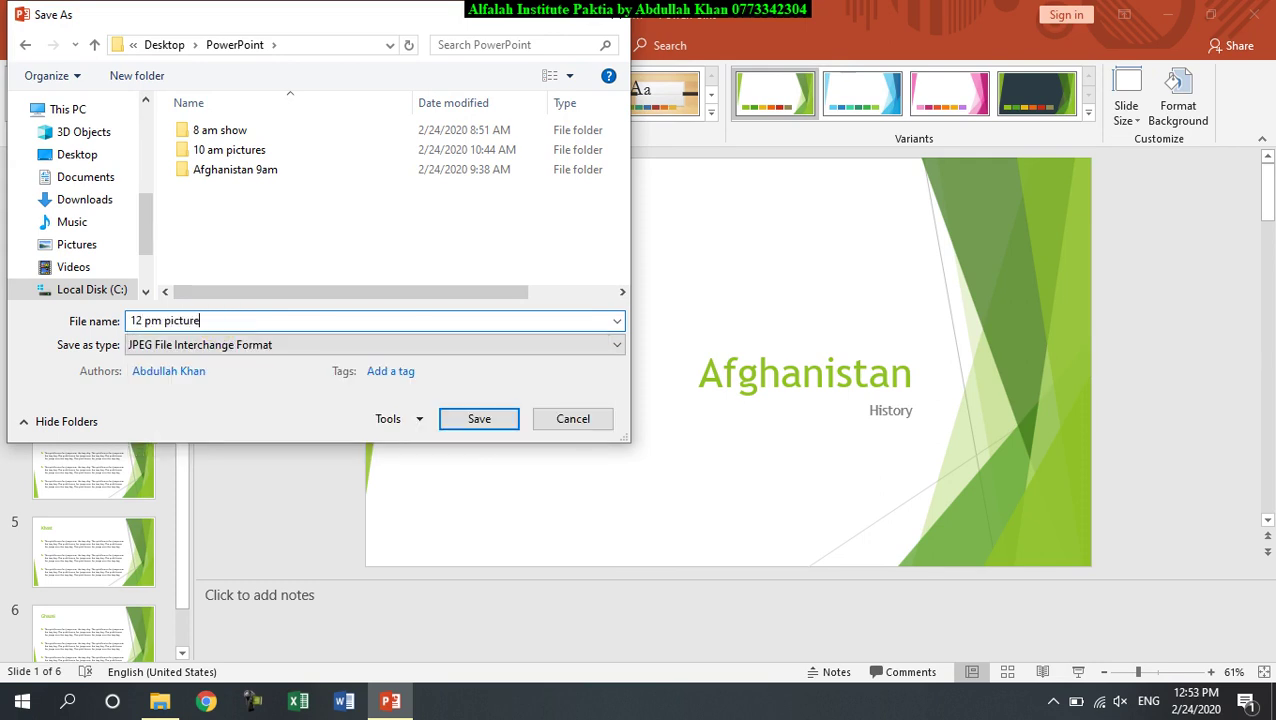
{"action": "left_click", "coordinate": [479, 418]}
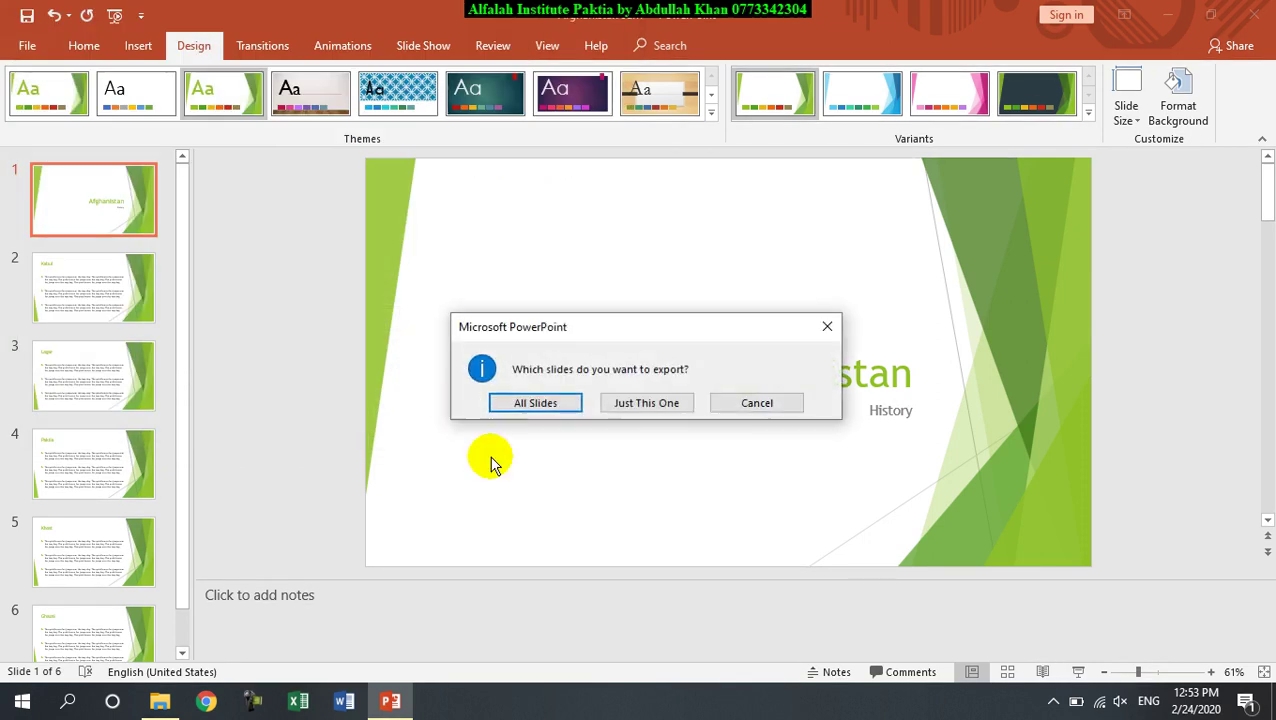
{"action": "left_click", "coordinate": [536, 400]}
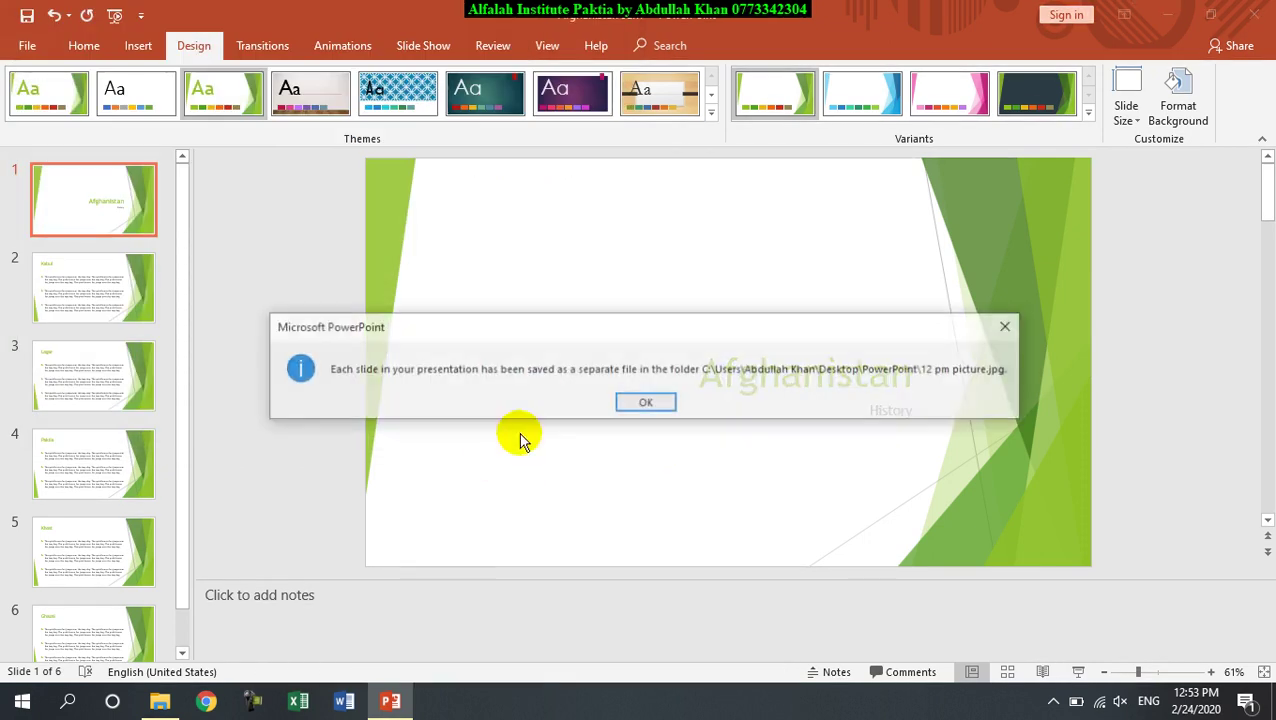
{"action": "left_click", "coordinate": [650, 399]}
Step: Minimize PowerPoint and open the 12 pm picture folder inside the desktop PowerPoint folder, maximized
{"action": "left_click", "coordinate": [1160, 18]}
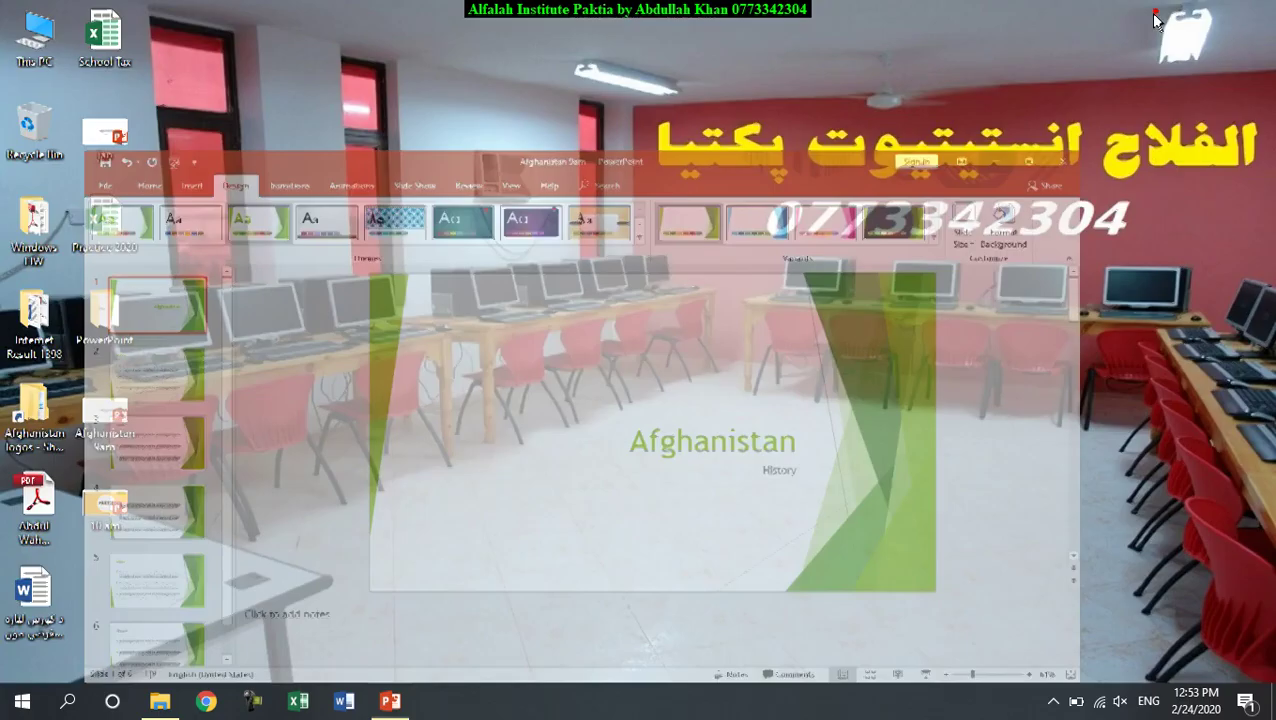
{"action": "double_click", "coordinate": [117, 318]}
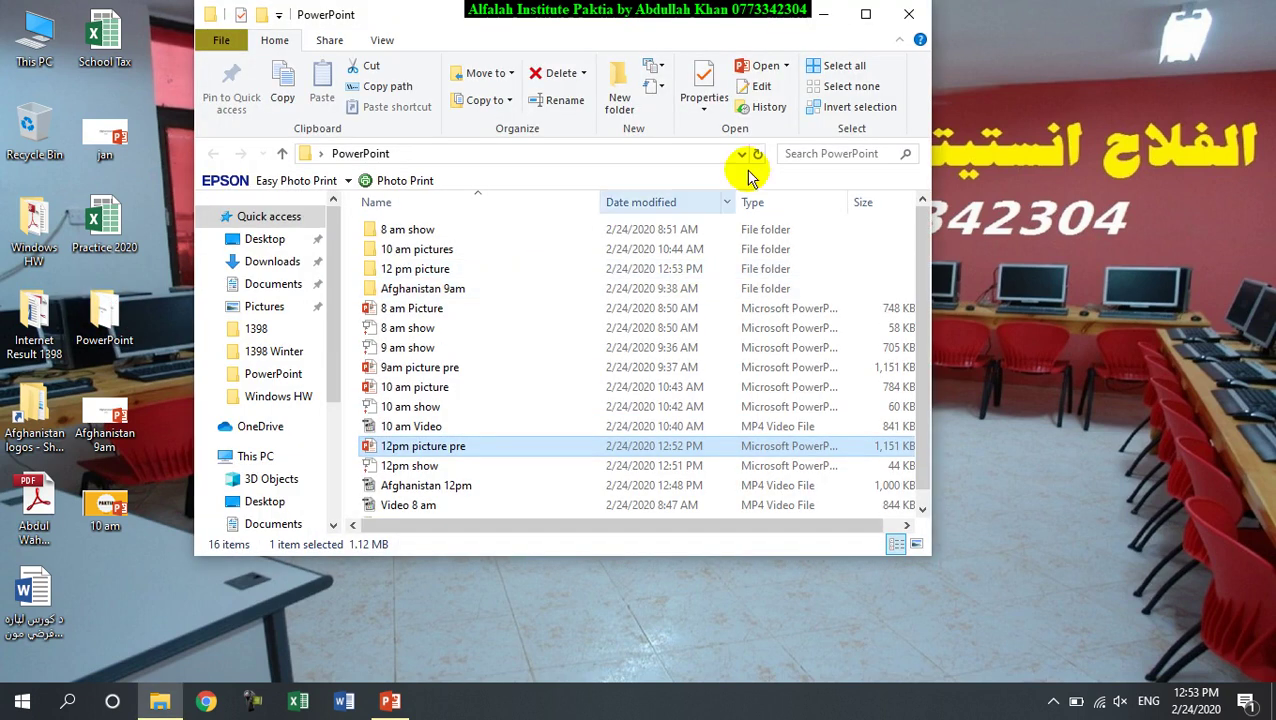
{"action": "left_click", "coordinate": [428, 272]}
{"action": "double_click", "coordinate": [428, 272]}
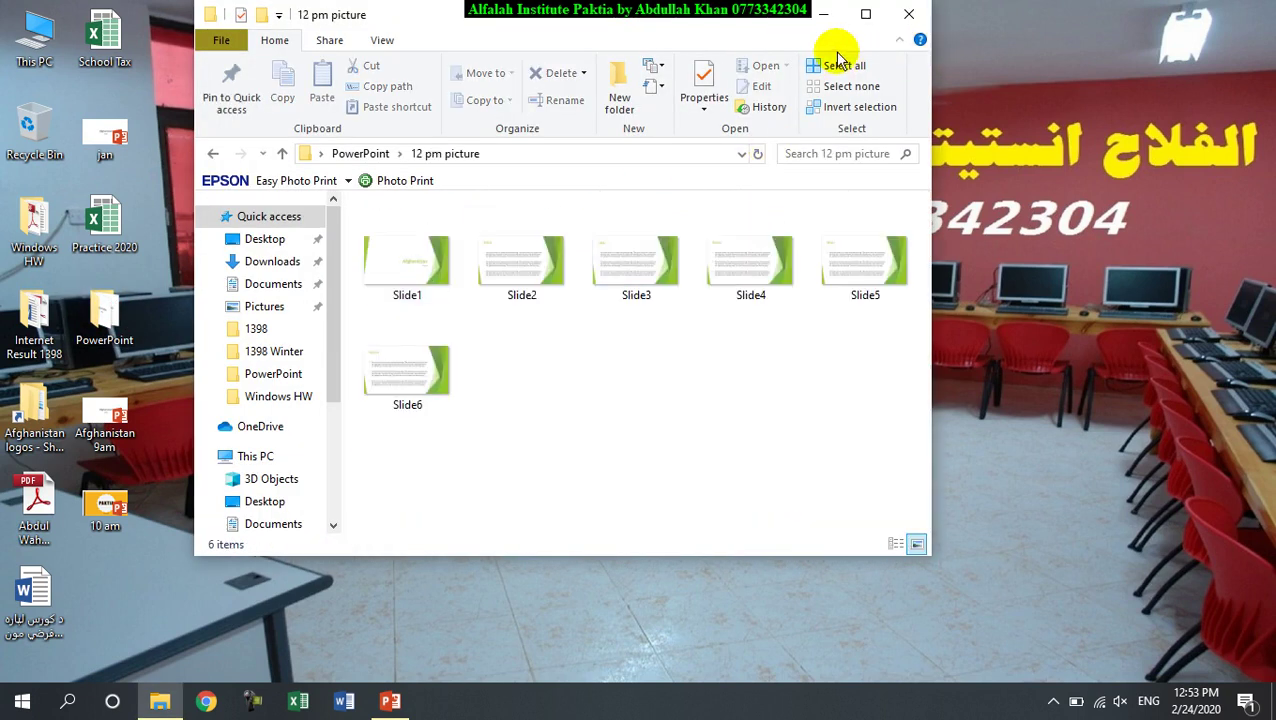
{"action": "left_click", "coordinate": [866, 14]}
Step: Browse the Slide1 through Slide6 JPEGs in Photos, then close Photos and the folder
{"action": "double_click", "coordinate": [240, 262]}
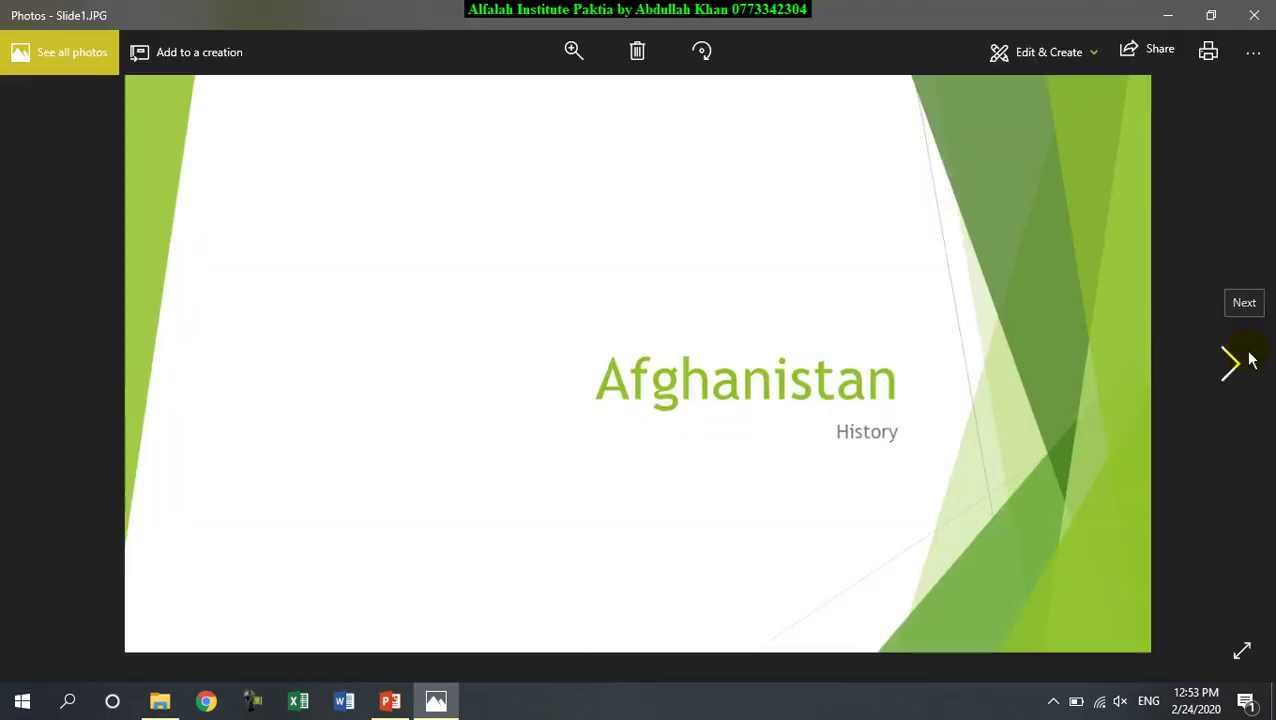
{"action": "left_click", "coordinate": [1234, 366]}
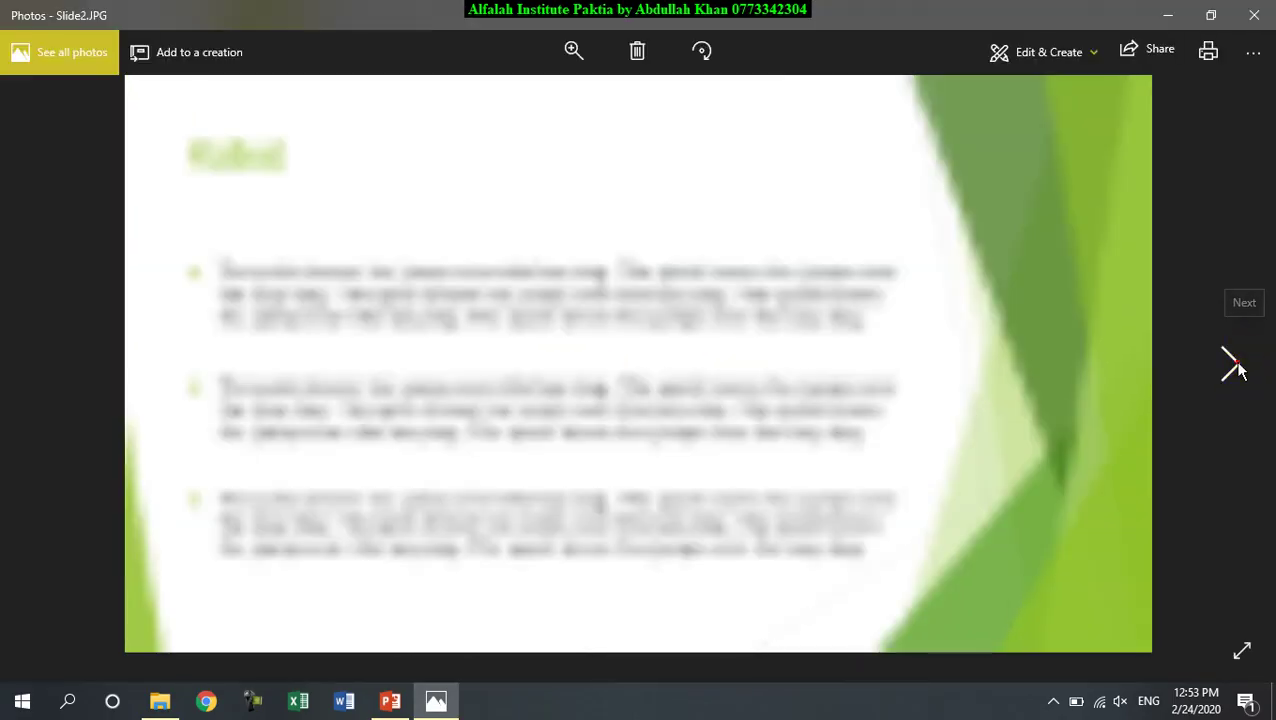
{"action": "left_click", "coordinate": [1236, 366]}
{"action": "left_click", "coordinate": [1240, 363]}
{"action": "left_click", "coordinate": [1239, 360]}
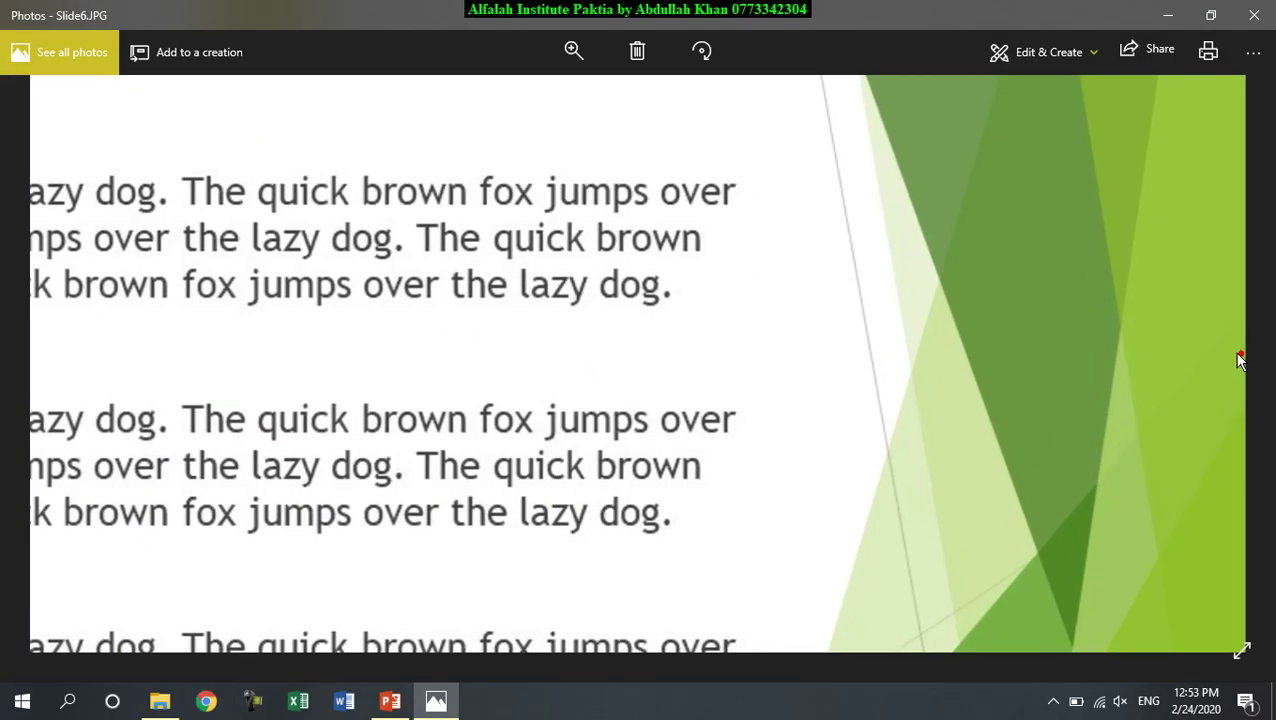
{"action": "left_click", "coordinate": [1255, 13]}
{"action": "left_click", "coordinate": [1254, 9]}
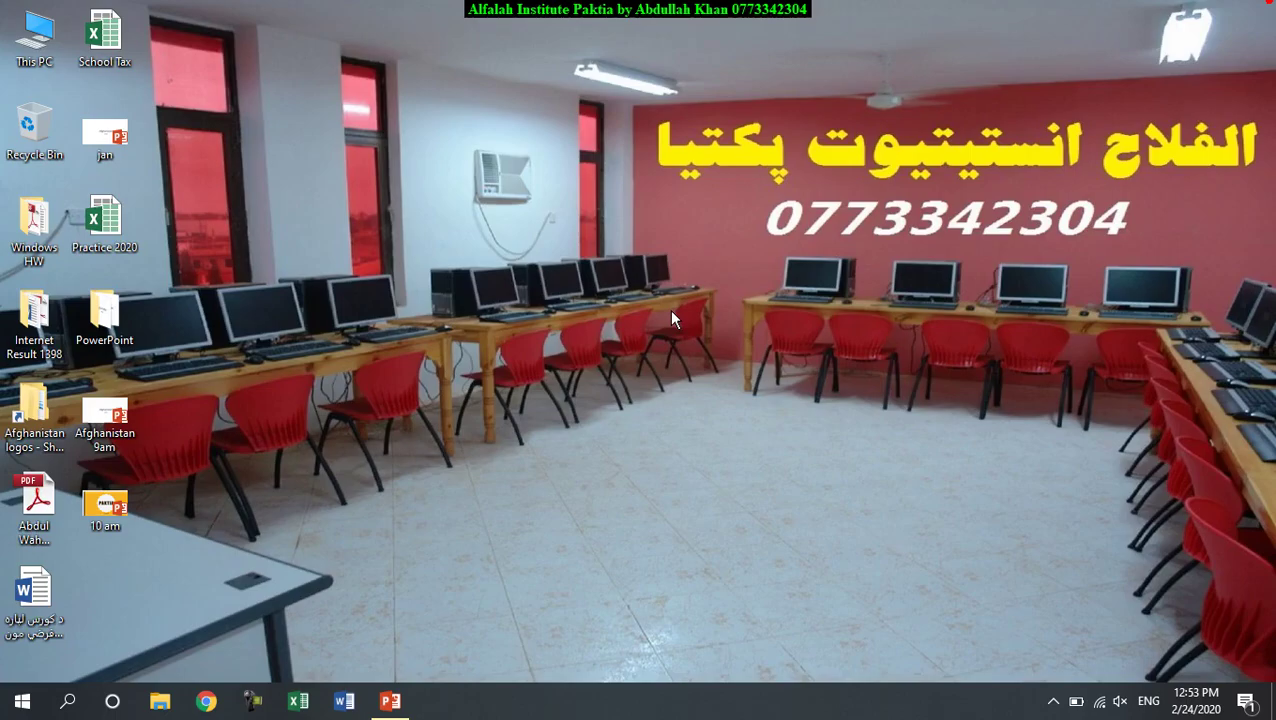
{"action": "left_click", "coordinate": [393, 700]}
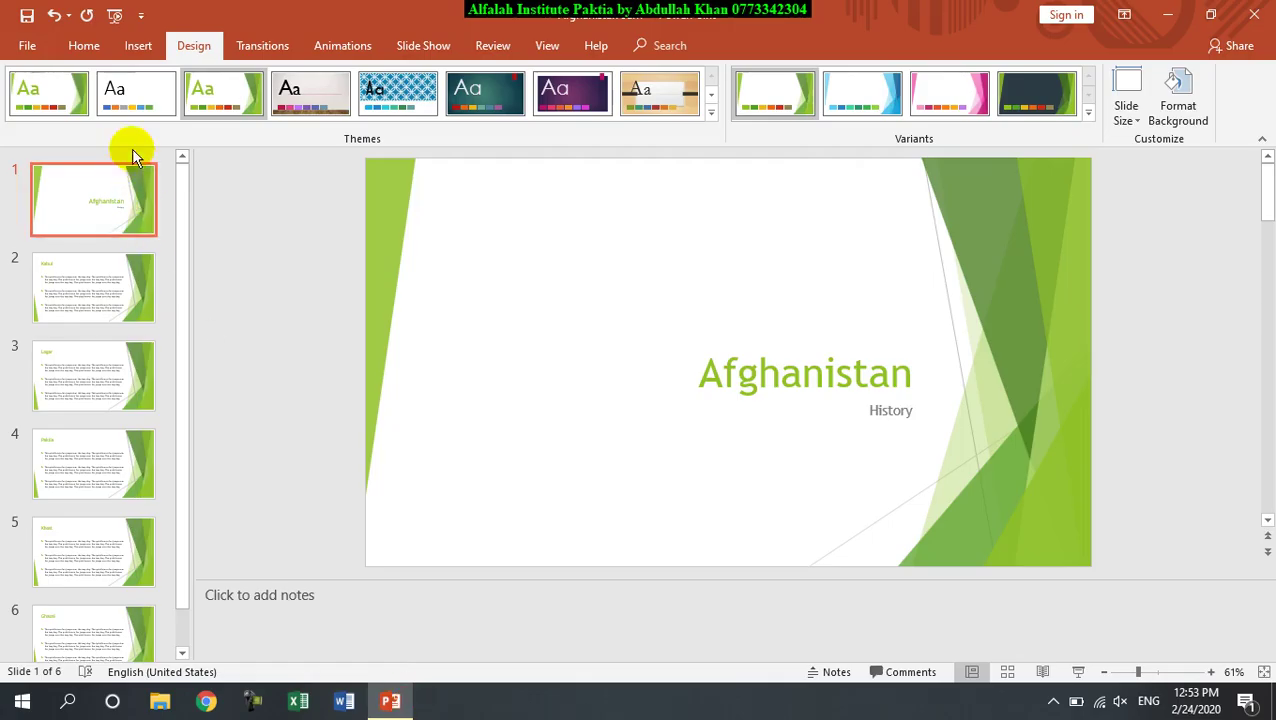
{"action": "left_click", "coordinate": [27, 45]}
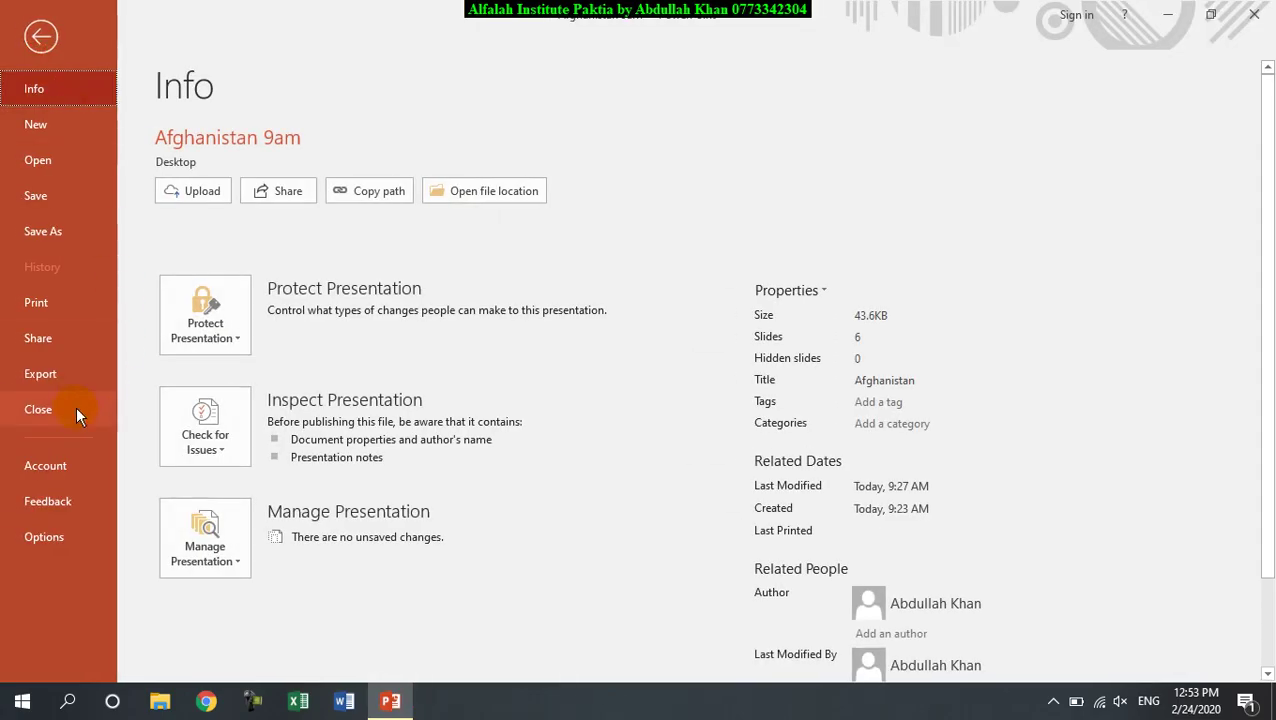
{"action": "left_click", "coordinate": [64, 373]}
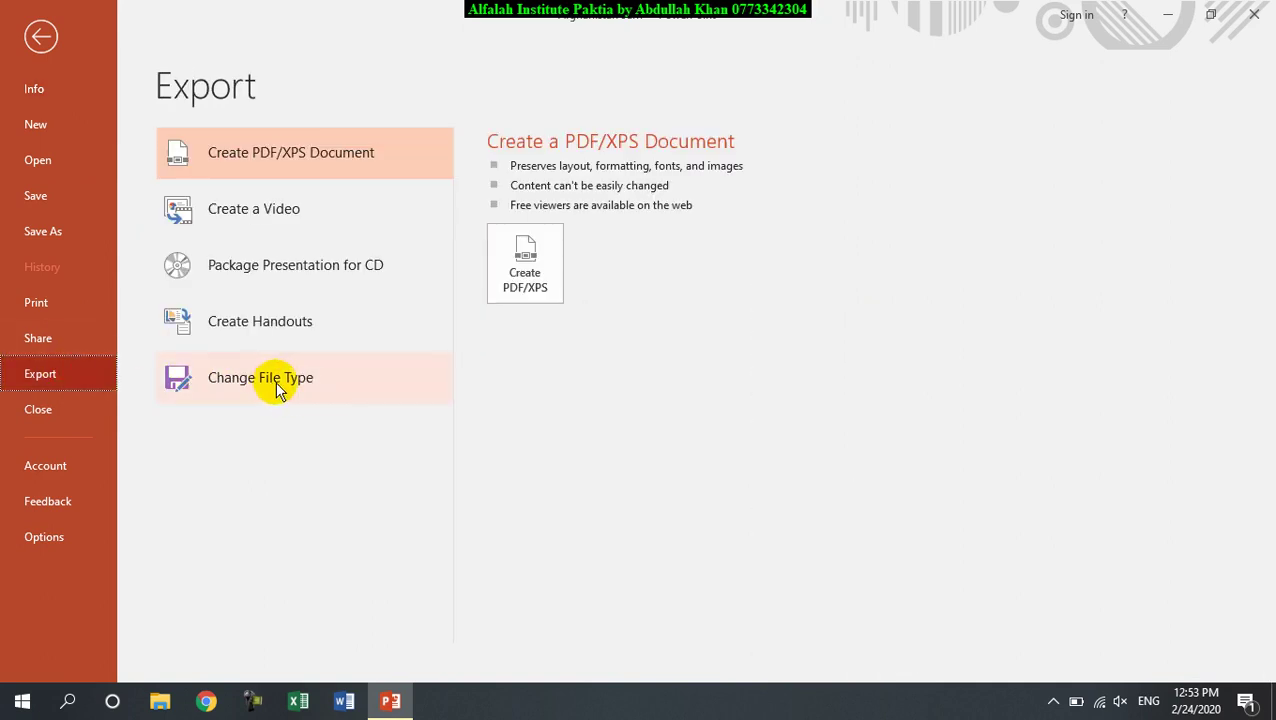
{"action": "left_click", "coordinate": [275, 381]}
{"action": "left_click", "coordinate": [524, 521]}
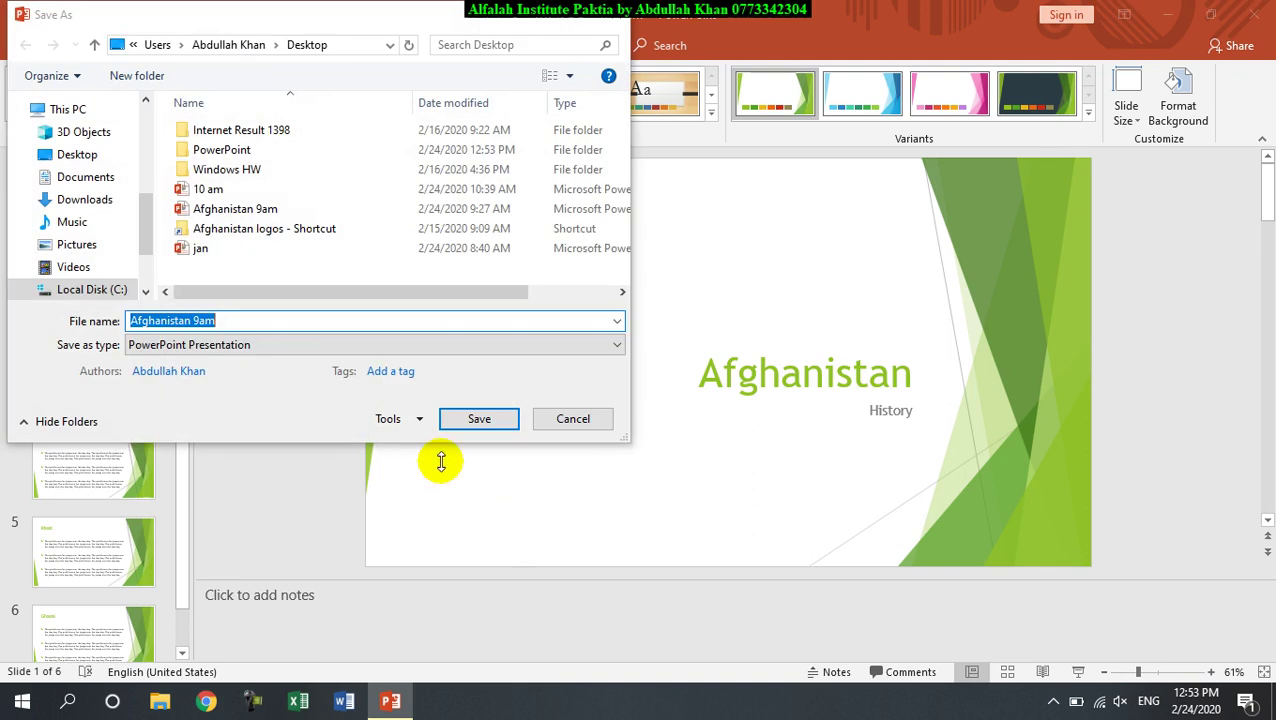
{"action": "left_click", "coordinate": [280, 344]}
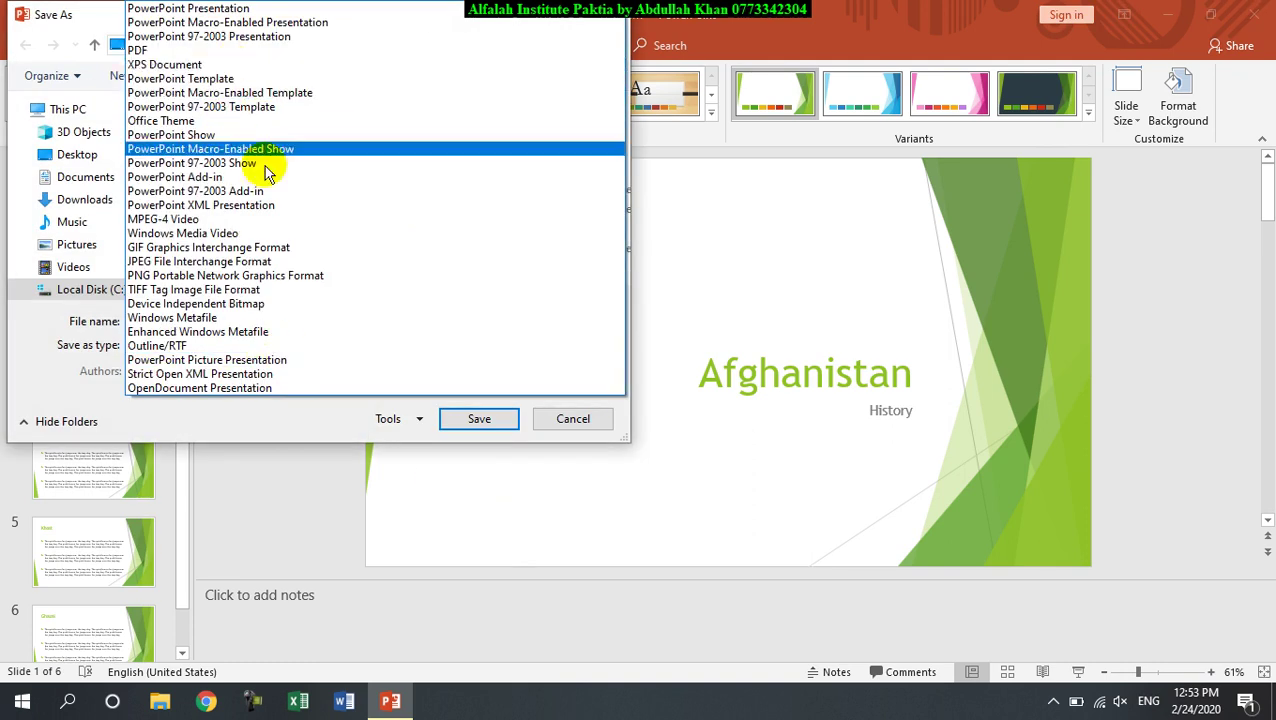
{"action": "left_click", "coordinate": [572, 419]}
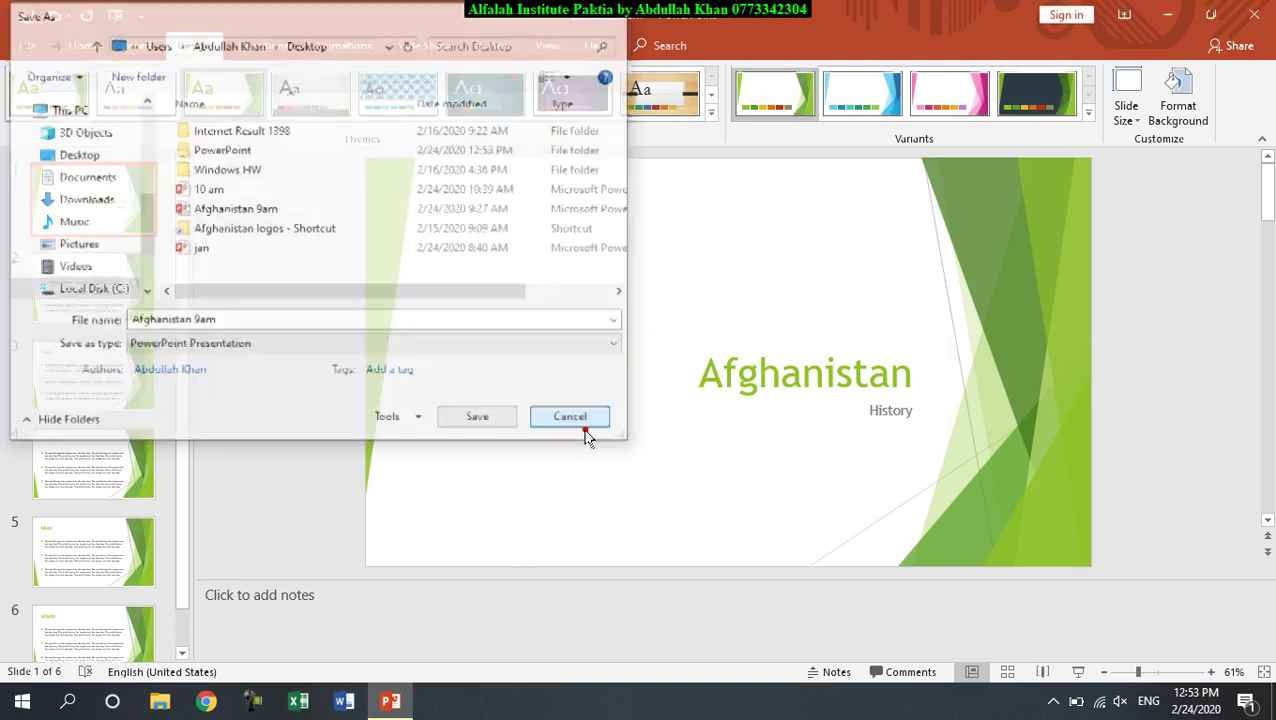
{"action": "left_click", "coordinate": [582, 424]}
{"action": "left_click", "coordinate": [27, 50]}
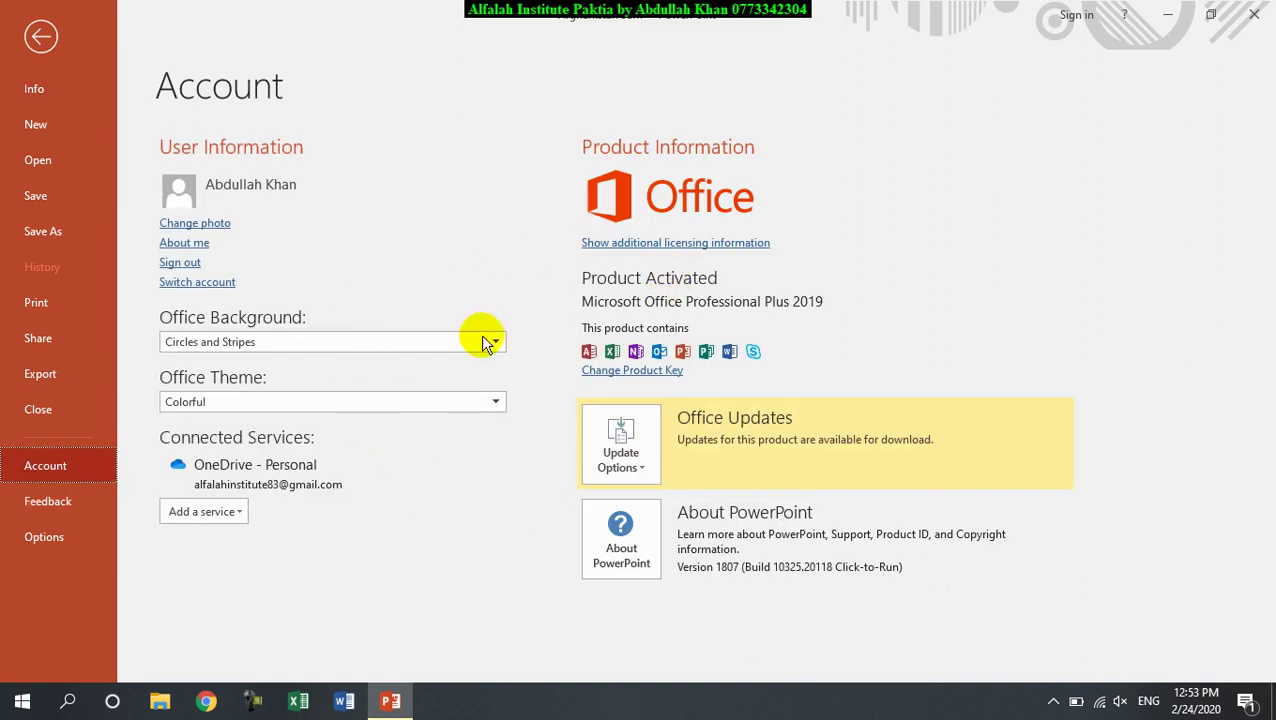
Step: View the Feedback page, return to the Home tab, then close Afghanistan 9am without saving
{"action": "left_click", "coordinate": [53, 503]}
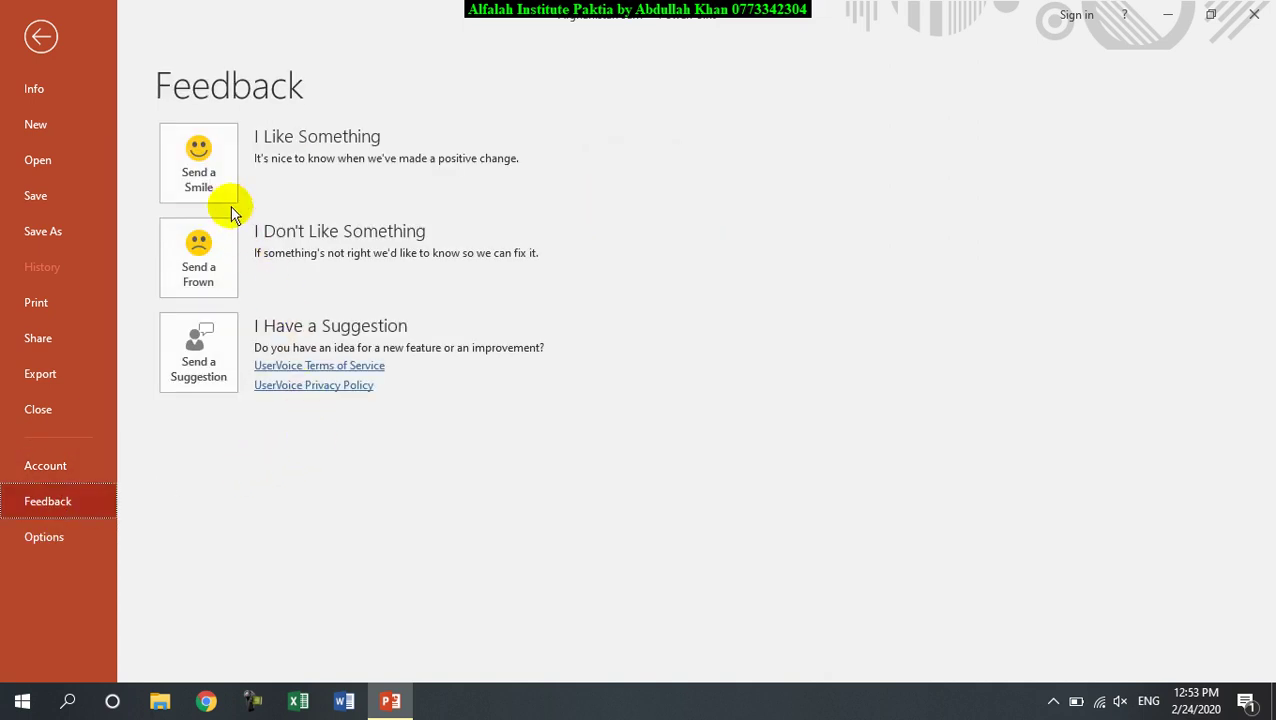
{"action": "left_click", "coordinate": [38, 45]}
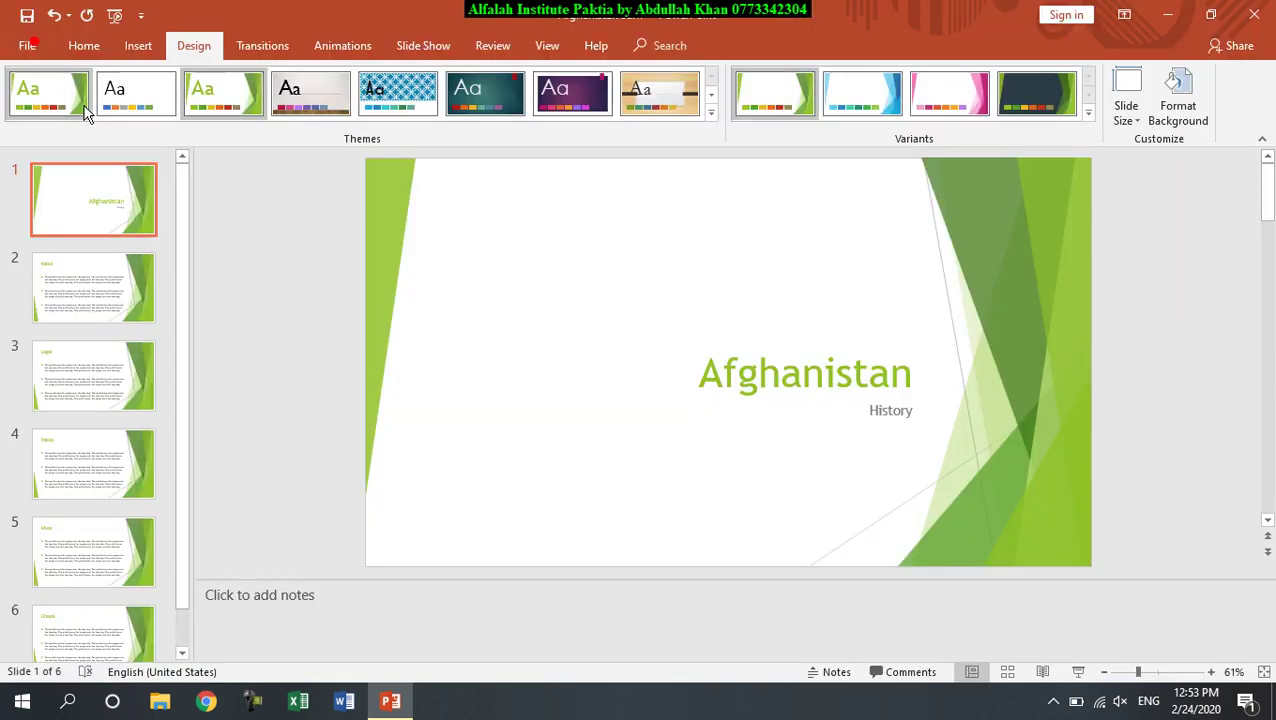
{"action": "left_click", "coordinate": [85, 47]}
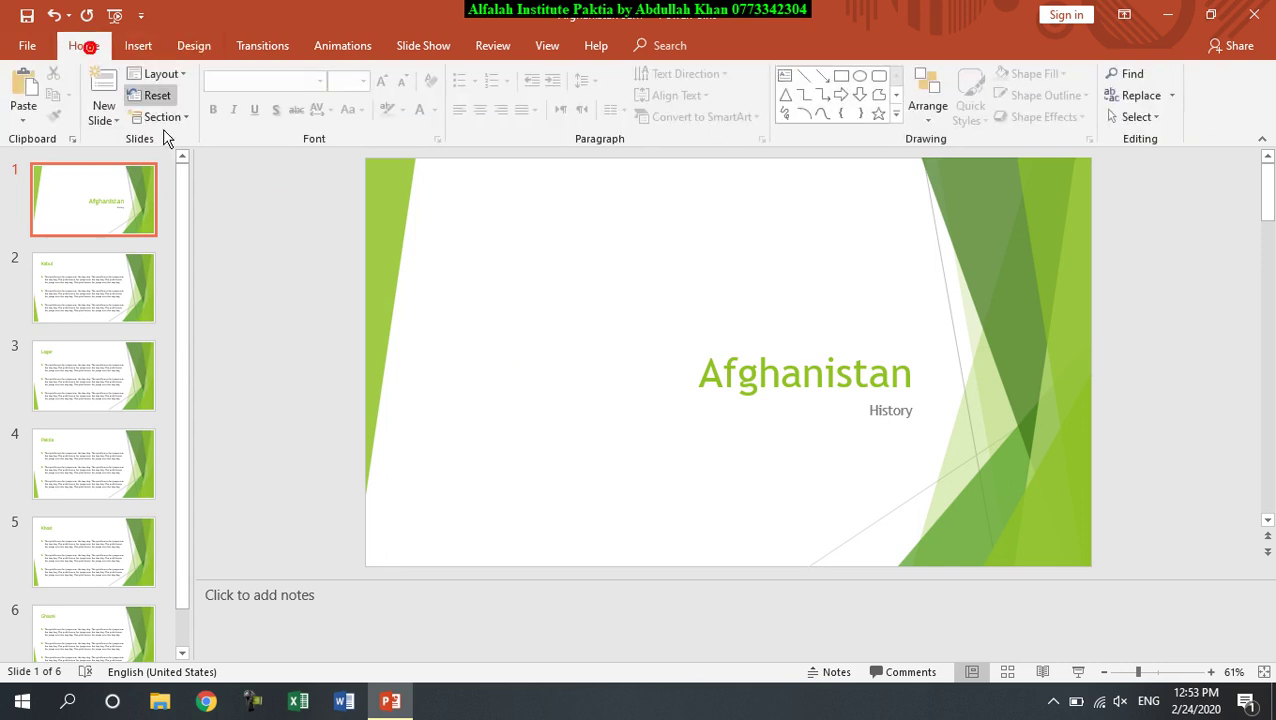
{"action": "left_click", "coordinate": [1262, 10]}
{"action": "left_click", "coordinate": [645, 376]}
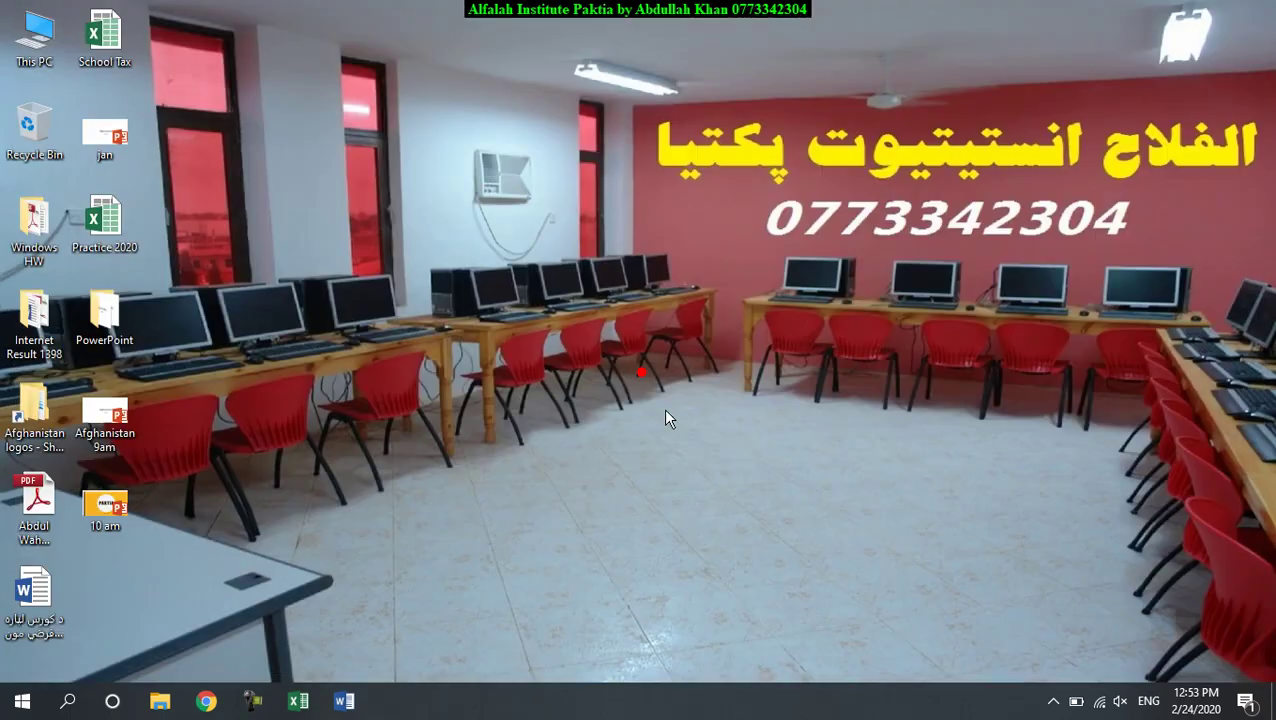